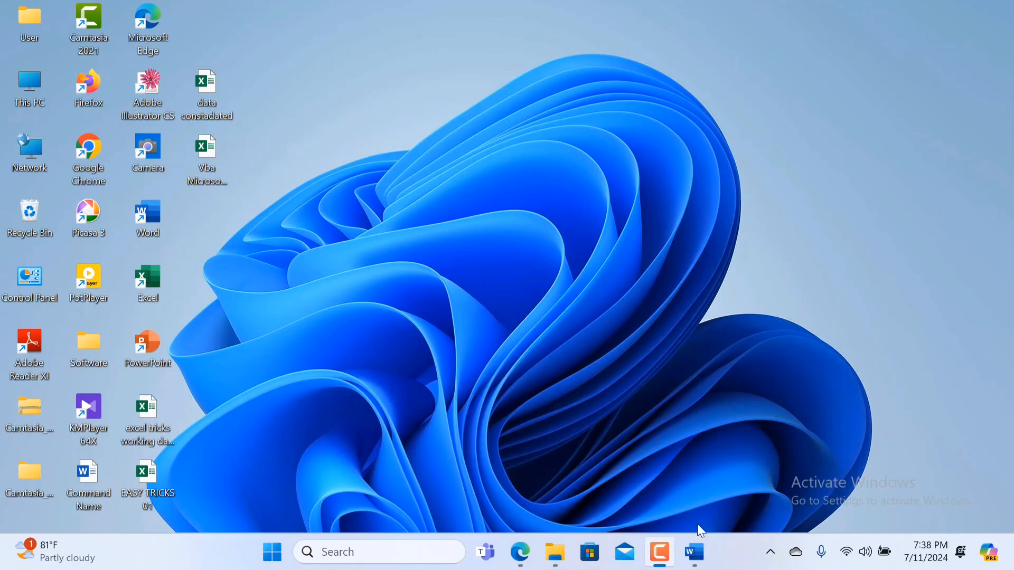
# Switch to the open blank document in Word.
pyautogui.click(708, 559)
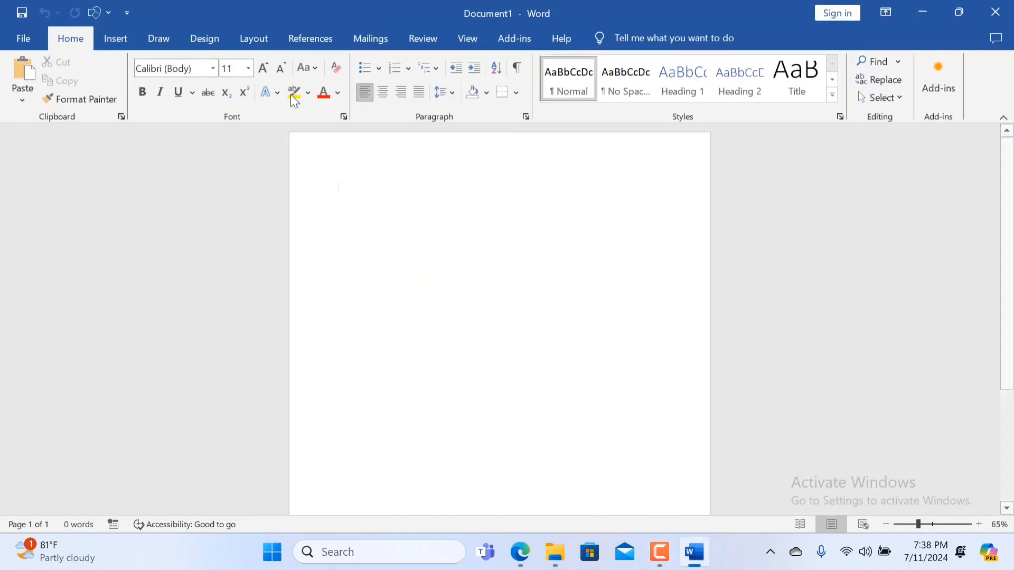
pyautogui.moveTo(250, 7); pyautogui.dragTo(556, 451)
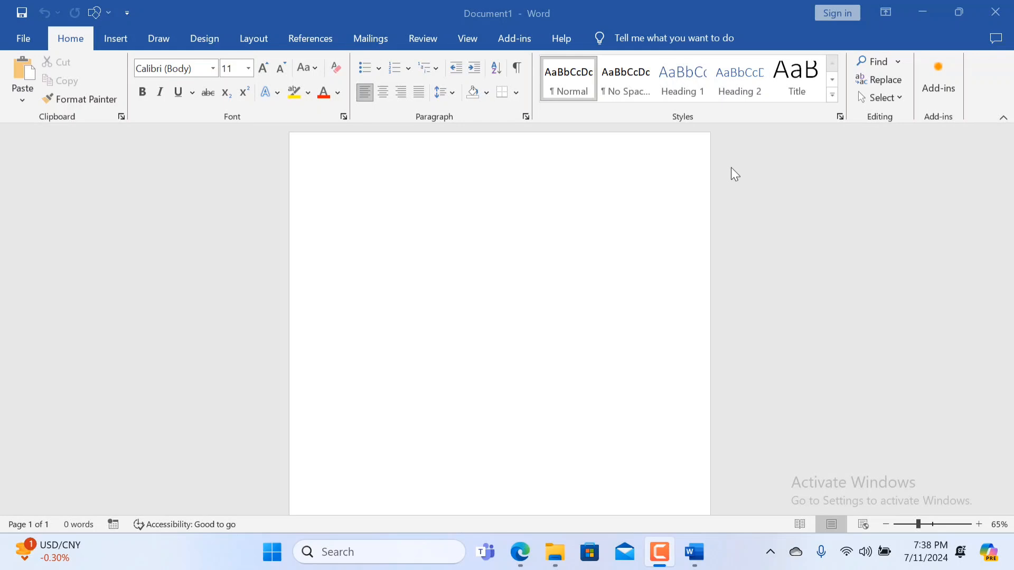
pyautogui.click(124, 42)
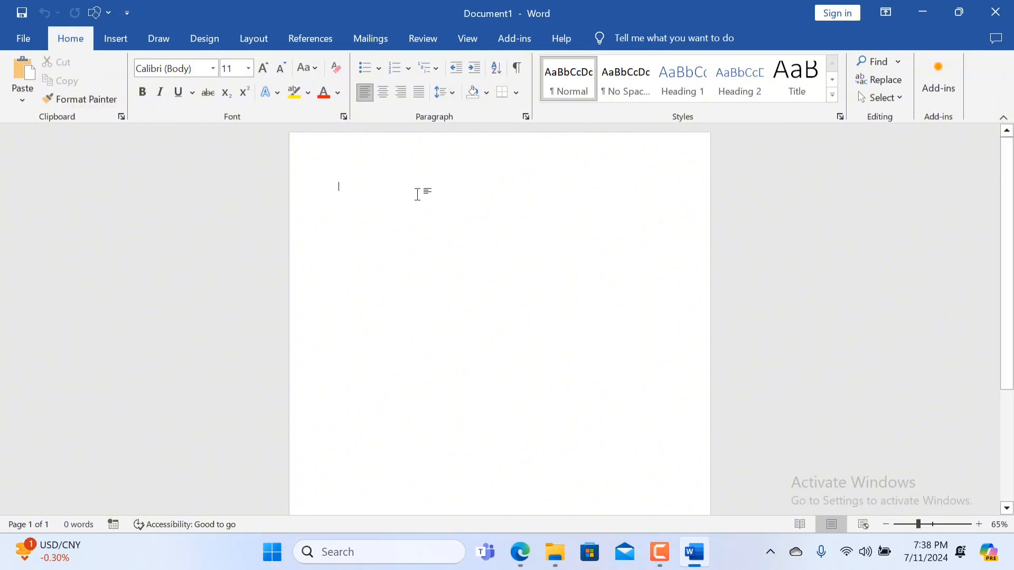
pyautogui.scroll(-5, 418, 194)
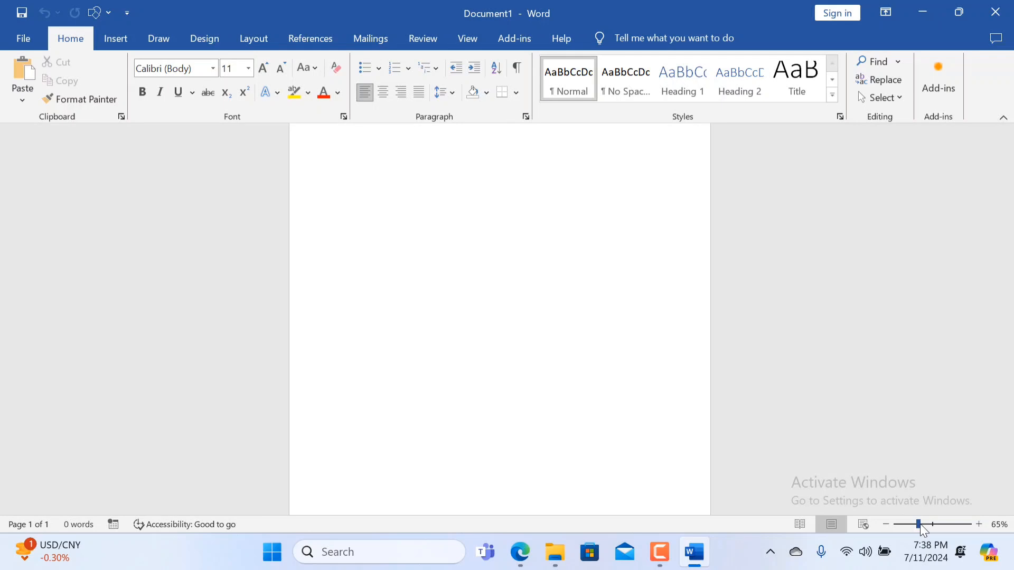
pyautogui.moveTo(919, 524)
pyautogui.mouseDown()
pyautogui.moveTo(901, 526)
pyautogui.moveTo(921, 528)
pyautogui.mouseUp()
# Set the document's paper size to A4.
pyautogui.click(268, 46)
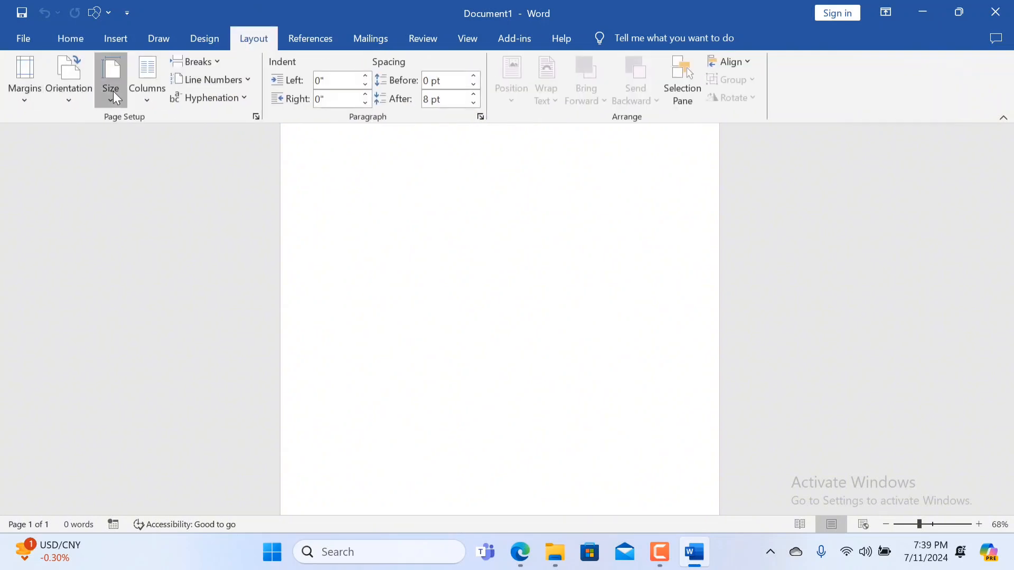
pyautogui.click(114, 93)
pyautogui.click(142, 328)
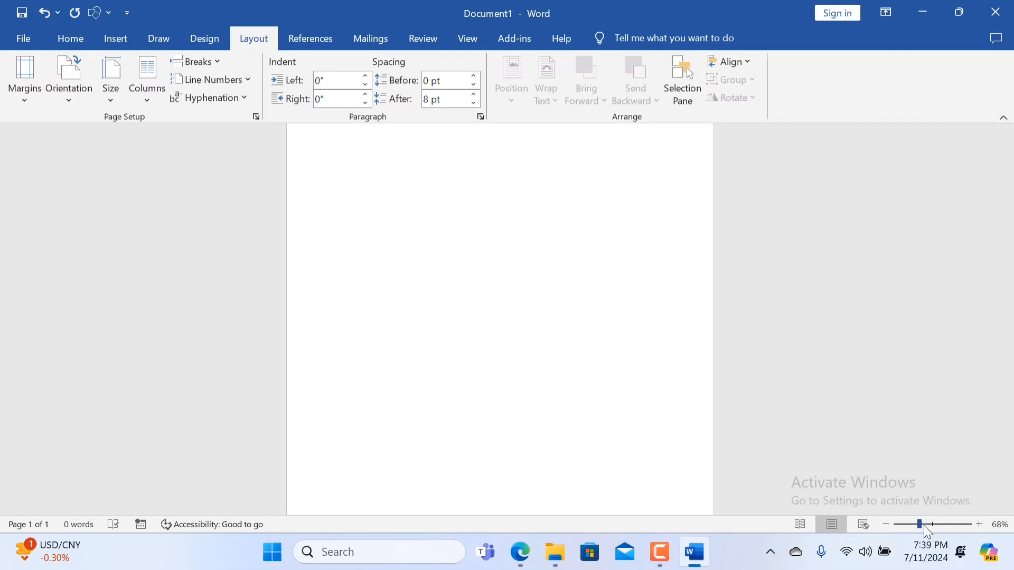
pyautogui.moveTo(920, 525); pyautogui.dragTo(914, 525)
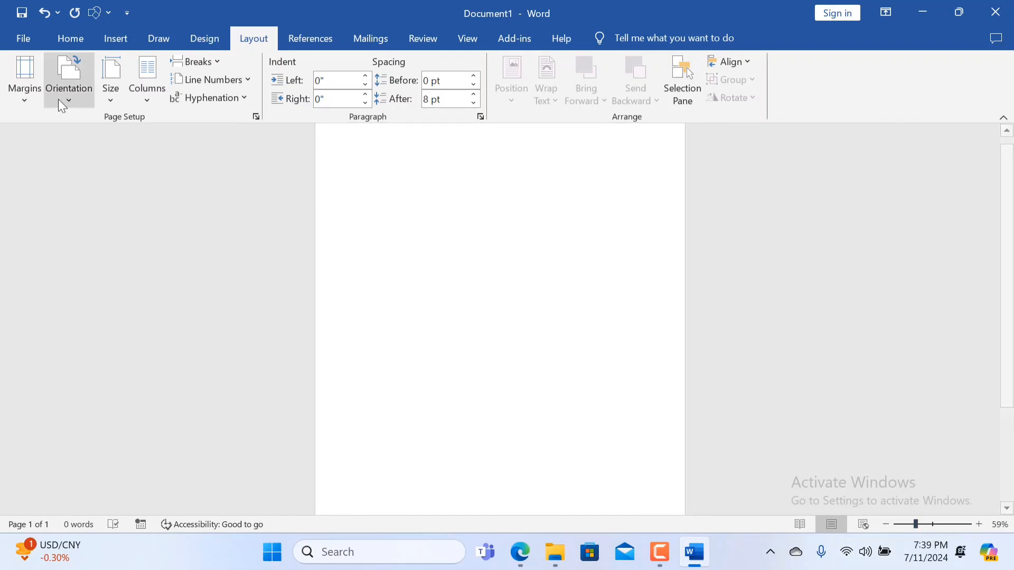
# Draw a tall rectangle along the left side of the page, about 9.19" high and 3.11" wide.
pyautogui.click(66, 38)
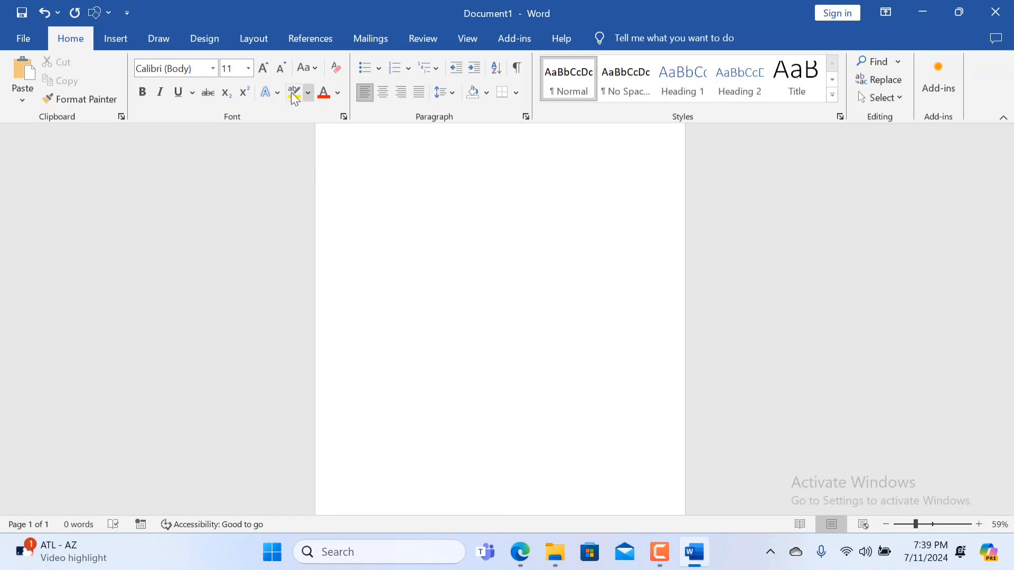
pyautogui.click(125, 36)
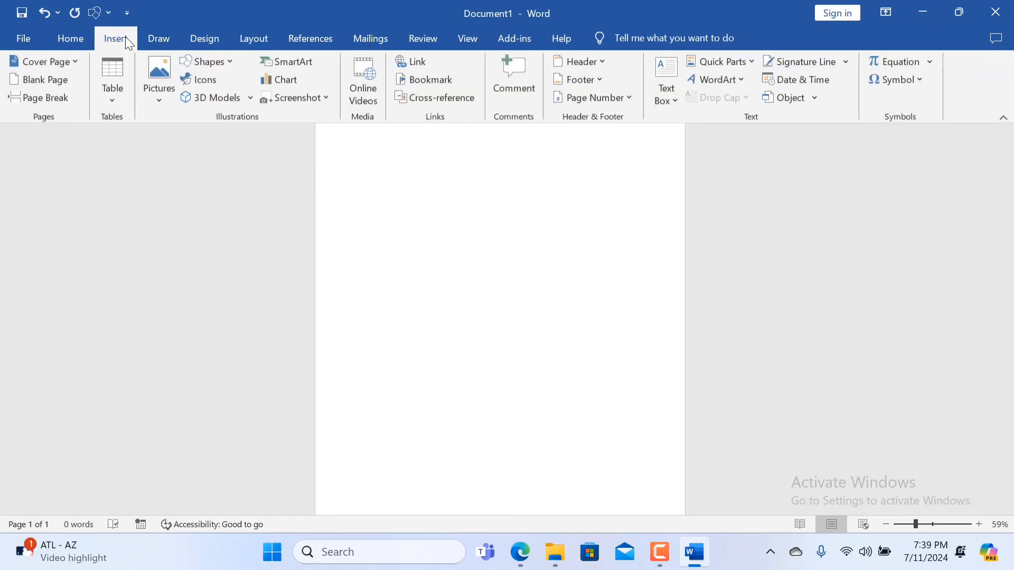
pyautogui.click(98, 14)
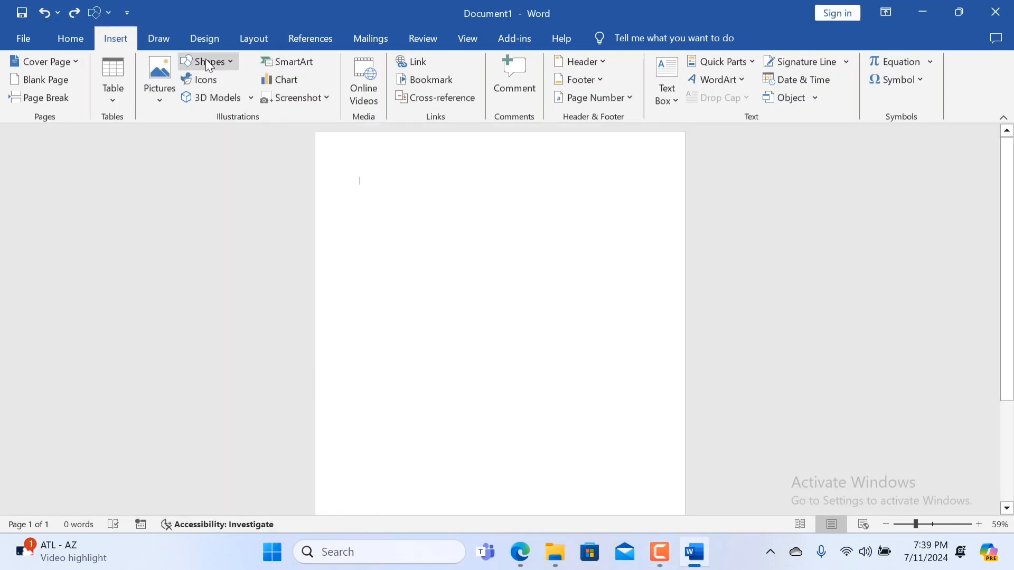
pyautogui.click(233, 63)
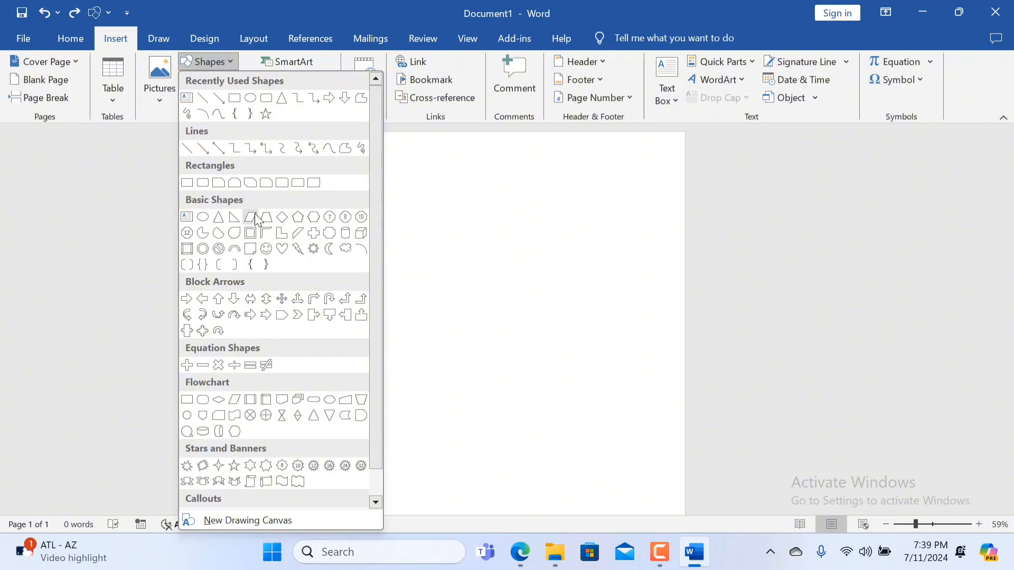
pyautogui.click(232, 99)
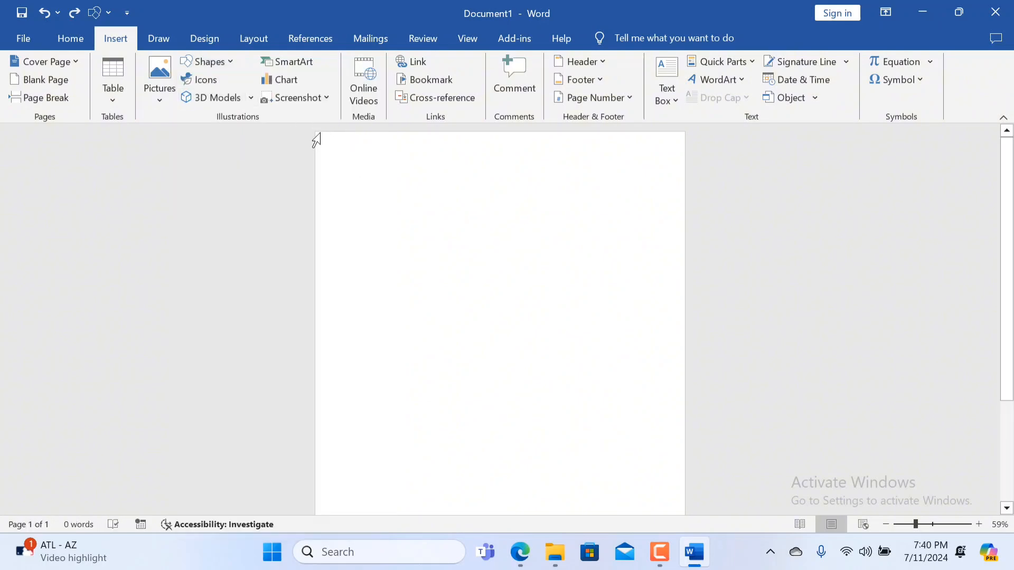
pyautogui.click(209, 62)
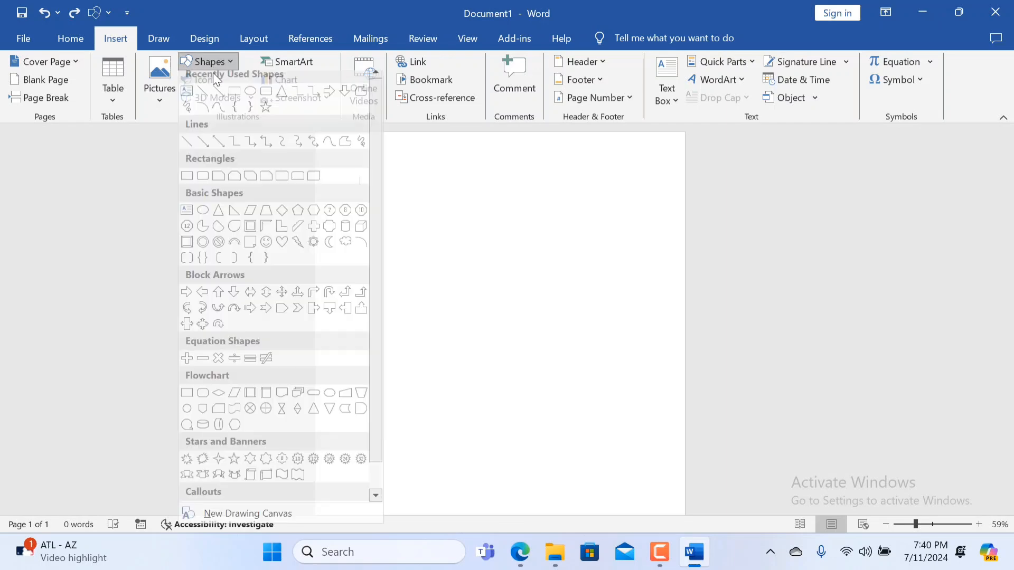
pyautogui.click(233, 98)
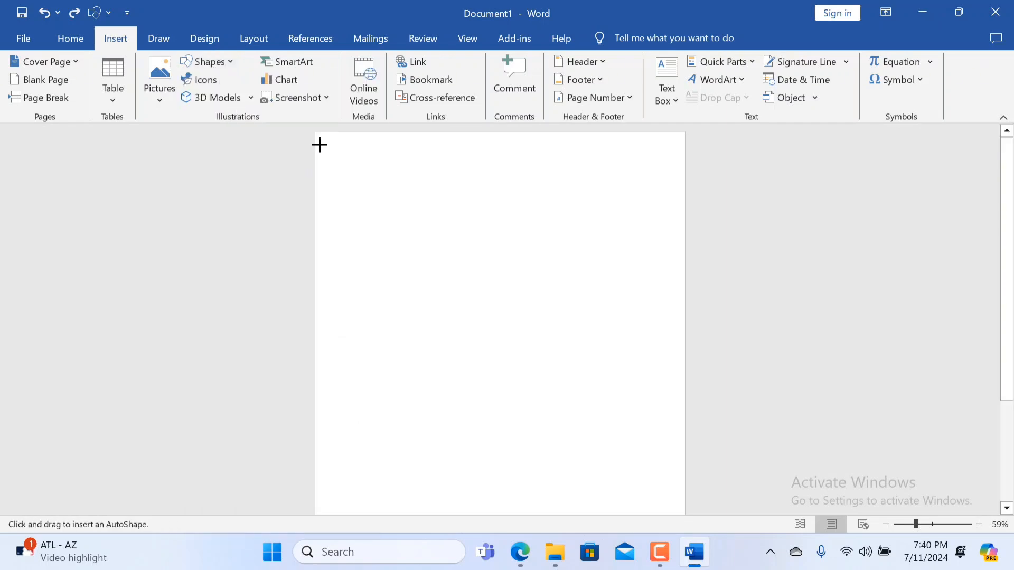
pyautogui.moveTo(319, 143); pyautogui.dragTo(459, 521)
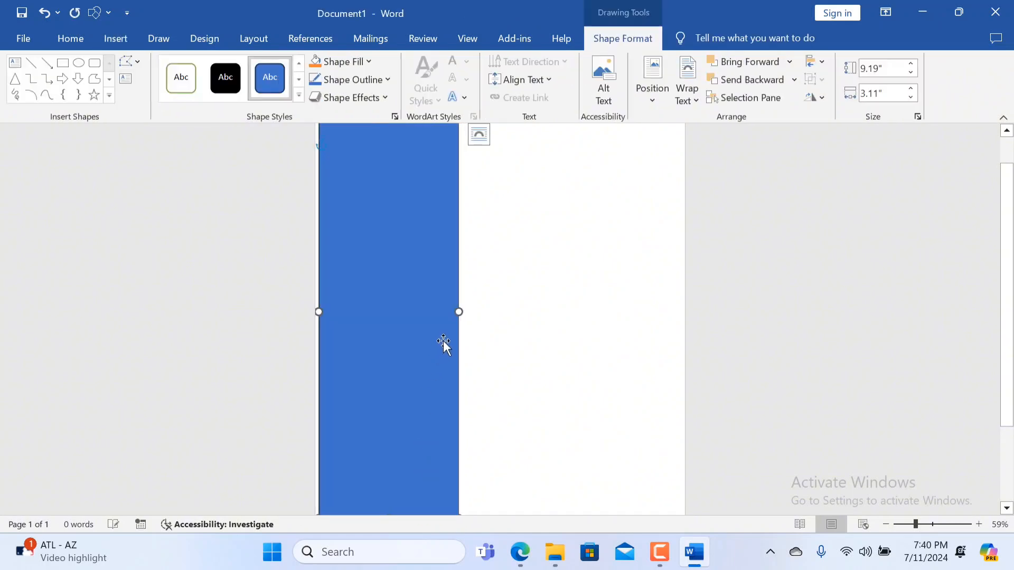
# Stretch the rectangle to the page's bottom, left and top edges, making it about 11.64" high and 3.21" wide.
pyautogui.scroll(-3, 528, 328)
pyautogui.moveTo(390, 407); pyautogui.dragTo(385, 507)
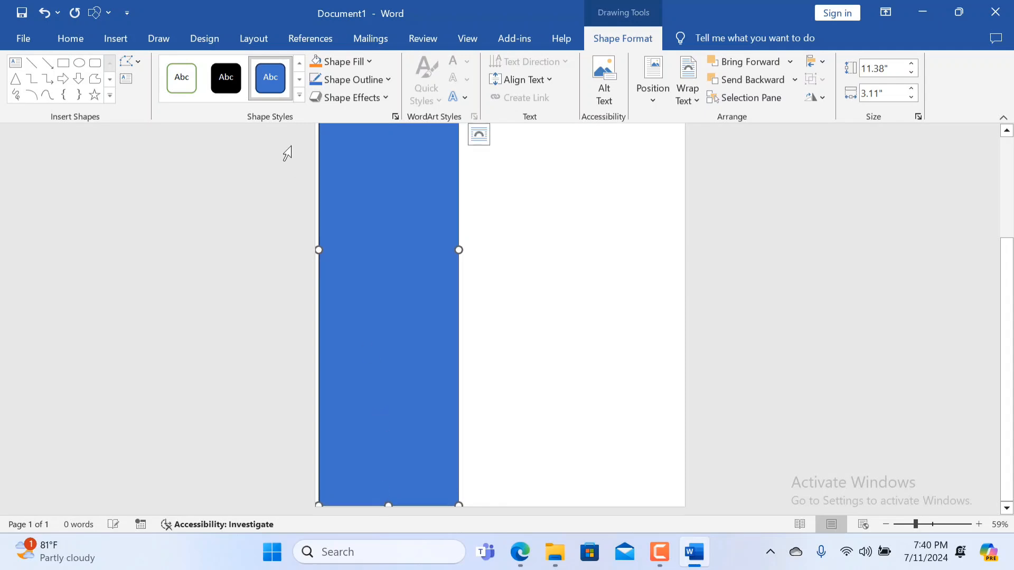
pyautogui.moveTo(320, 252); pyautogui.dragTo(316, 252)
pyautogui.scroll(3, 358, 235)
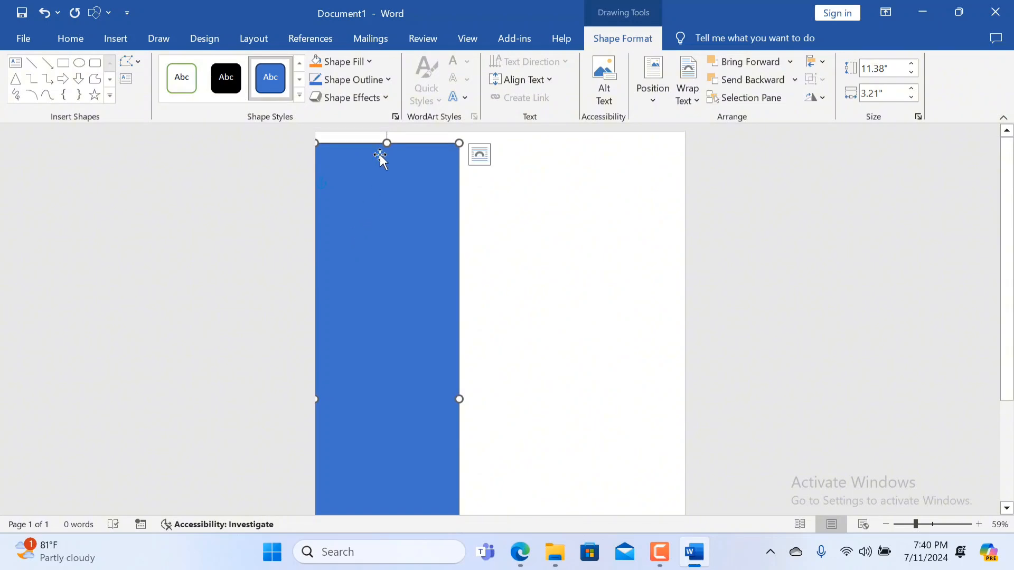
pyautogui.moveTo(386, 141); pyautogui.dragTo(386, 131)
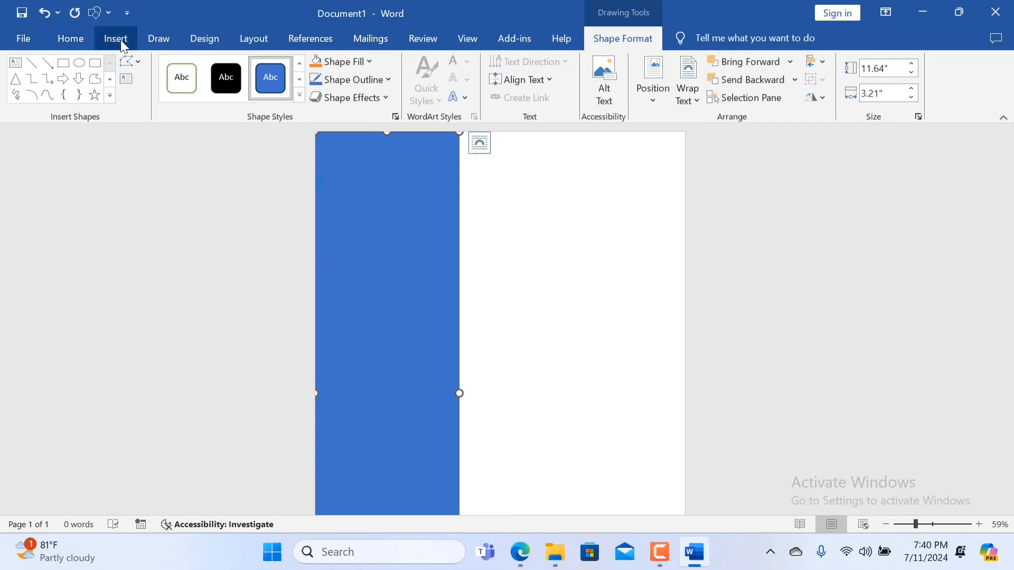
pyautogui.click(96, 14)
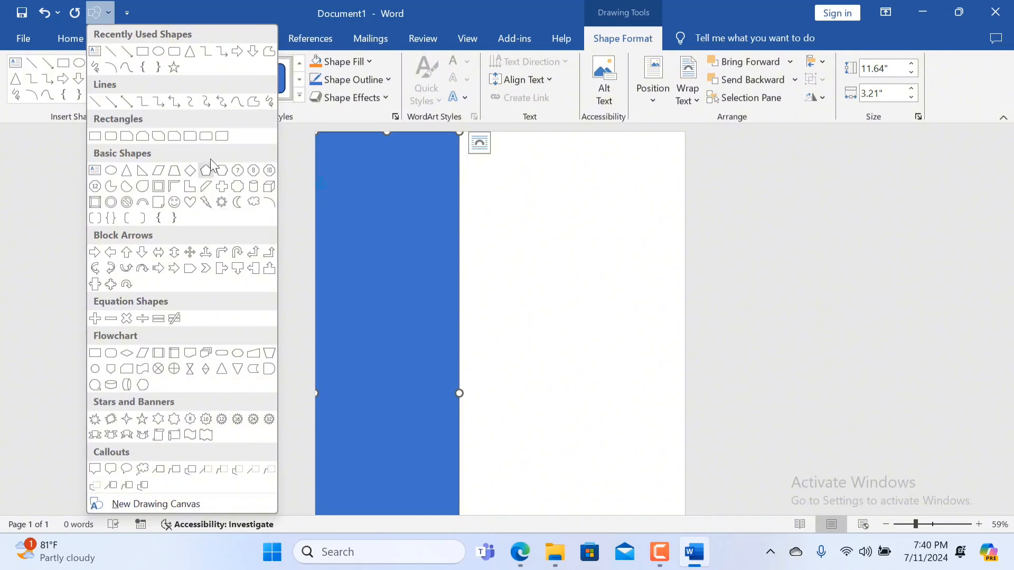
pyautogui.click(415, 226)
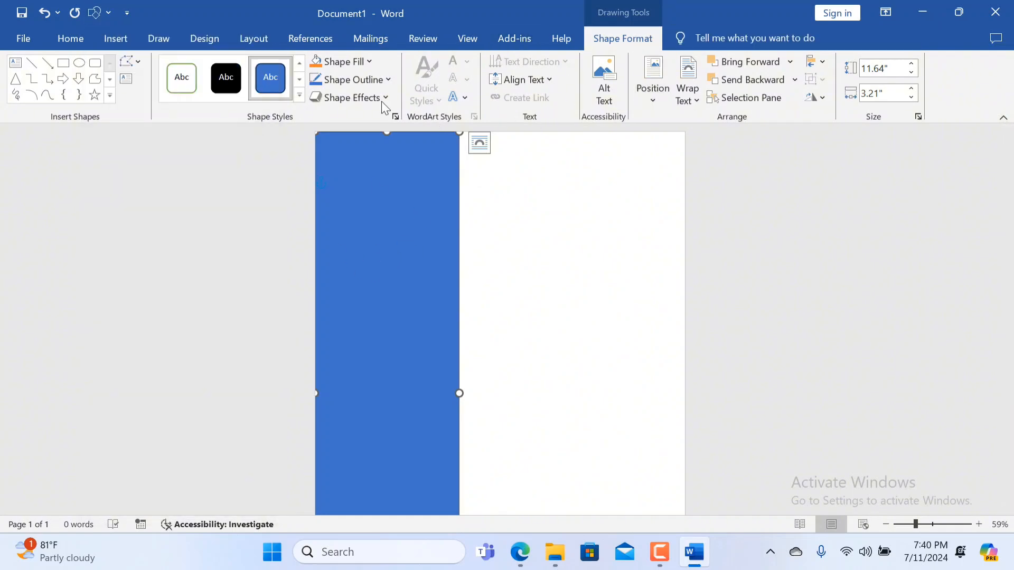
# Fill the tall rectangle with the base theme blue and remove its outline.
pyautogui.click(369, 61)
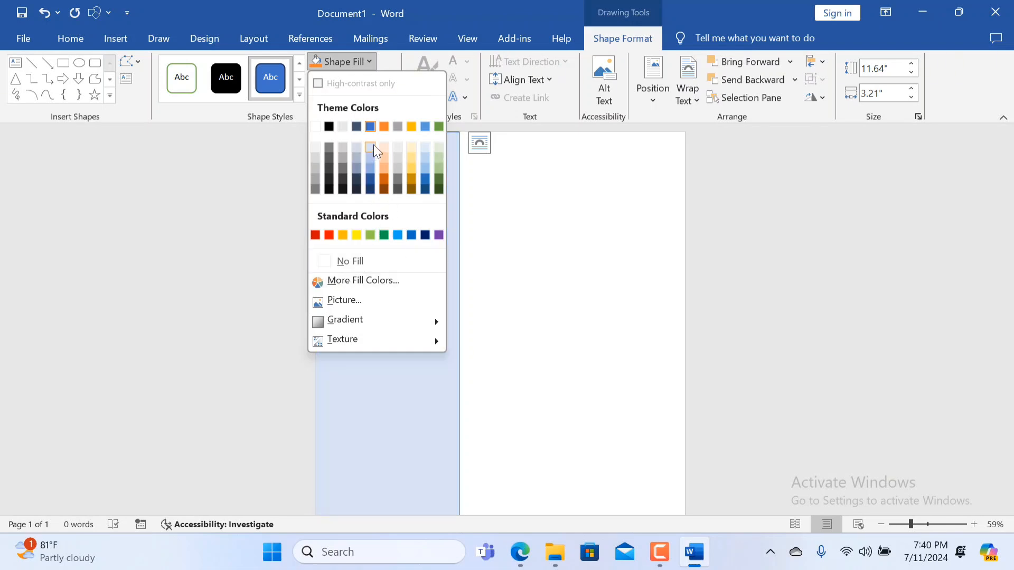
pyautogui.click(370, 127)
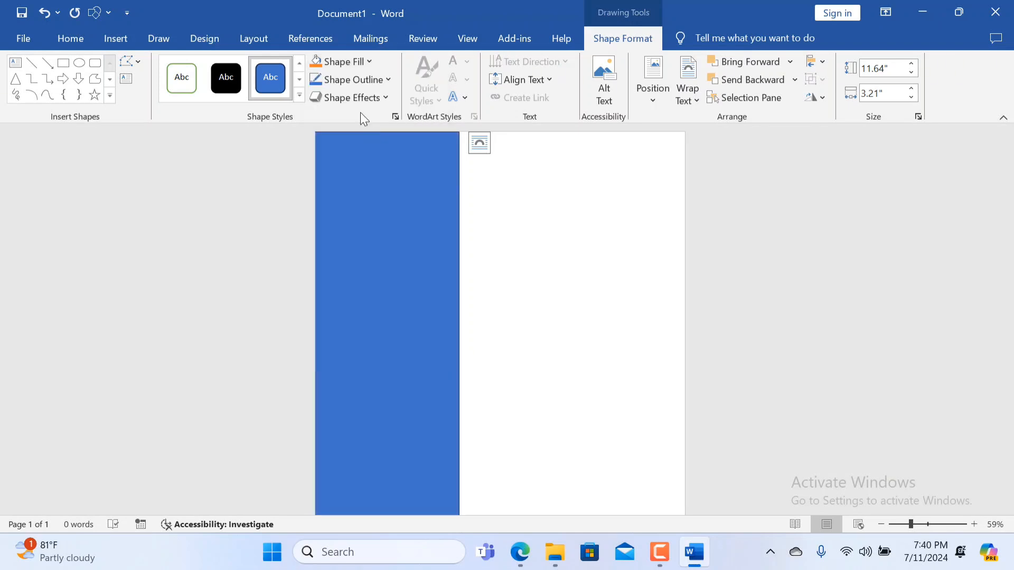
pyautogui.click(373, 79)
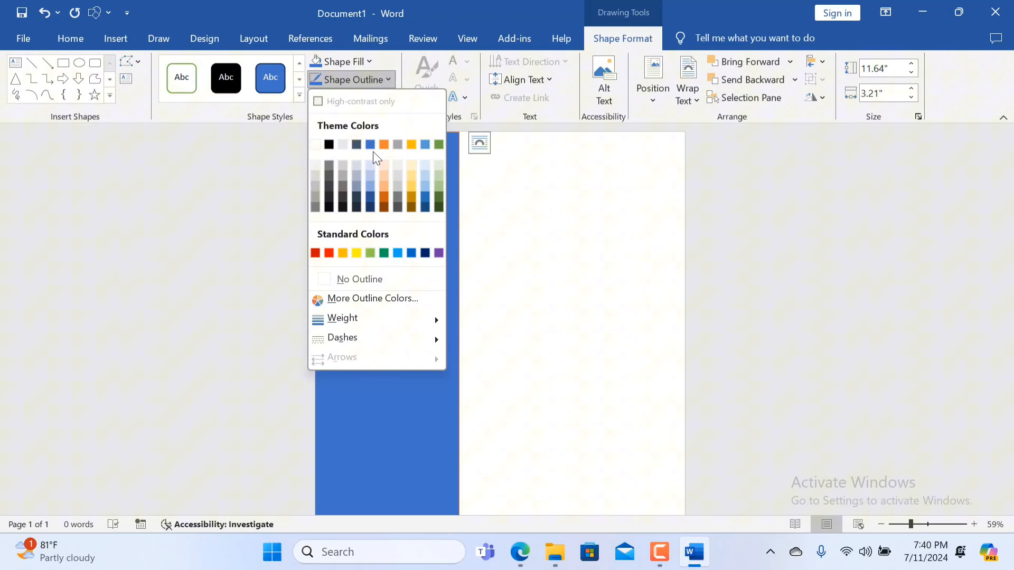
pyautogui.click(363, 278)
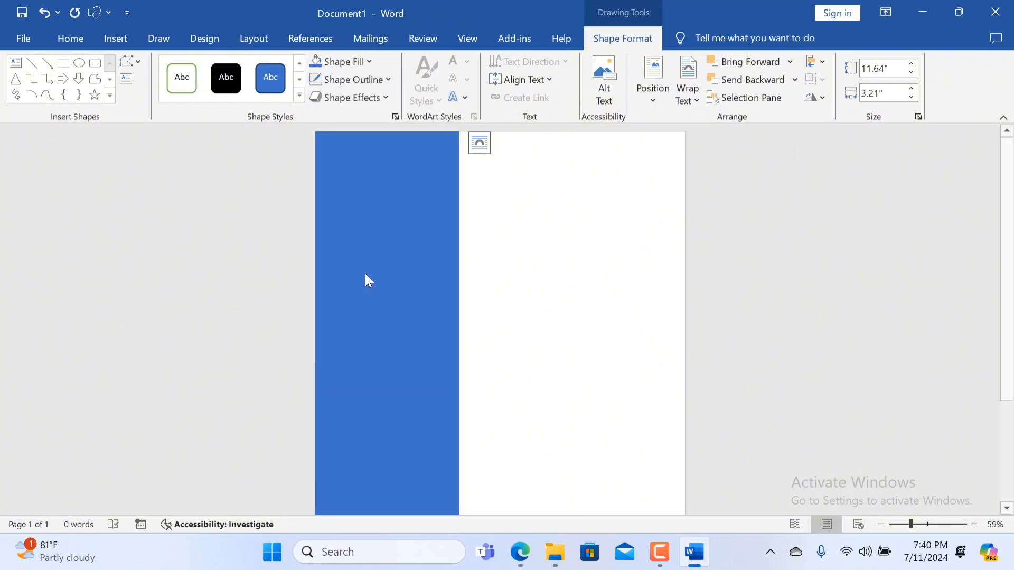
# Give the blue rectangle an outline with a weight of ¾ pt.
pyautogui.click(385, 80)
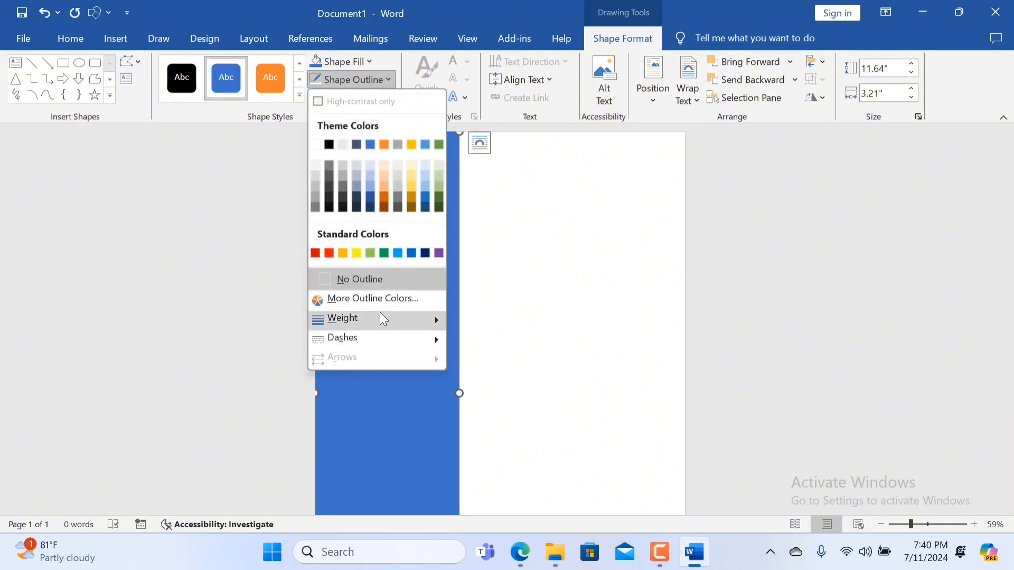
pyautogui.moveTo(379, 313)
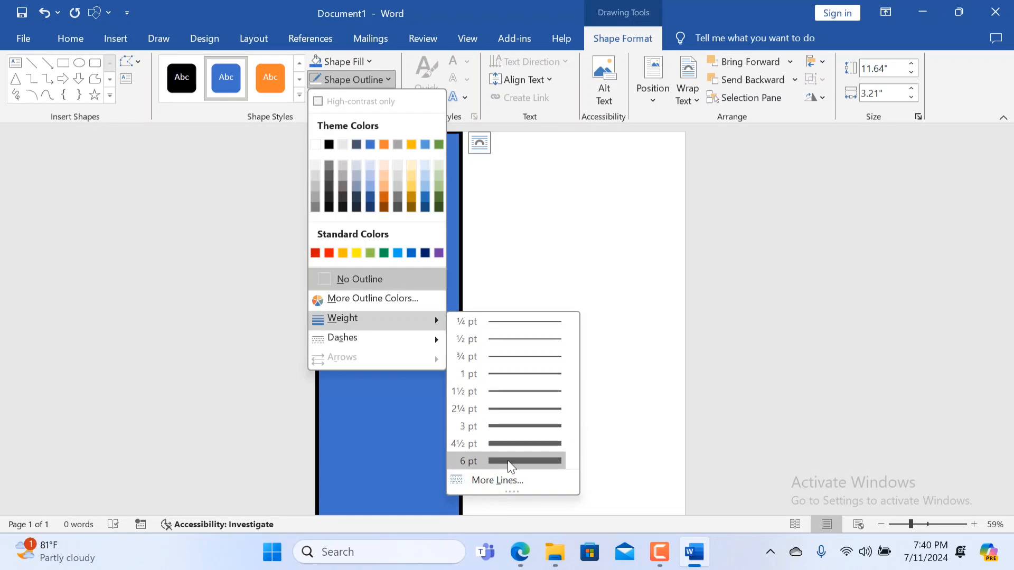
pyautogui.click(506, 359)
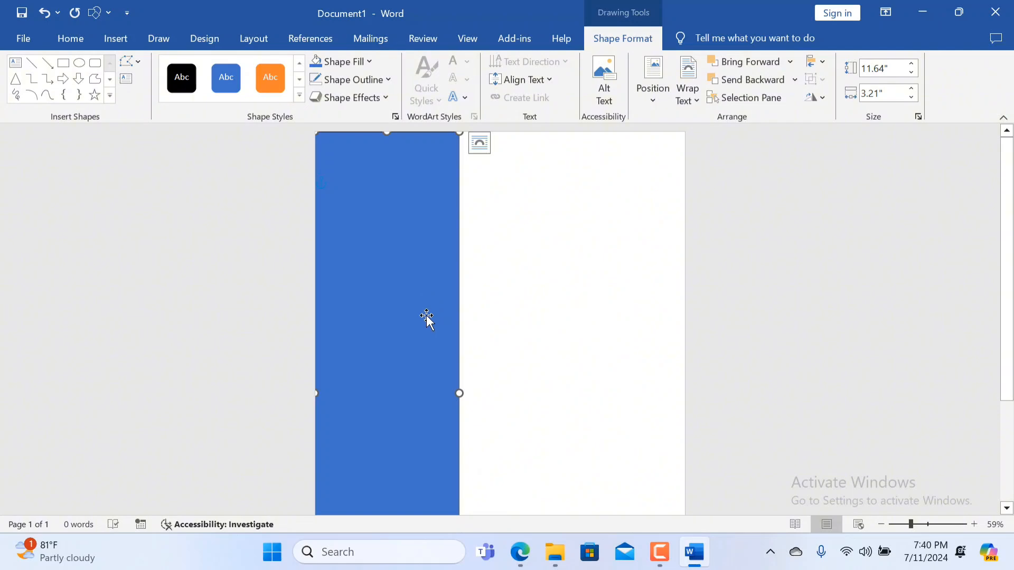
# Draw a parallelogram about 2.39" high and 5.1" wide near the page's top and move it to overlap the blue rectangle's right edge.
pyautogui.keyDown('ctrl'); pyautogui.scroll(-2, 427, 316); pyautogui.keyUp('ctrl')
pyautogui.keyDown('ctrl'); pyautogui.scroll(1, 427, 315); pyautogui.keyUp('ctrl')
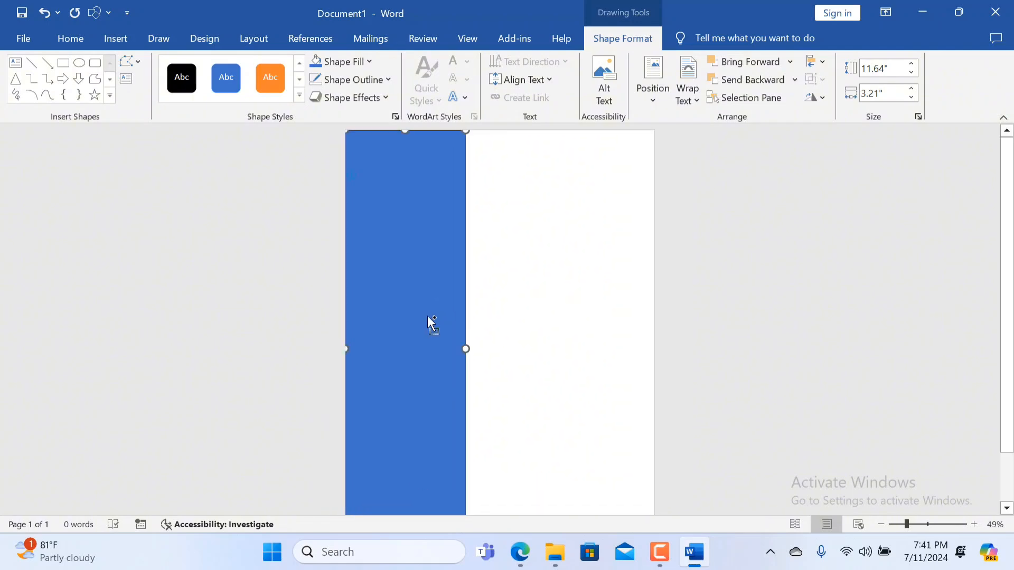
pyautogui.keyDown('ctrl'); pyautogui.scroll(-1, 429, 316); pyautogui.keyUp('ctrl')
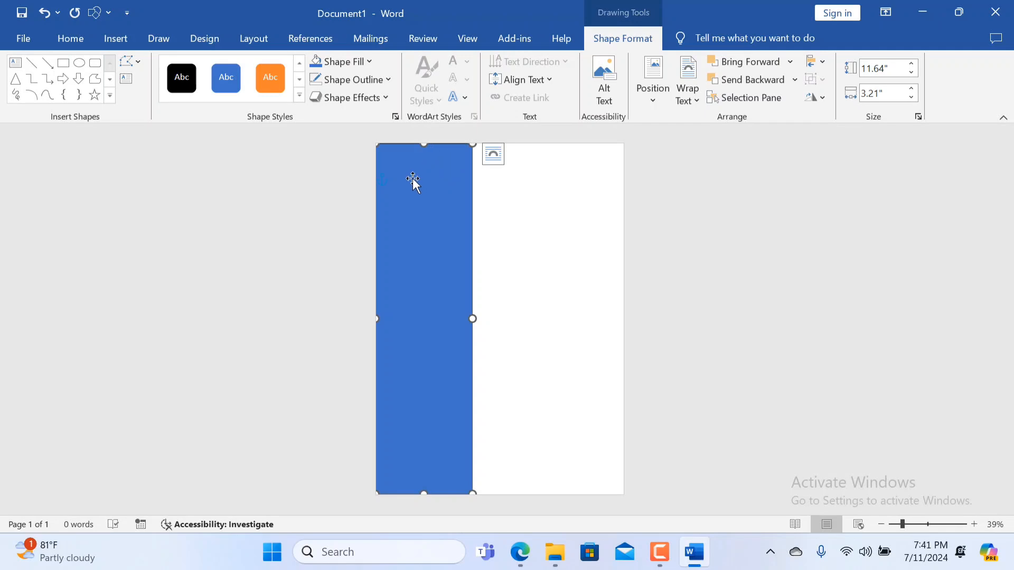
pyautogui.click(543, 351)
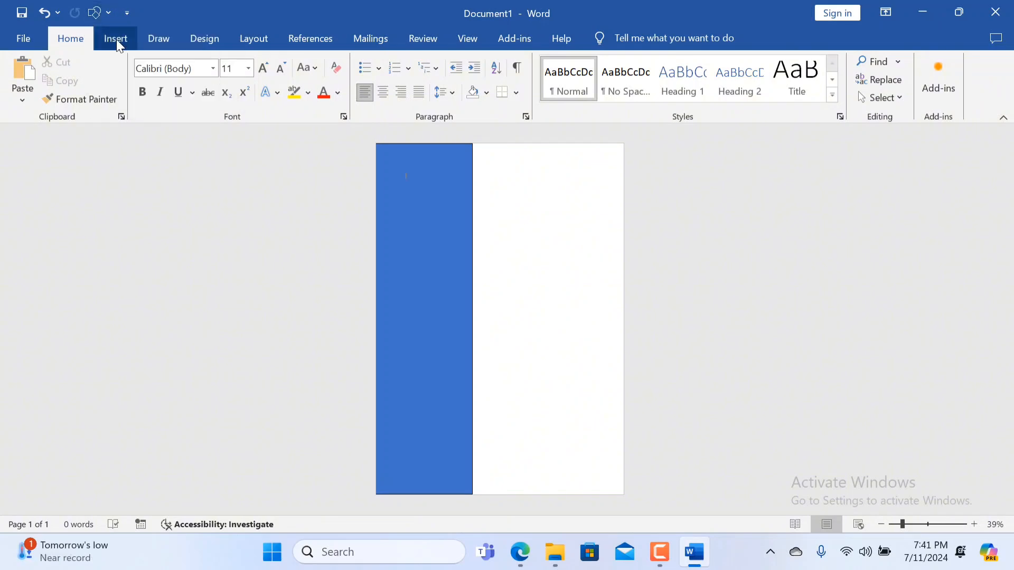
pyautogui.click(116, 39)
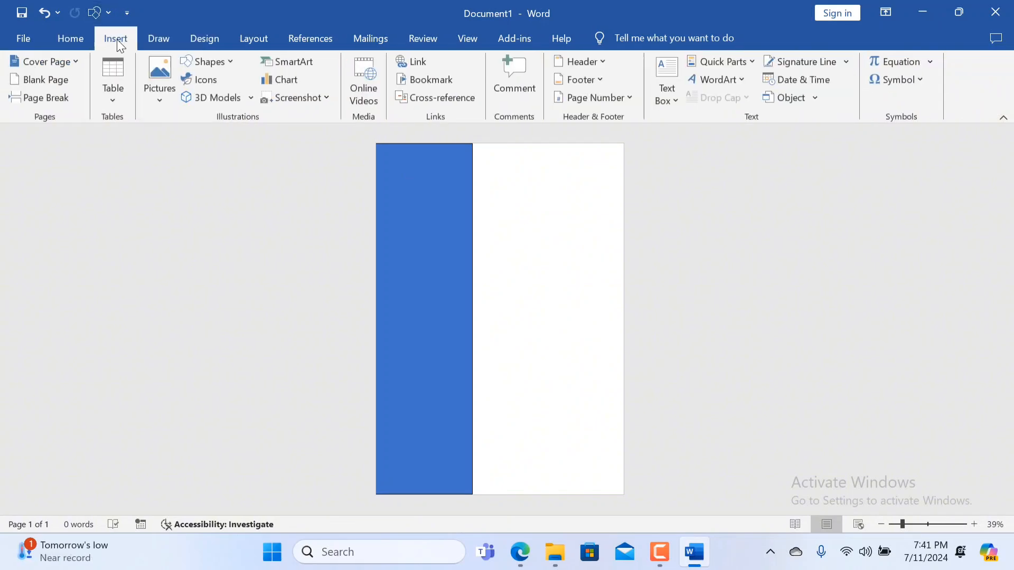
pyautogui.click(223, 68)
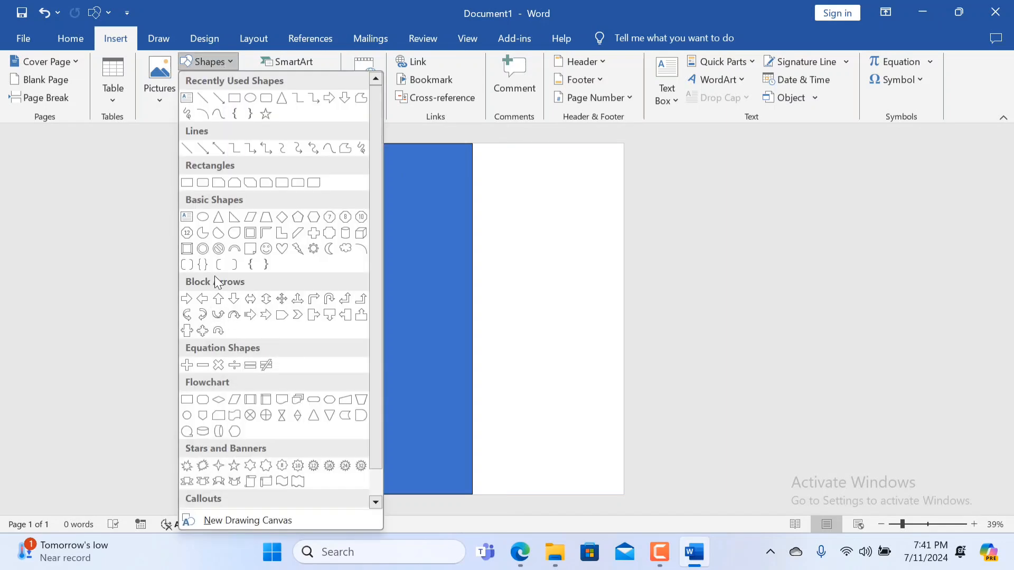
pyautogui.scroll(-1, 215, 276)
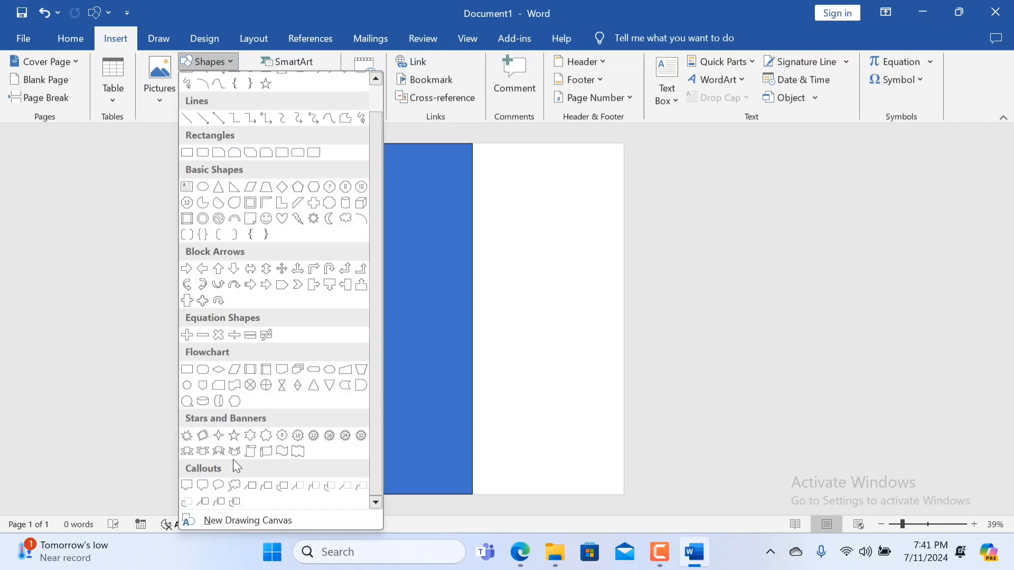
pyautogui.click(250, 188)
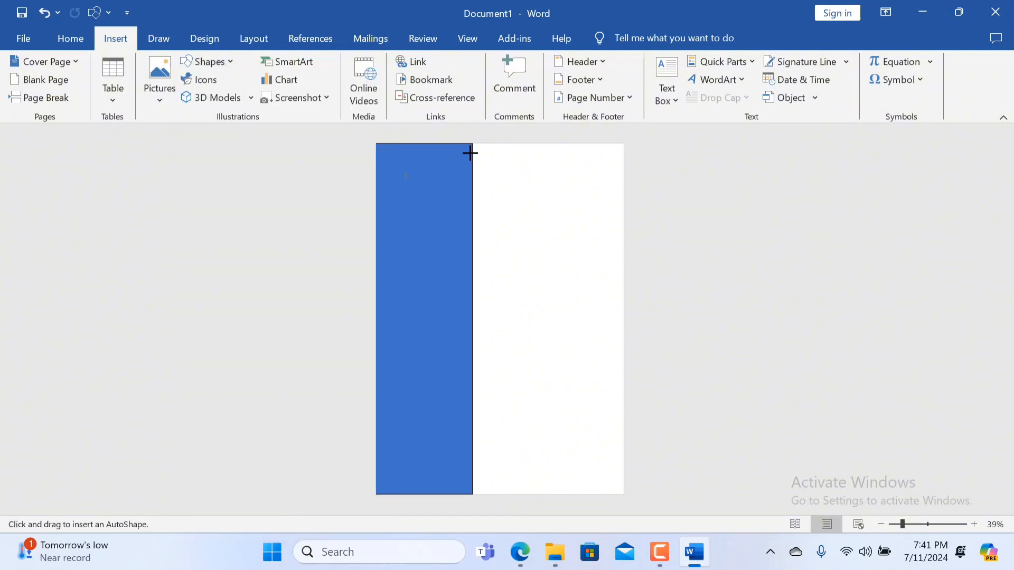
pyautogui.moveTo(472, 156); pyautogui.dragTo(623, 228)
pyautogui.moveTo(538, 195); pyautogui.dragTo(518, 185)
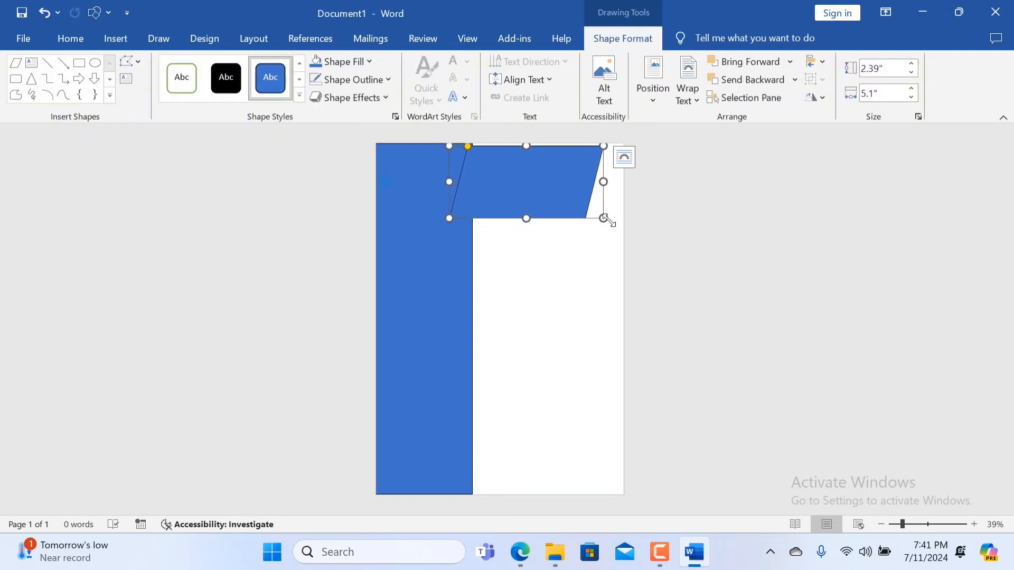
# Resize the parallelogram to about 2.63" high and 5.54" wide, with its right corner against the page's right edge.
pyautogui.moveTo(604, 219); pyautogui.dragTo(629, 225)
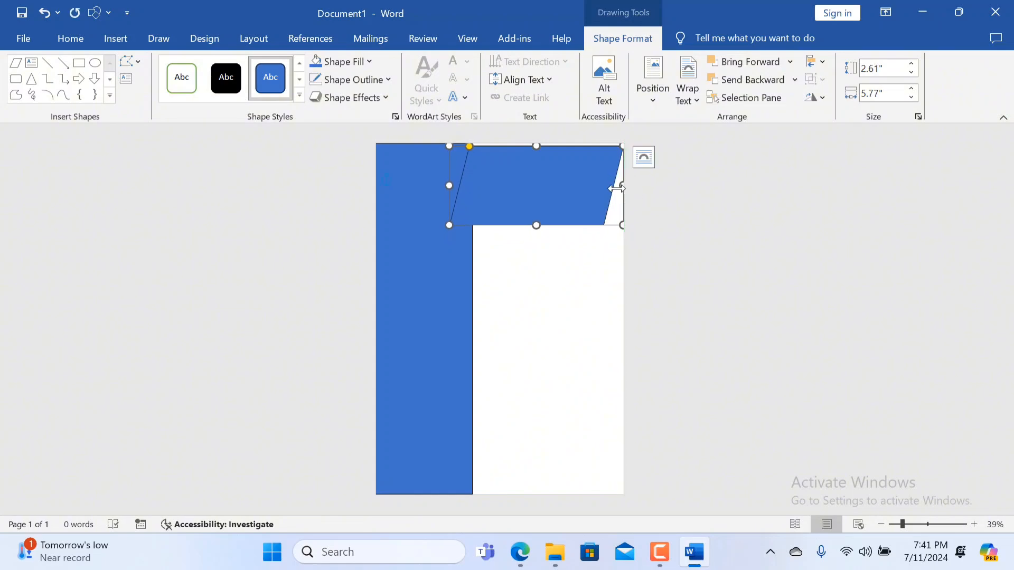
pyautogui.moveTo(621, 187)
pyautogui.mouseDown()
pyautogui.moveTo(634, 188)
pyautogui.moveTo(616, 193)
pyautogui.mouseUp()
pyautogui.moveTo(546, 189)
pyautogui.mouseDown()
pyautogui.moveTo(541, 210)
pyautogui.moveTo(544, 192)
pyautogui.mouseUp()
pyautogui.moveTo(540, 150); pyautogui.dragTo(541, 149)
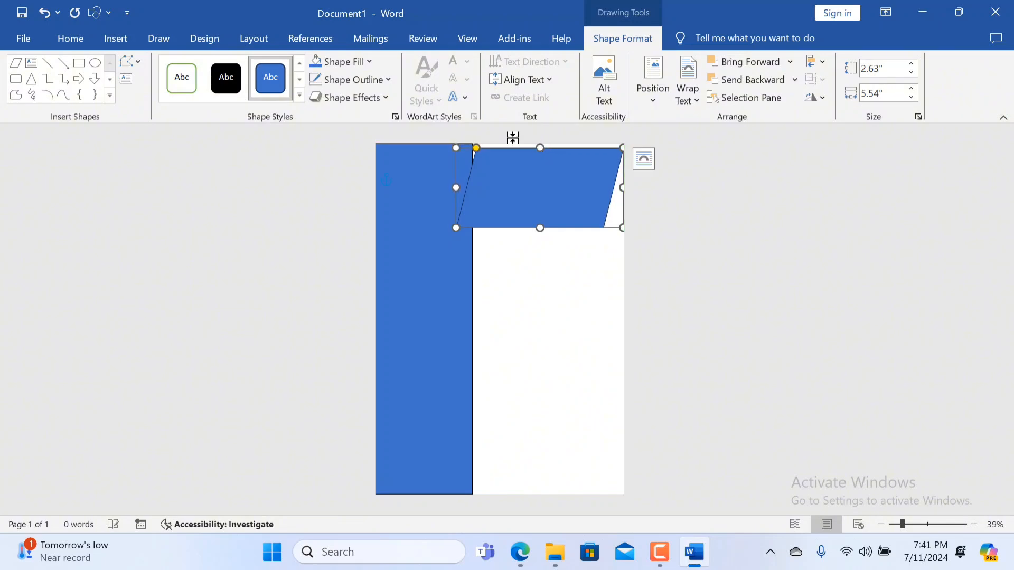
# Fill the parallelogram with the base theme blue and set its outline weight to 6 pt.
pyautogui.click(370, 61)
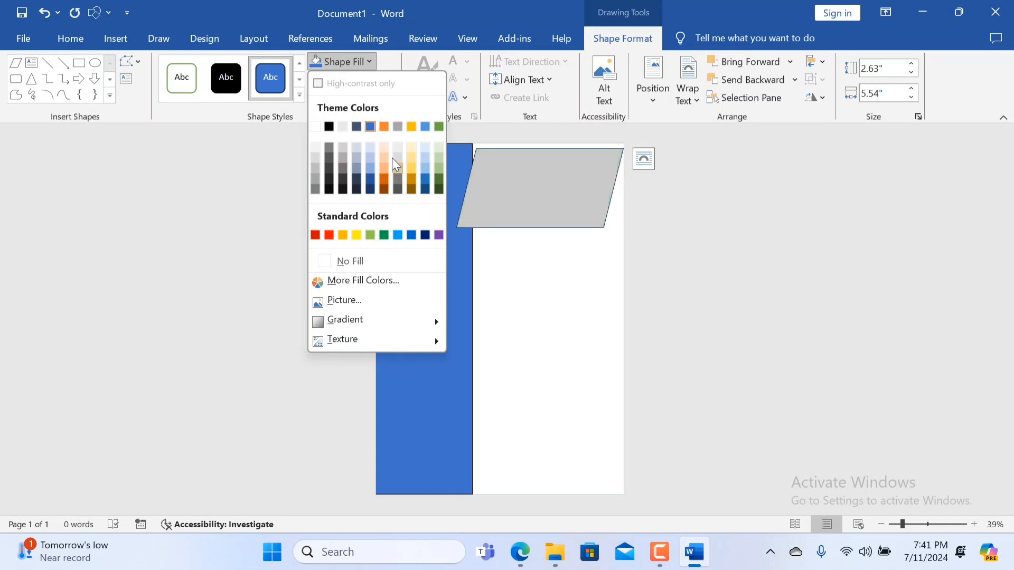
pyautogui.click(370, 127)
pyautogui.click(357, 80)
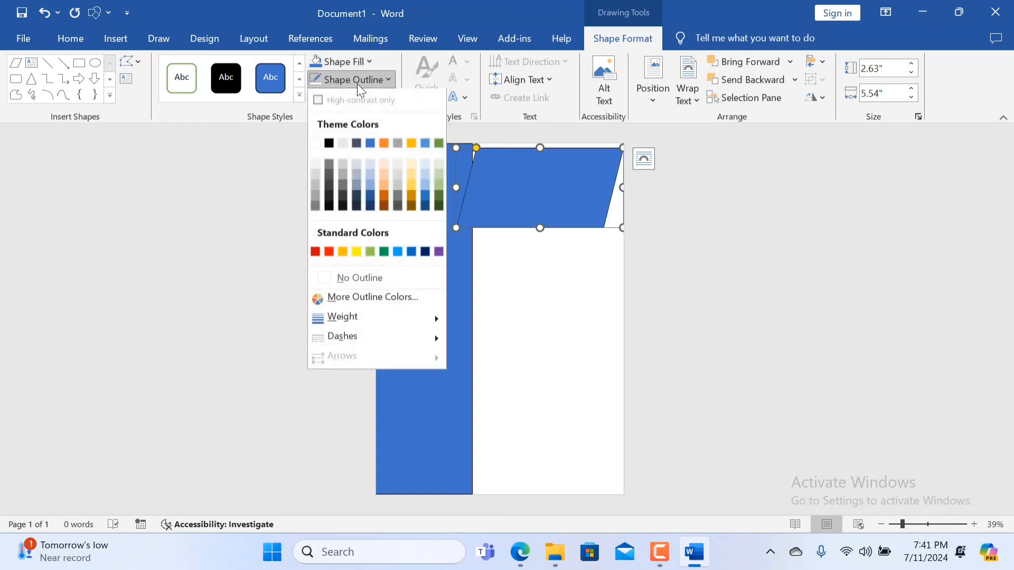
pyautogui.moveTo(370, 317)
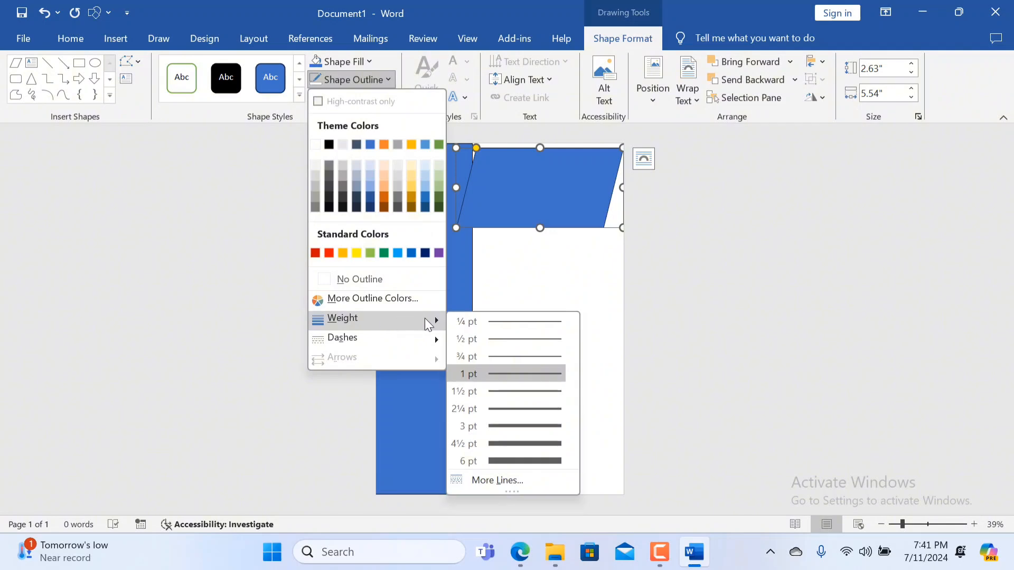
pyautogui.click(502, 461)
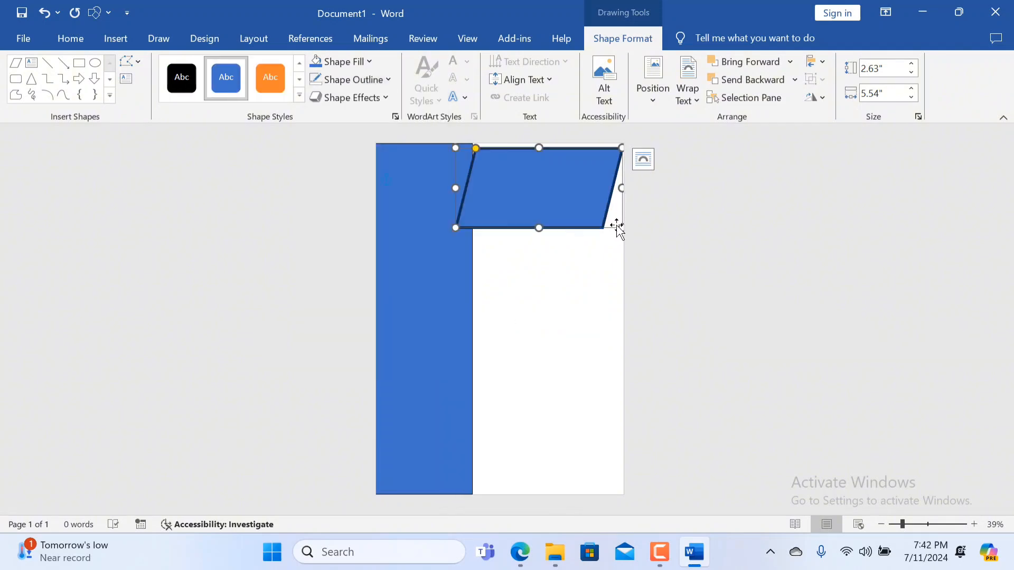
# Resize the parallelogram to about 2.47" high and 5.8" wide, keeping it near the page's top and right edges.
pyautogui.moveTo(621, 230); pyautogui.dragTo(632, 232)
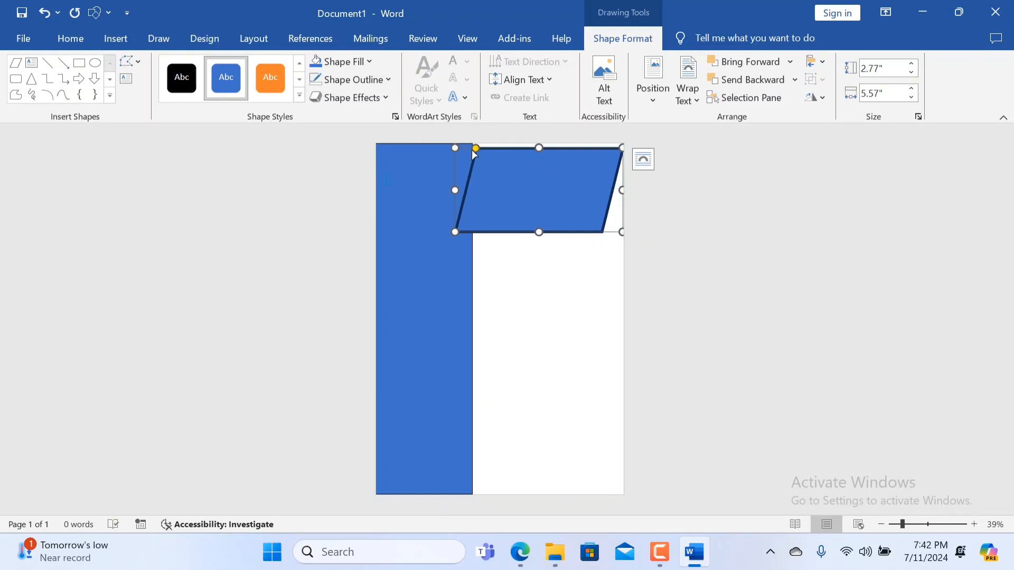
pyautogui.moveTo(457, 192); pyautogui.dragTo(452, 192)
pyautogui.moveTo(537, 148)
pyautogui.mouseDown()
pyautogui.moveTo(538, 160)
pyautogui.moveTo(542, 148)
pyautogui.mouseUp()
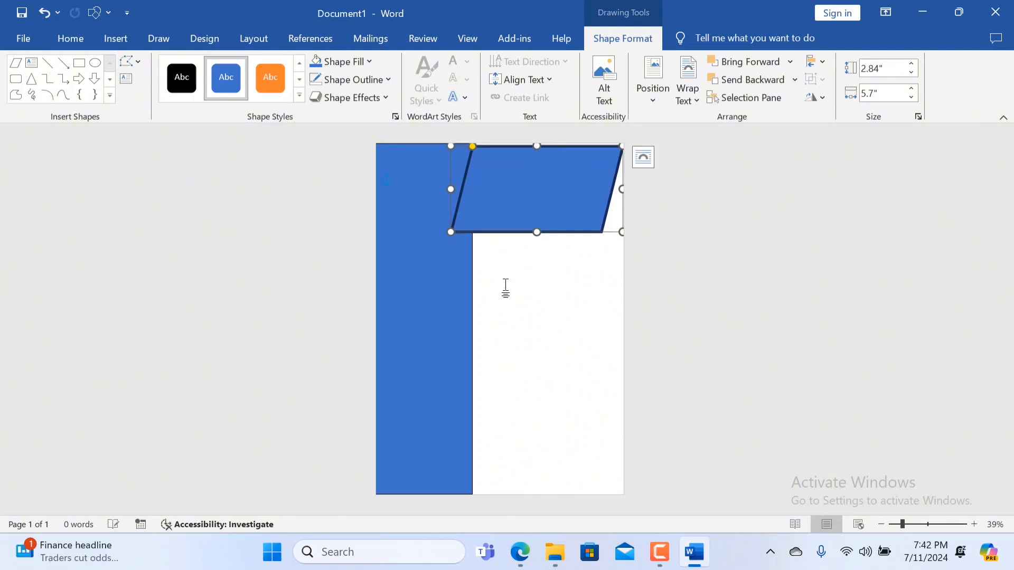
pyautogui.click(502, 332)
pyautogui.click(586, 220)
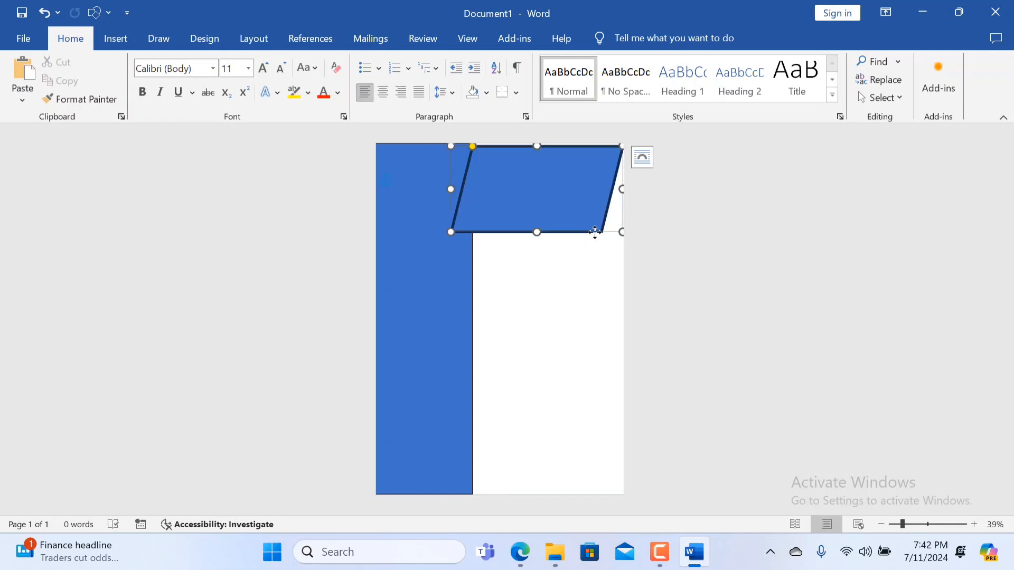
pyautogui.moveTo(621, 231)
pyautogui.mouseDown()
pyautogui.moveTo(631, 235)
pyautogui.moveTo(640, 220)
pyautogui.moveTo(624, 221)
pyautogui.mouseUp()
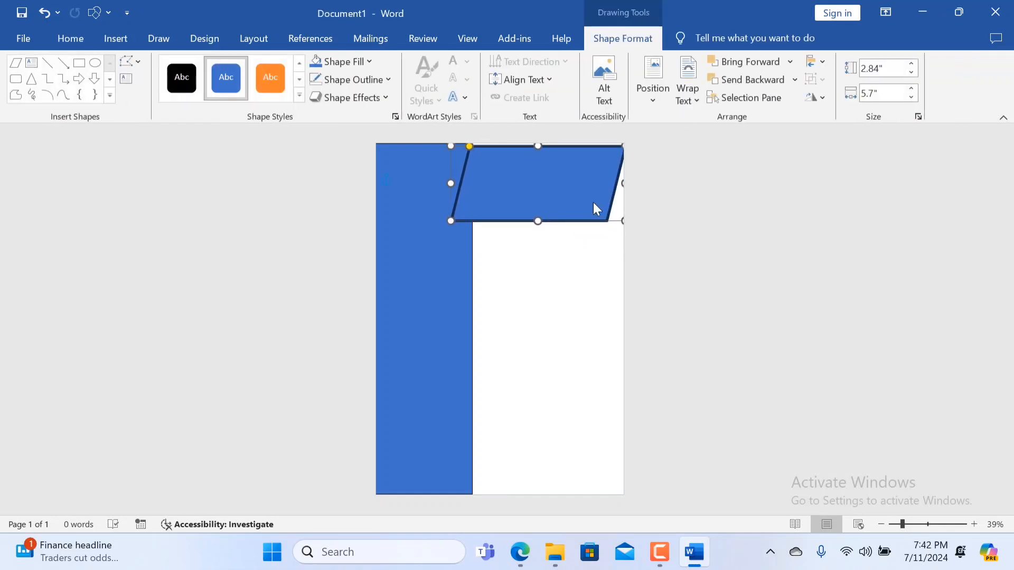
pyautogui.moveTo(546, 180)
pyautogui.mouseDown()
pyautogui.moveTo(518, 183)
pyautogui.moveTo(543, 178)
pyautogui.mouseUp()
pyautogui.click(389, 216)
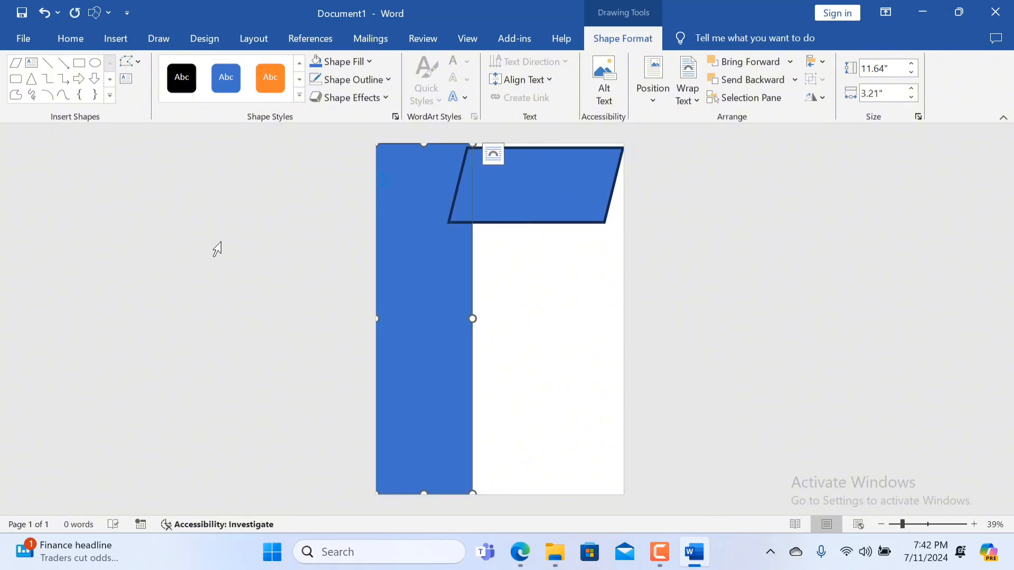
pyautogui.moveTo(238, 260); pyautogui.dragTo(609, 356)
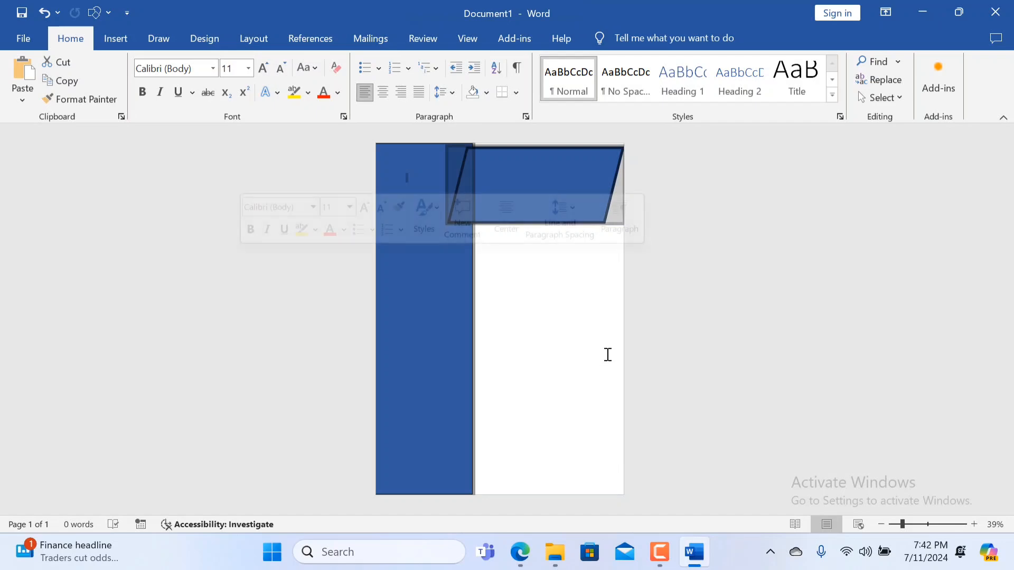
pyautogui.hotkey('ctrl', 'z')
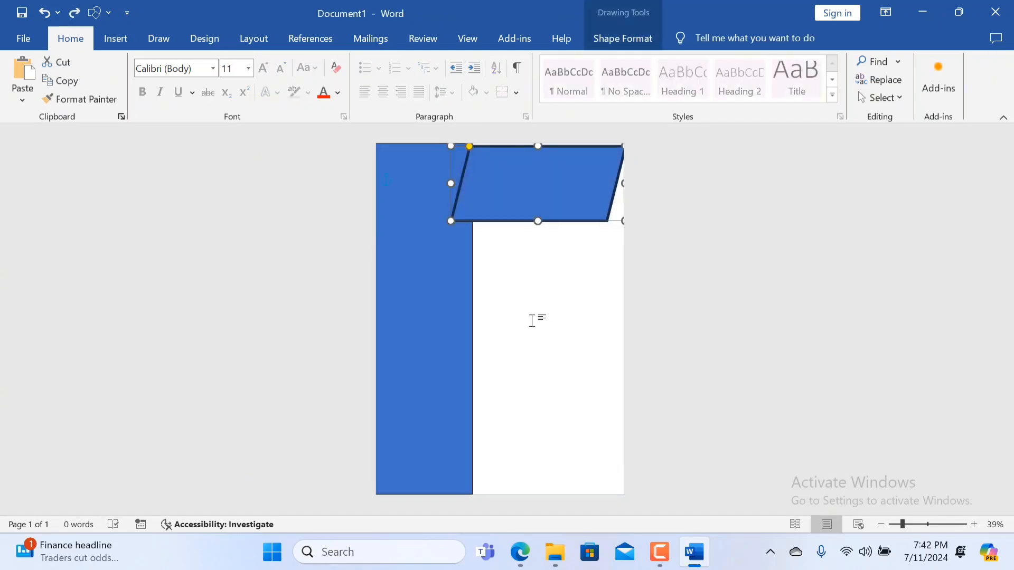
pyautogui.click(532, 321)
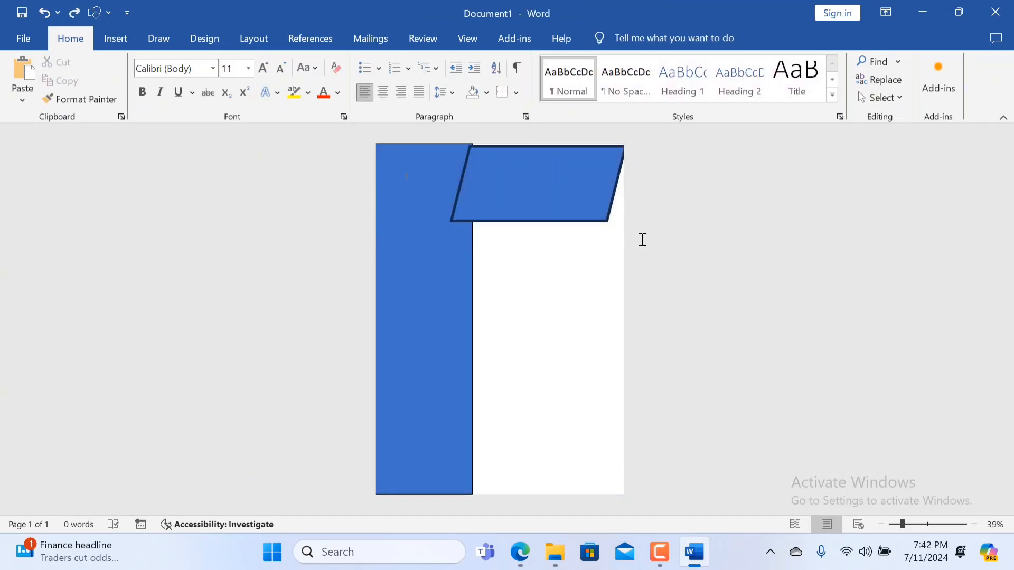
# Try a white outline on the parallelogram, and set its outline colour to black.
pyautogui.click(541, 214)
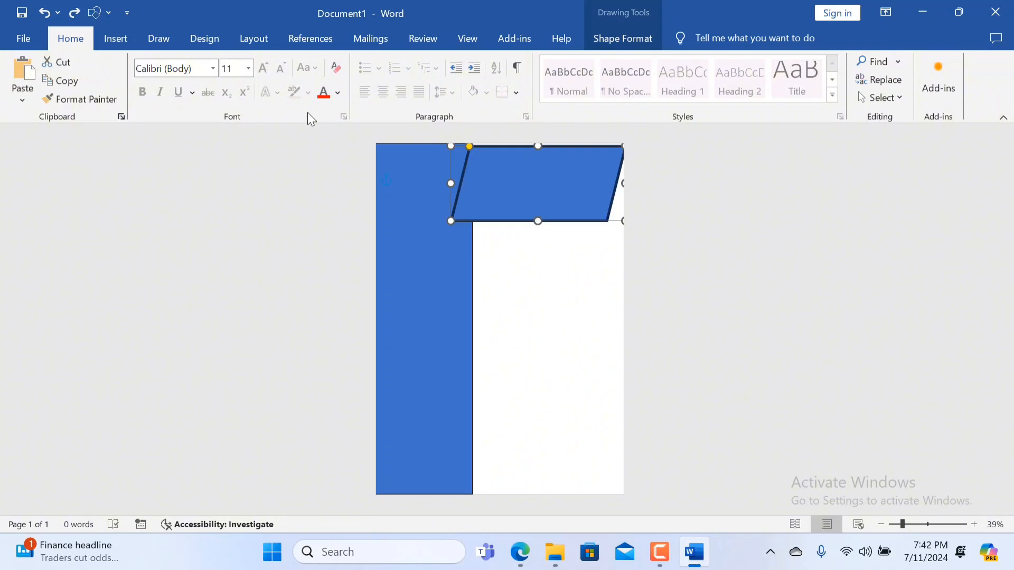
pyautogui.click(619, 41)
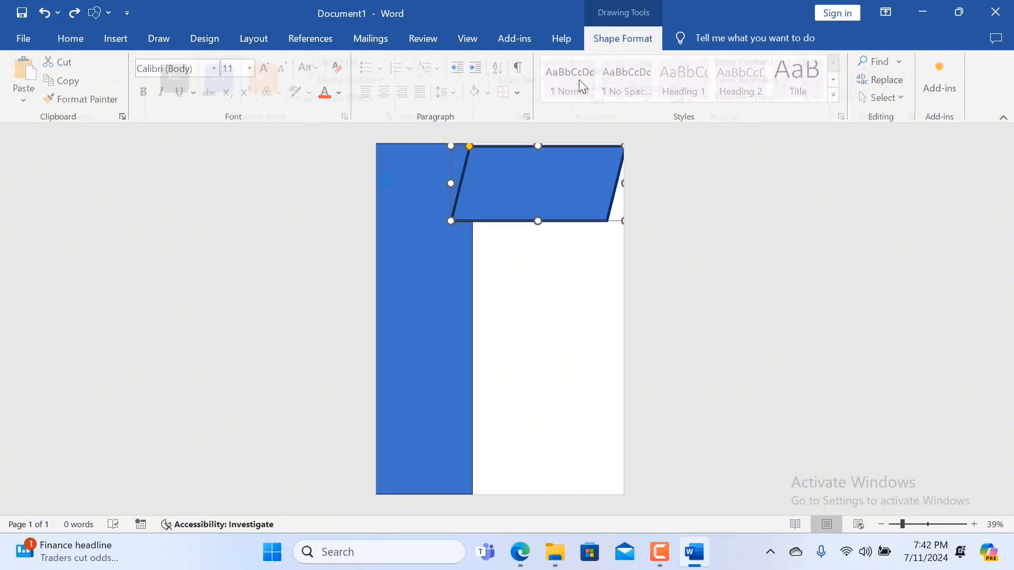
pyautogui.click(391, 81)
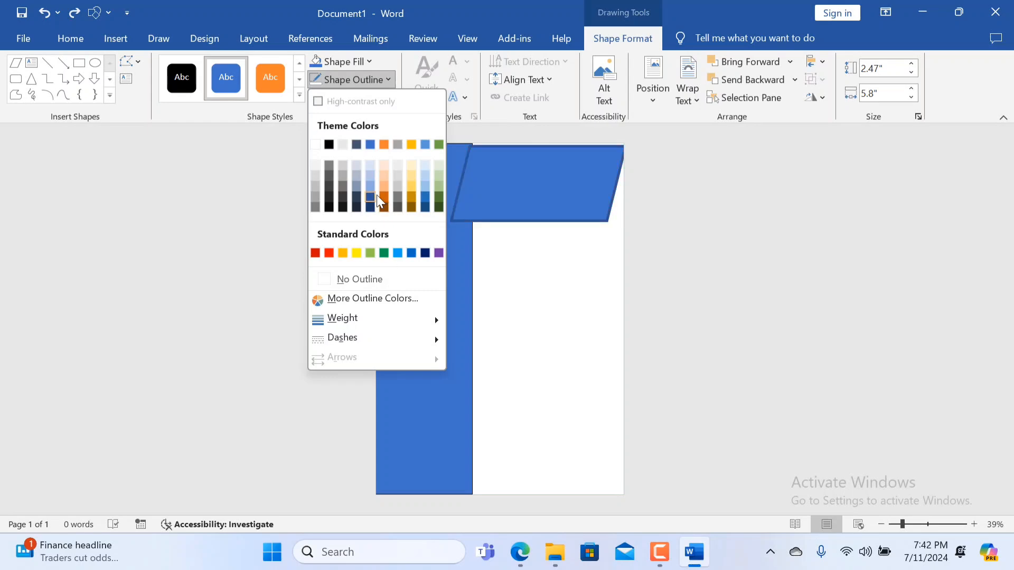
pyautogui.click(317, 146)
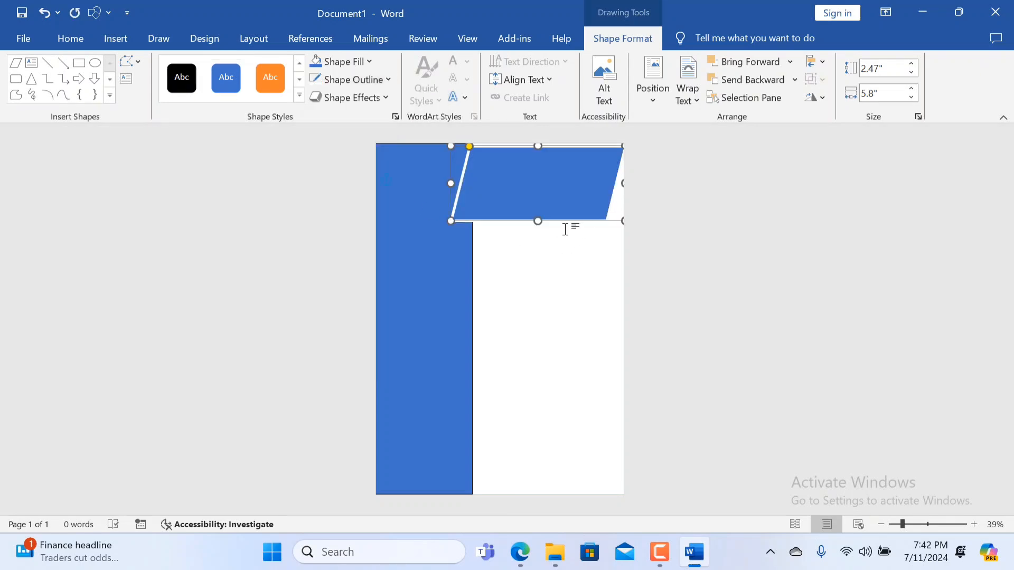
pyautogui.click(390, 81)
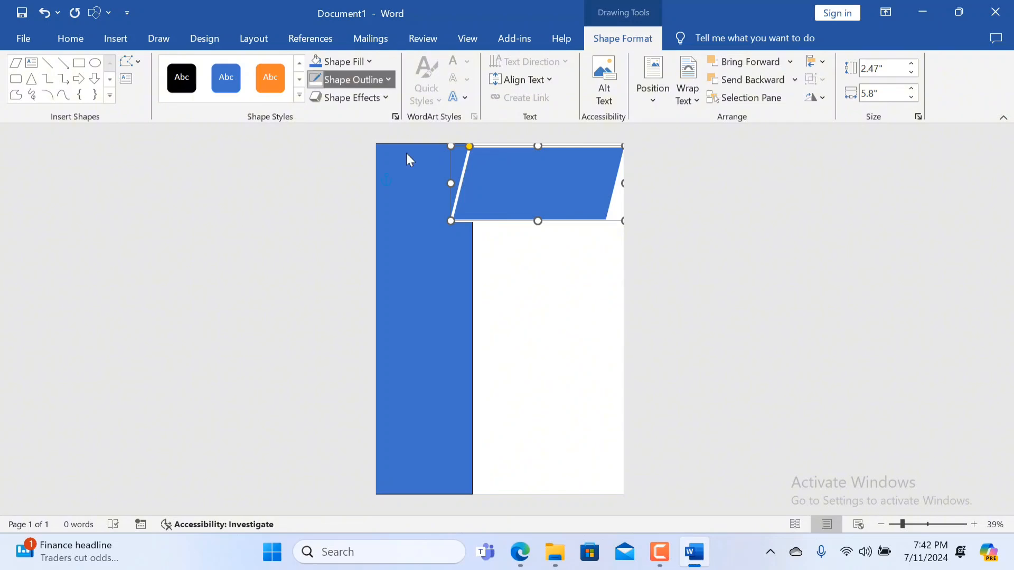
pyautogui.moveTo(387, 327)
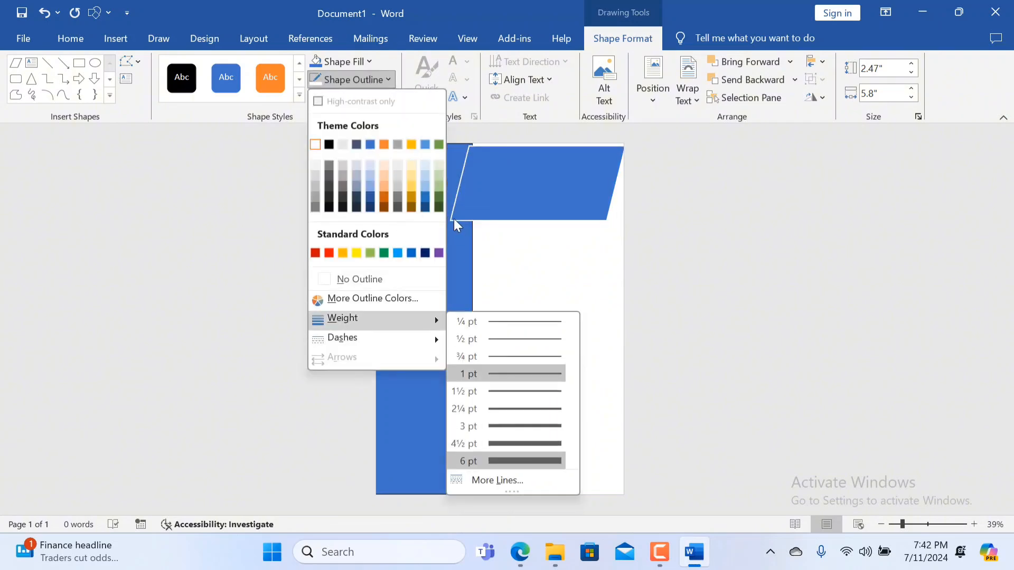
pyautogui.click(329, 145)
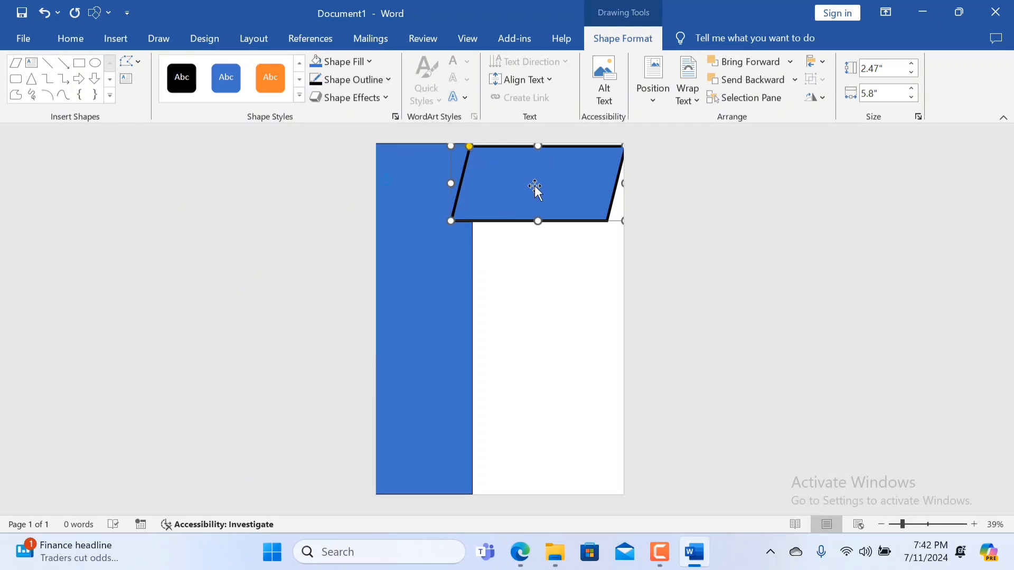
# Resize the parallelogram to about 2.21" high and 6.17" wide and position it over the blue band, reaching the page's right edge.
pyautogui.moveTo(619, 219); pyautogui.dragTo(638, 222)
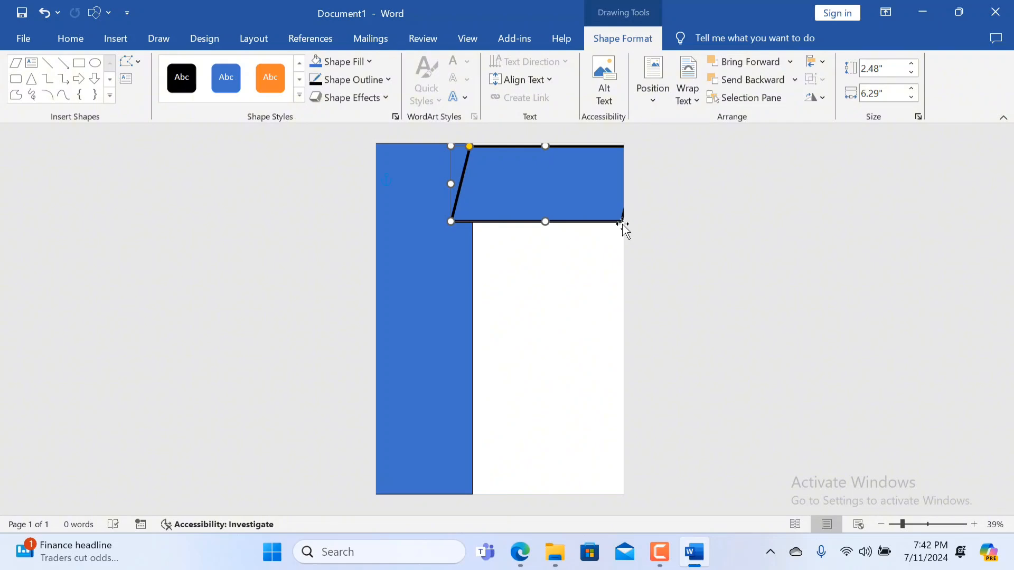
pyautogui.moveTo(583, 203); pyautogui.dragTo(546, 214)
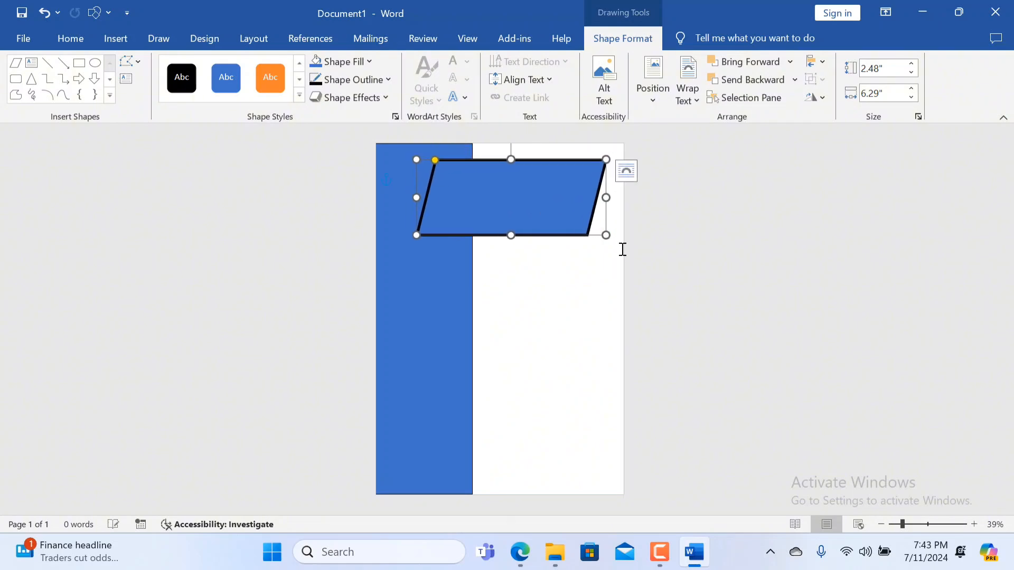
pyautogui.moveTo(606, 235)
pyautogui.mouseDown()
pyautogui.moveTo(593, 230)
pyautogui.moveTo(605, 220)
pyautogui.mouseUp()
pyautogui.moveTo(483, 188)
pyautogui.mouseDown()
pyautogui.moveTo(516, 182)
pyautogui.moveTo(499, 179)
pyautogui.mouseUp()
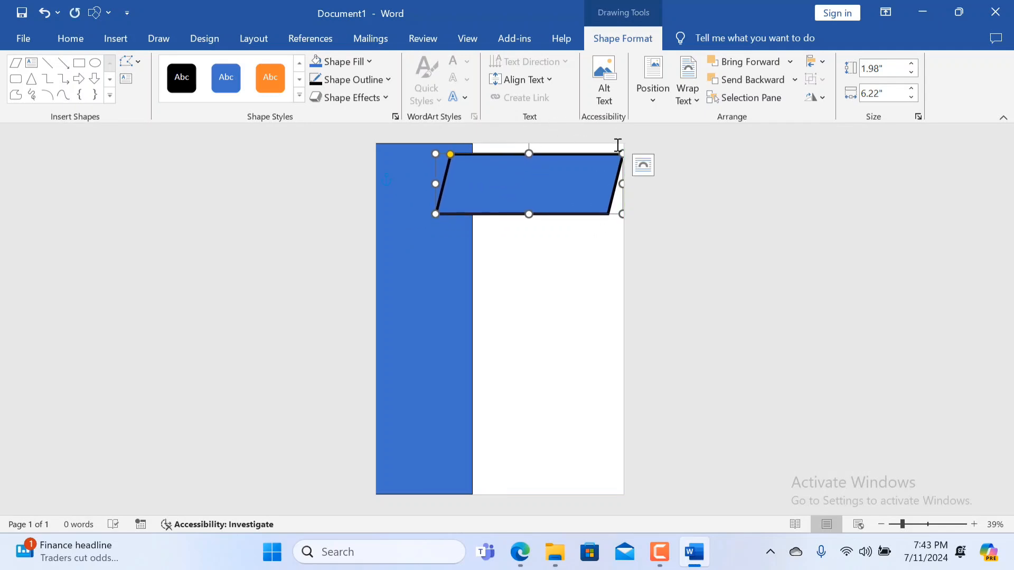
pyautogui.moveTo(621, 151)
pyautogui.mouseDown()
pyautogui.moveTo(593, 152)
pyautogui.moveTo(618, 145)
pyautogui.mouseUp()
pyautogui.moveTo(548, 194)
pyautogui.mouseDown()
pyautogui.moveTo(564, 197)
pyautogui.moveTo(546, 197)
pyautogui.mouseUp()
pyautogui.click(478, 290)
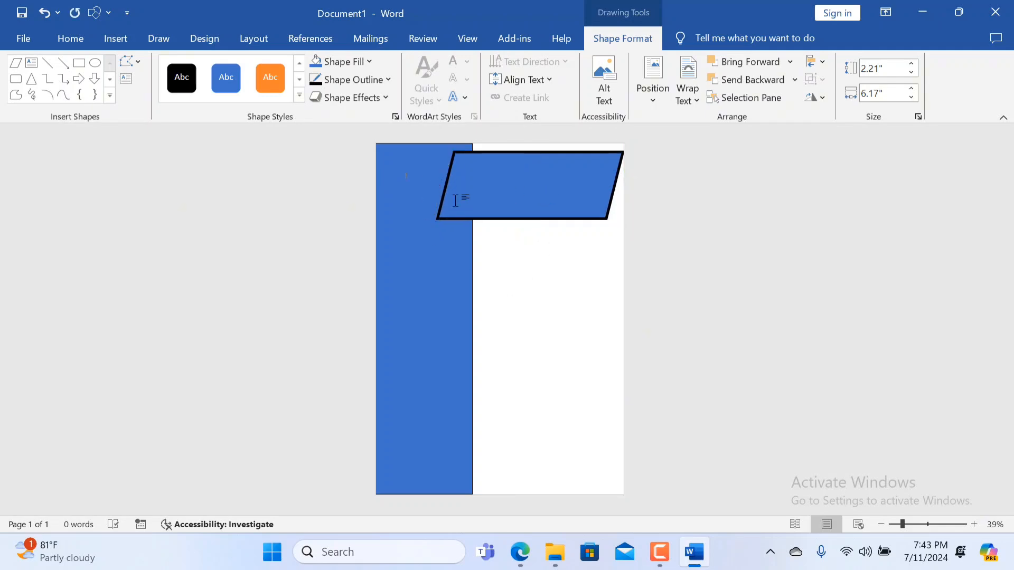
pyautogui.click(580, 191)
pyautogui.click(446, 350)
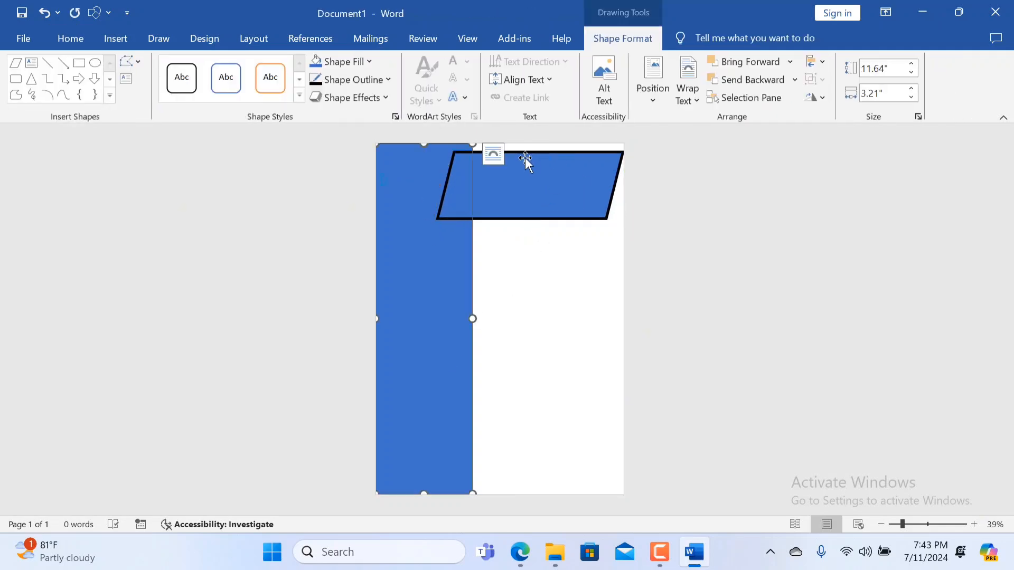
pyautogui.click(531, 157)
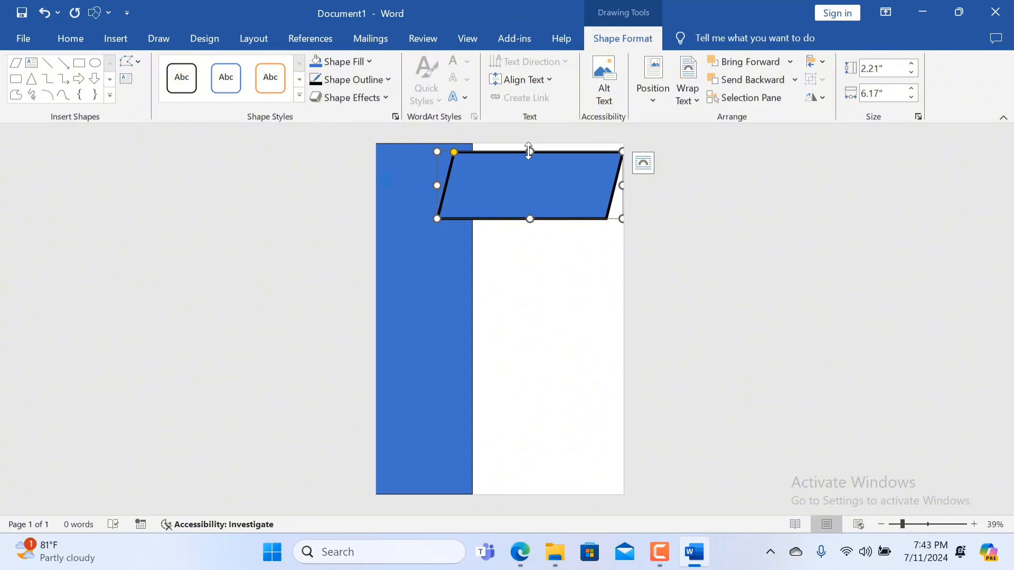
pyautogui.moveTo(528, 152); pyautogui.dragTo(529, 152)
pyautogui.click(530, 442)
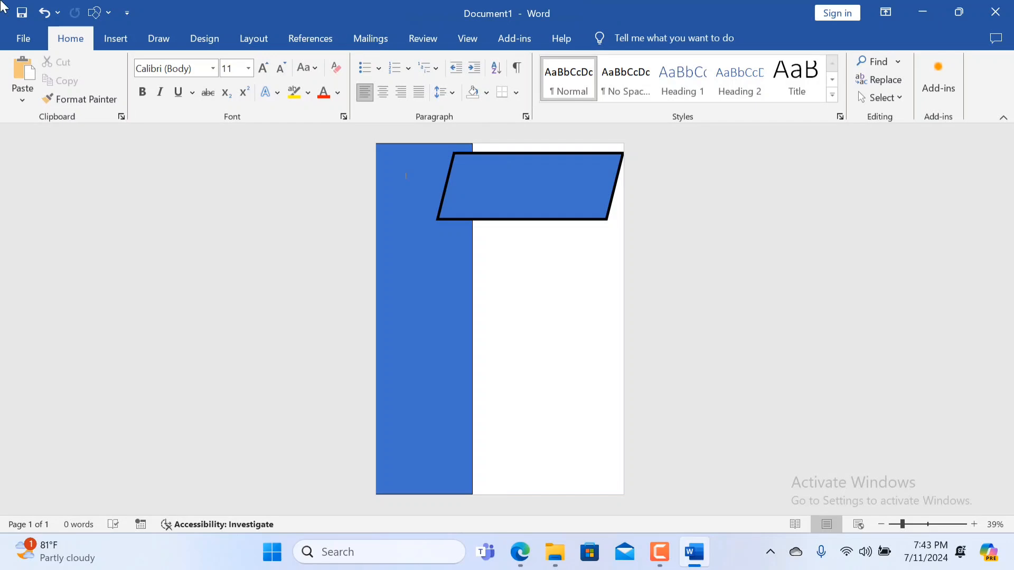
# Draw an oval about 2.46" high and 1.82" wide near the blue band's top, and nudge the parallelogram slightly down.
pyautogui.click(113, 47)
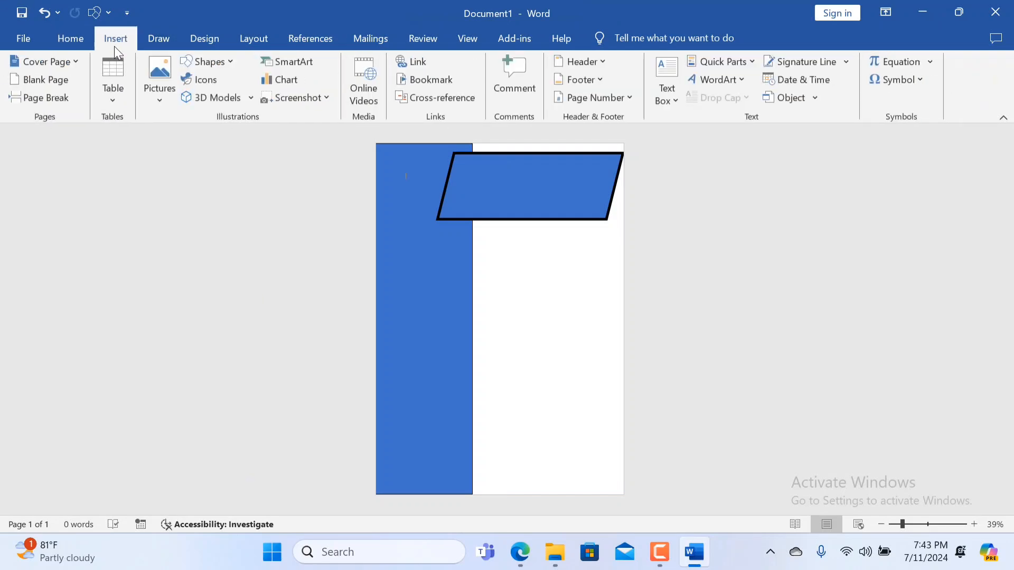
pyautogui.click(108, 13)
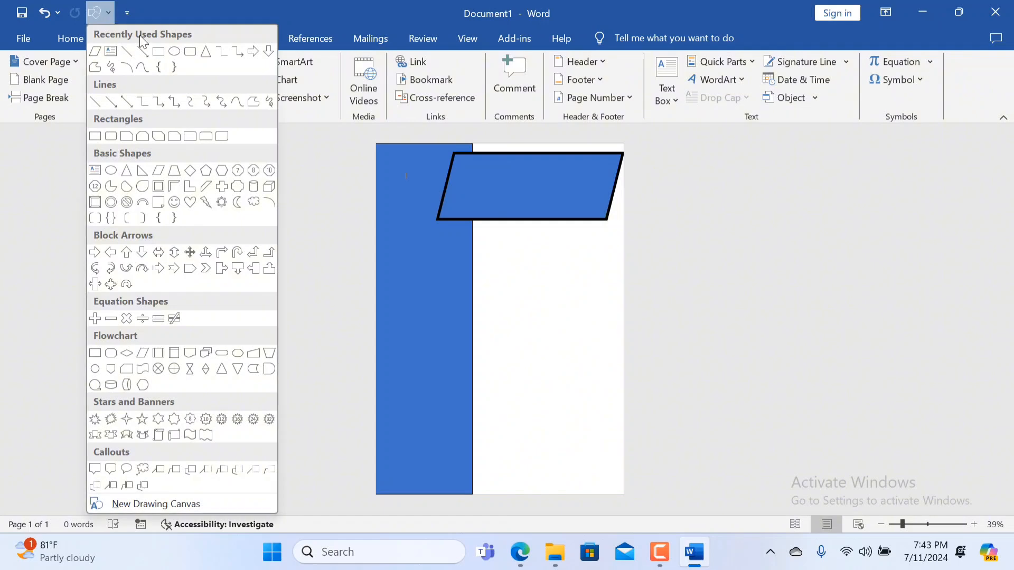
pyautogui.click(174, 53)
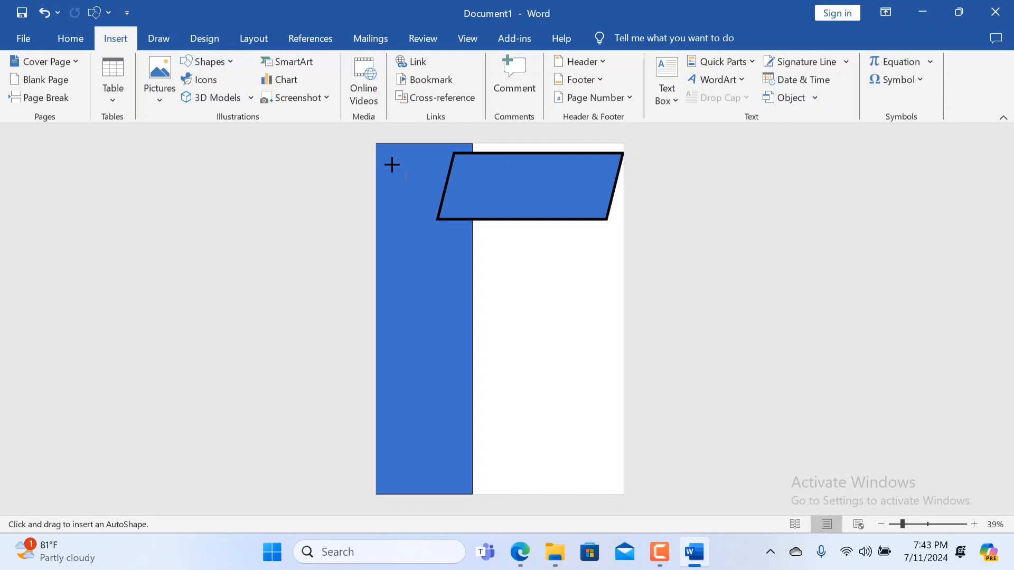
pyautogui.moveTo(380, 146); pyautogui.dragTo(439, 235)
pyautogui.moveTo(516, 215); pyautogui.dragTo(512, 213)
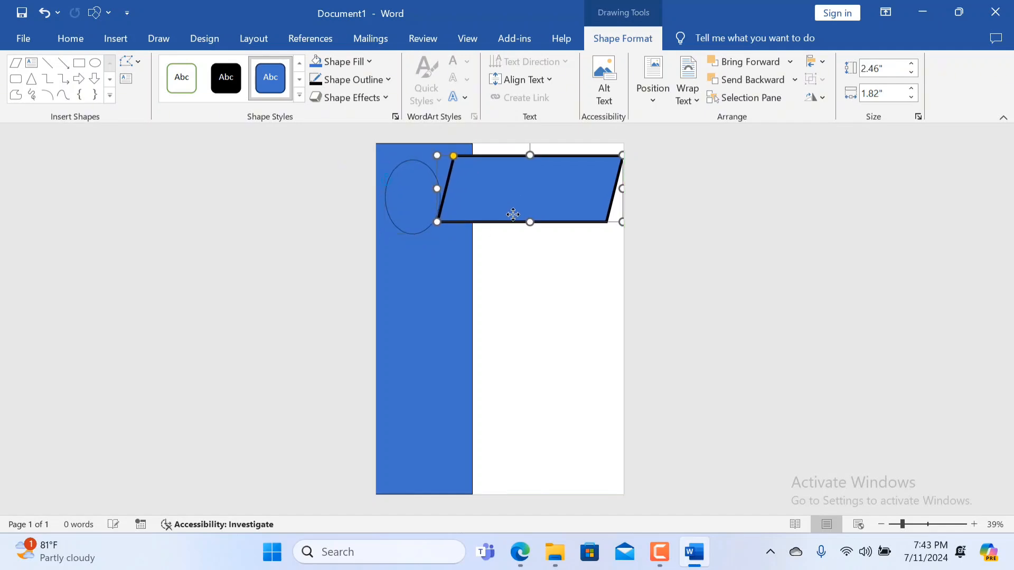
pyautogui.click(540, 356)
pyautogui.click(414, 200)
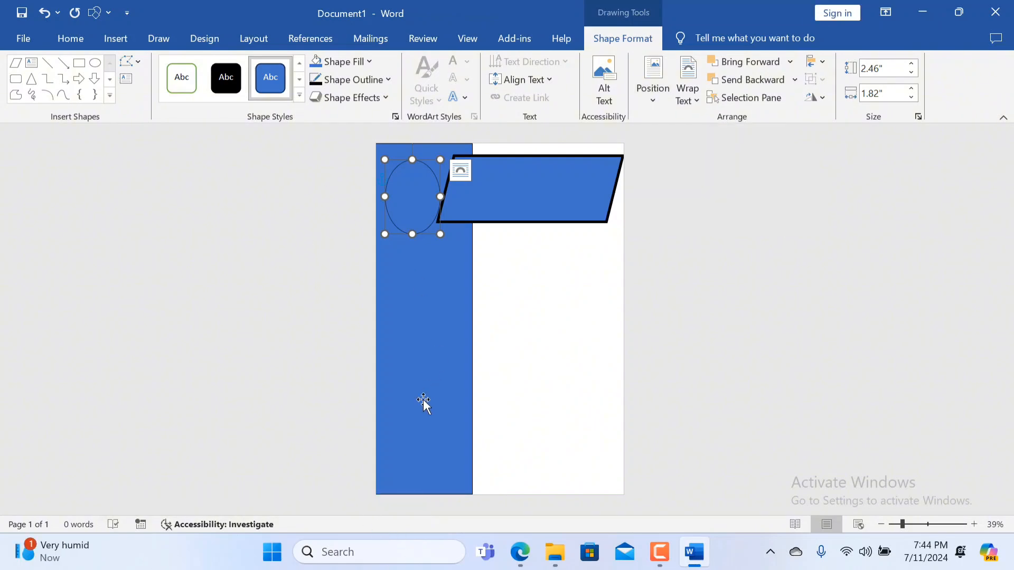
pyautogui.click(369, 559)
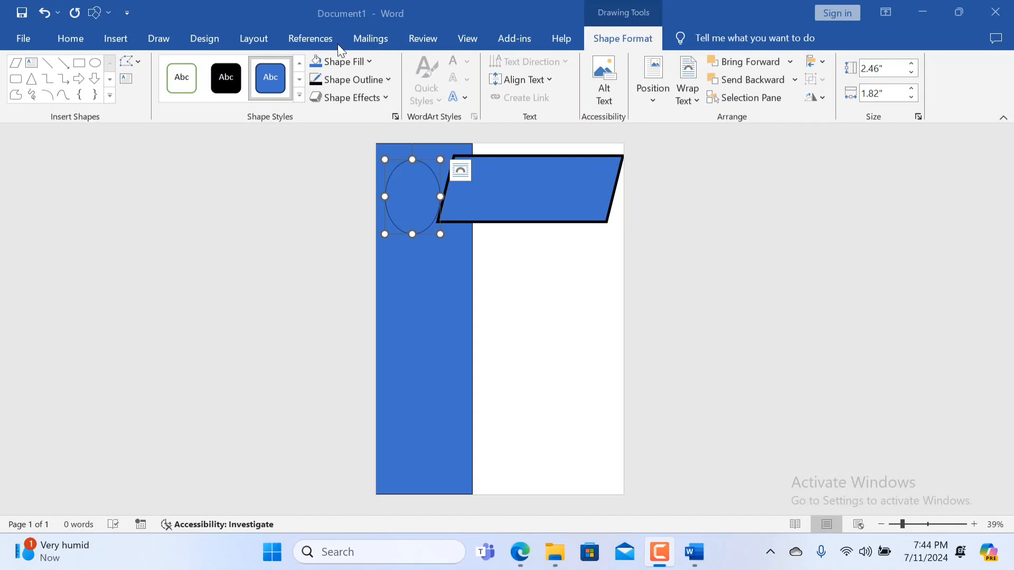
pyautogui.click(367, 61)
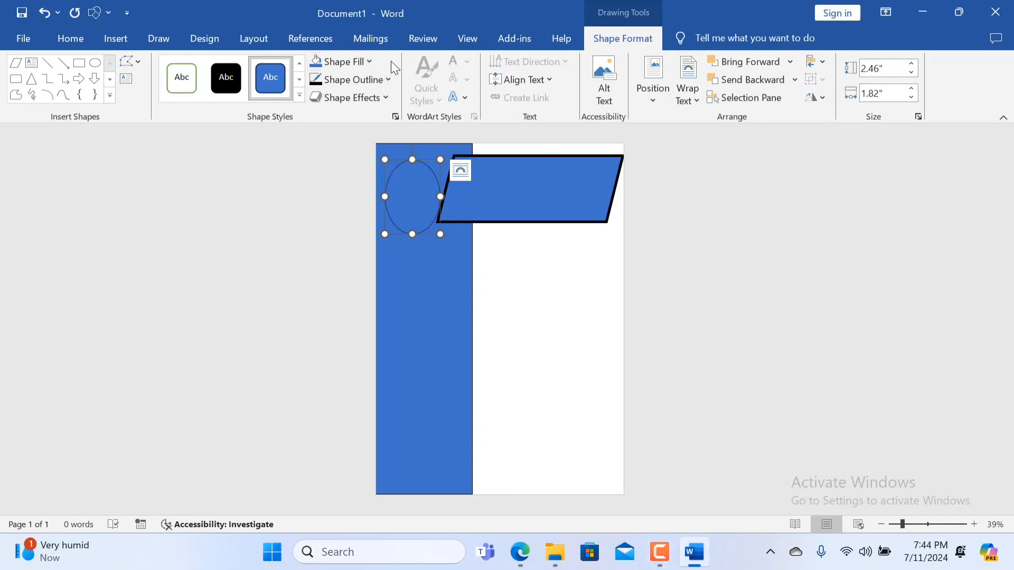
pyautogui.click(374, 61)
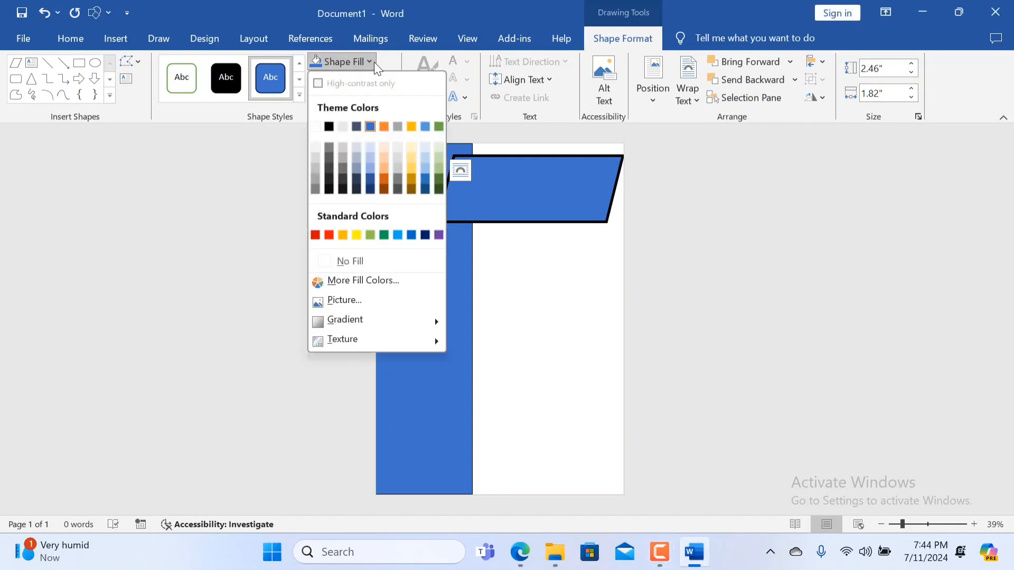
pyautogui.click(395, 302)
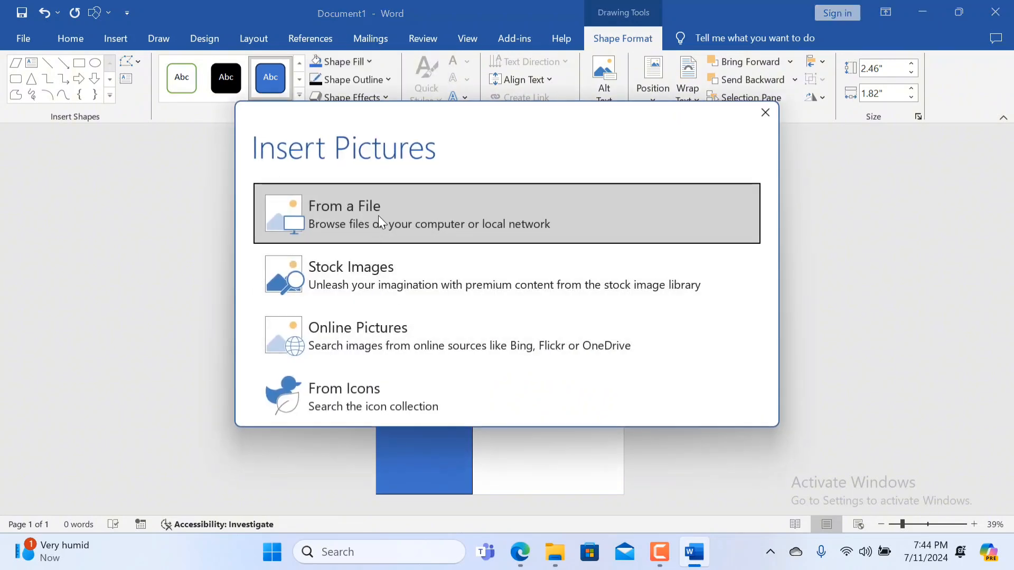
pyautogui.click(378, 215)
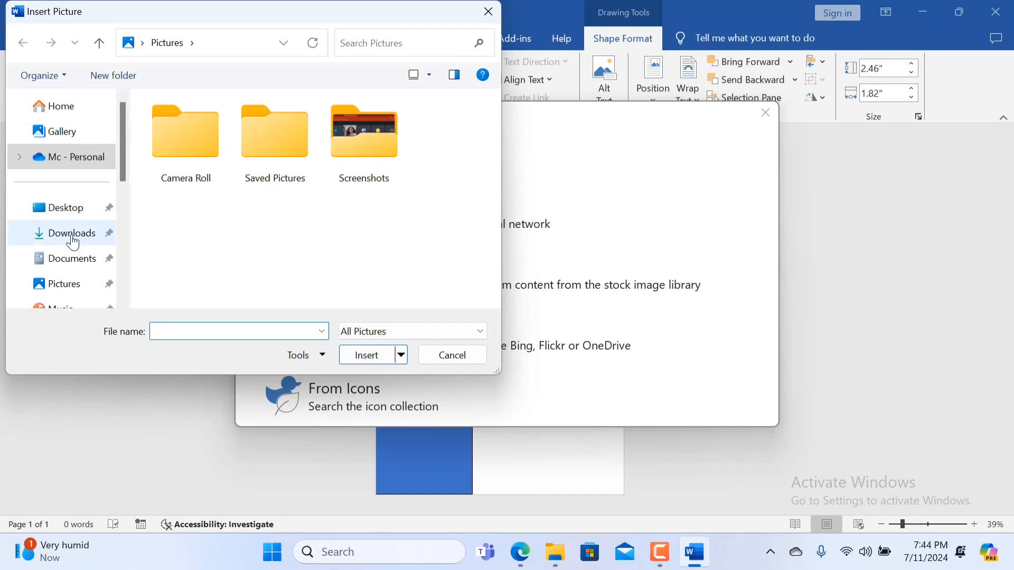
pyautogui.click(73, 238)
pyautogui.click(273, 158)
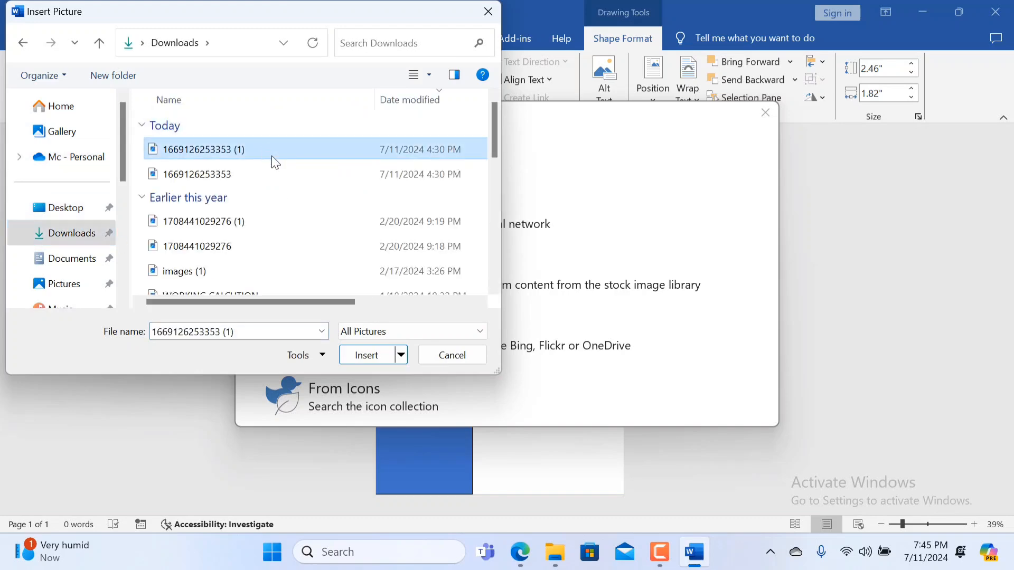
pyautogui.click(376, 355)
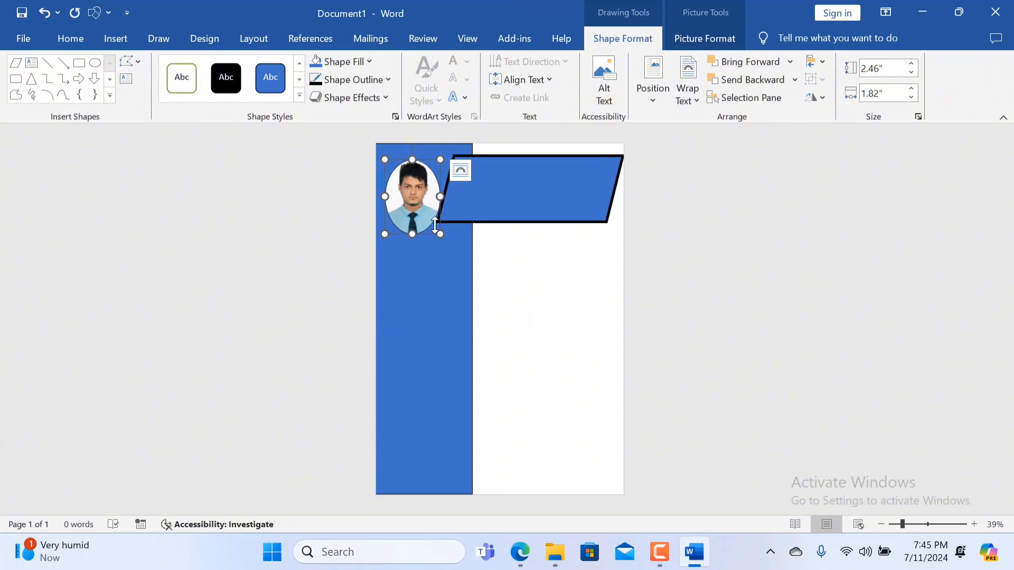
pyautogui.moveTo(527, 187)
pyautogui.mouseDown()
pyautogui.moveTo(537, 184)
pyautogui.moveTo(528, 190)
pyautogui.moveTo(531, 177)
pyautogui.moveTo(537, 185)
pyautogui.mouseUp()
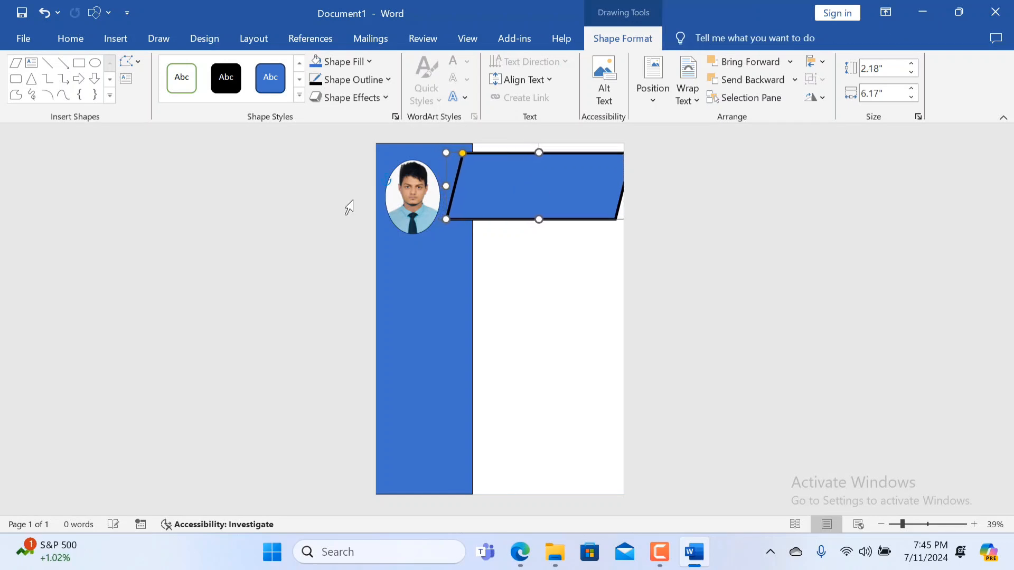
pyautogui.click(396, 203)
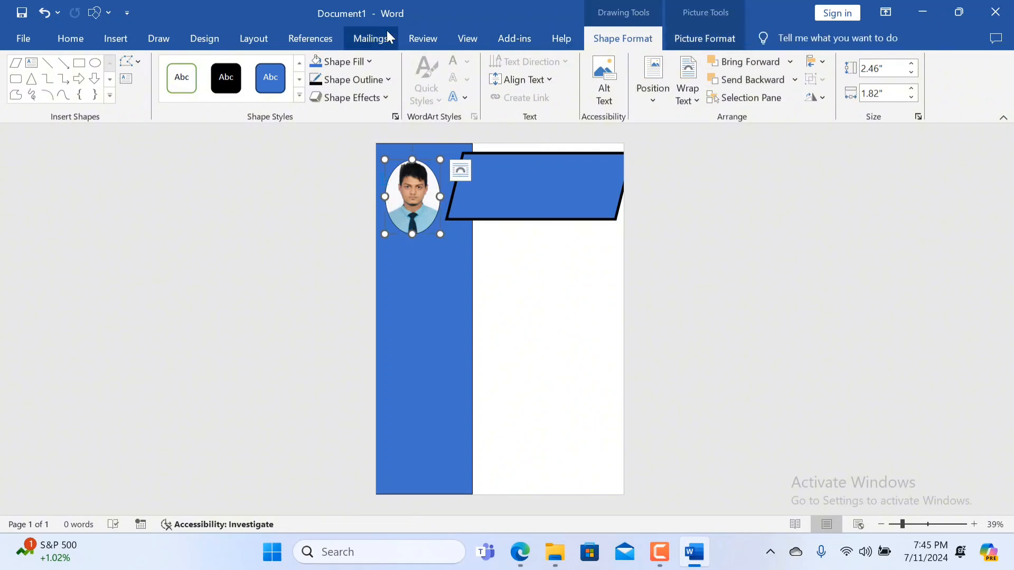
pyautogui.click(385, 85)
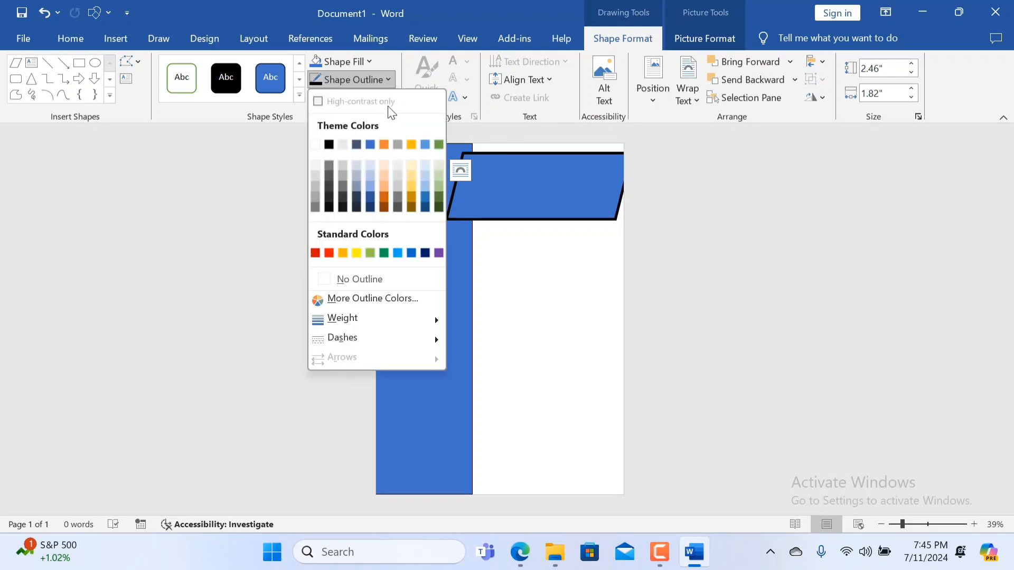
pyautogui.click(166, 182)
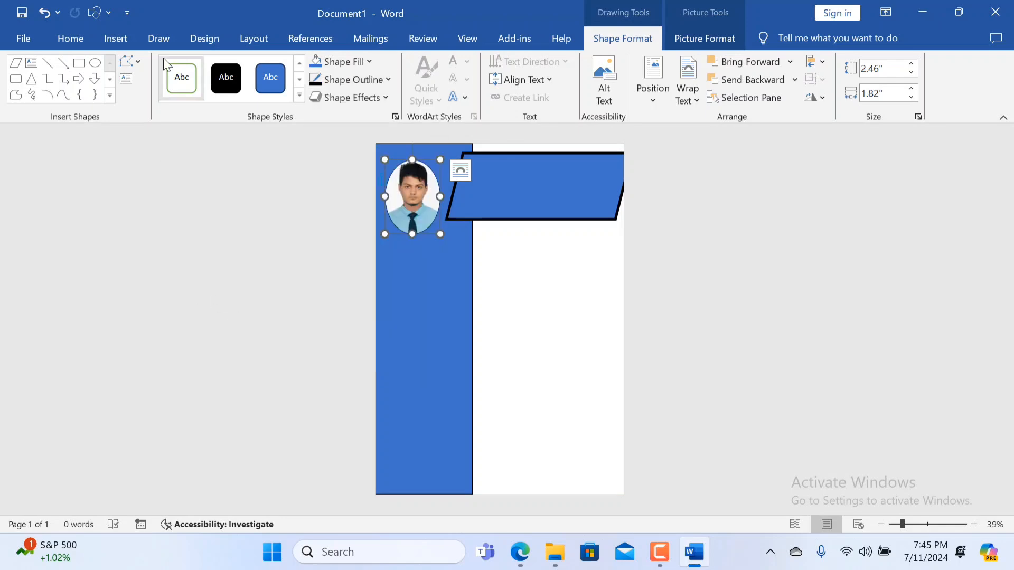
pyautogui.click(104, 39)
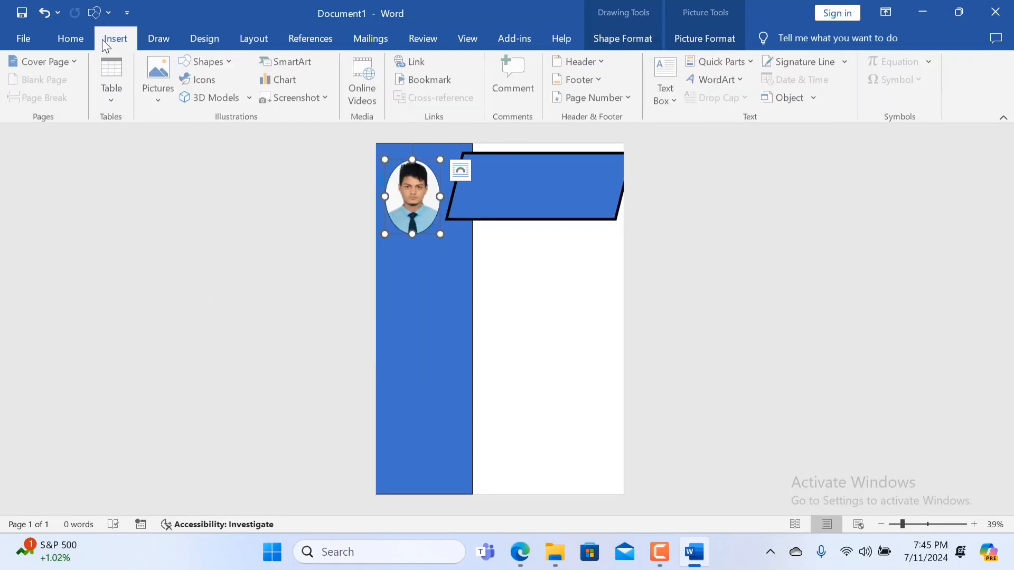
pyautogui.doubleClick(407, 208)
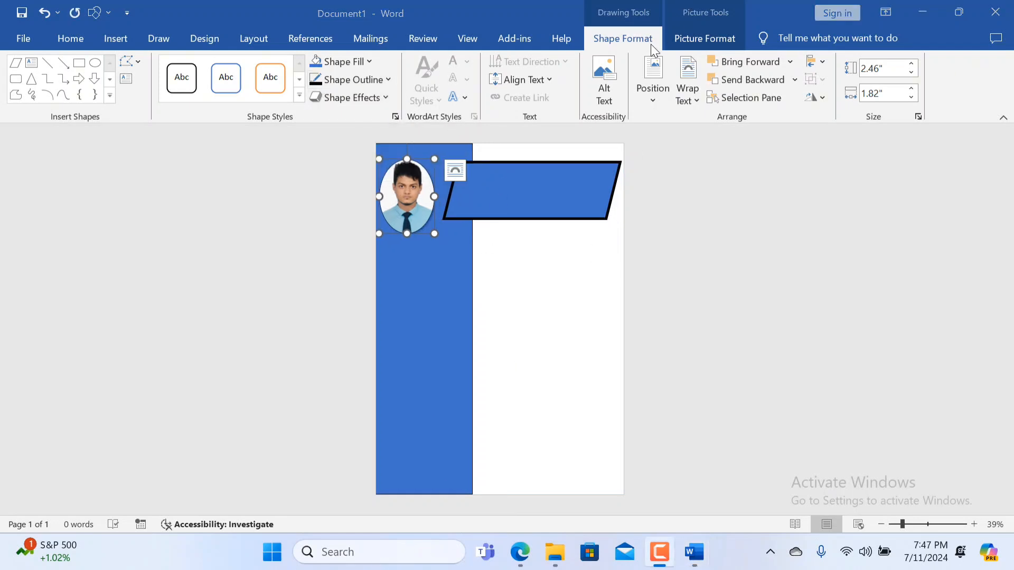
# Crop the portrait in the oval, fine-tuning the picture's size within the oval frame.
pyautogui.click(728, 35)
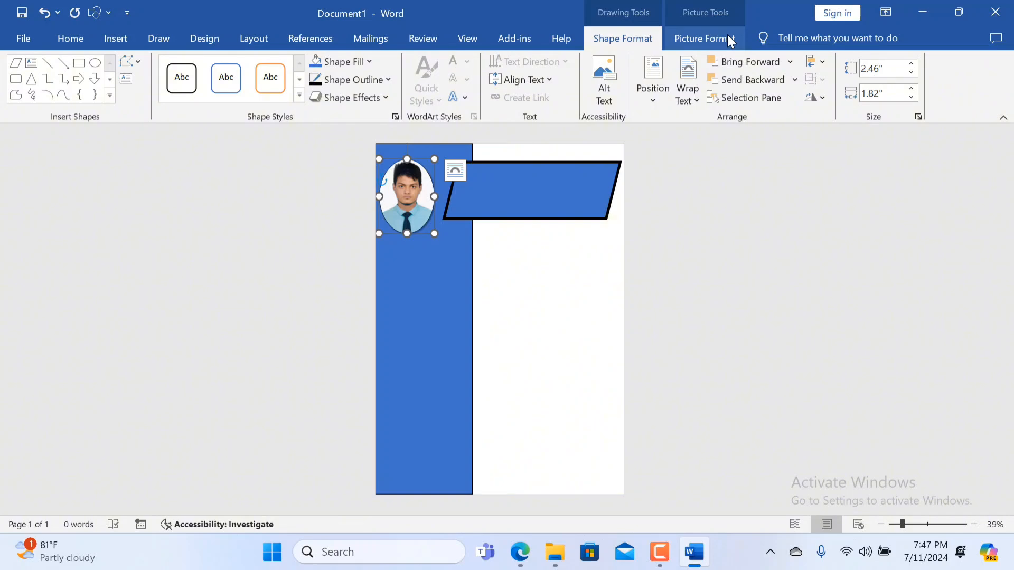
pyautogui.click(696, 35)
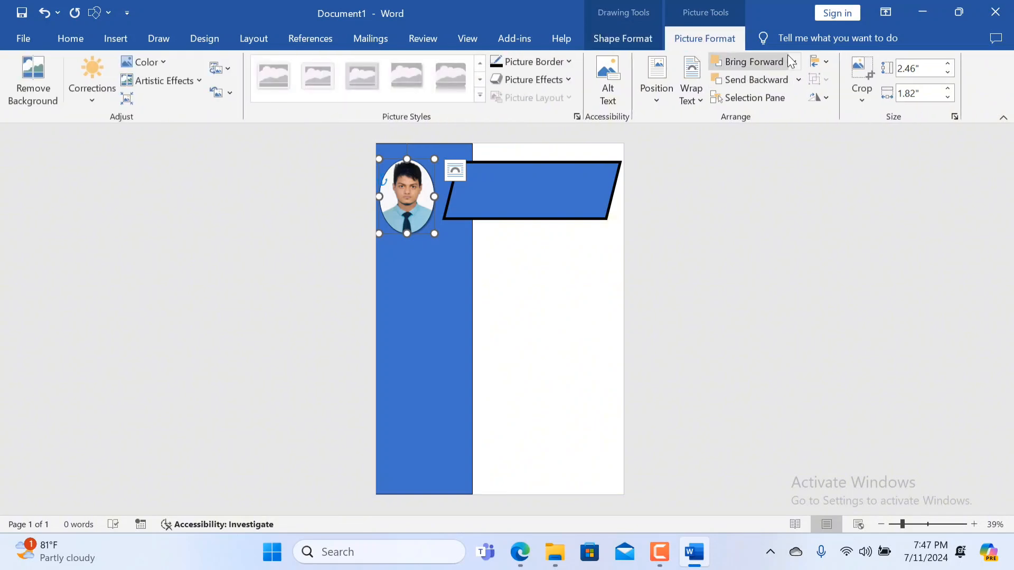
pyautogui.click(859, 68)
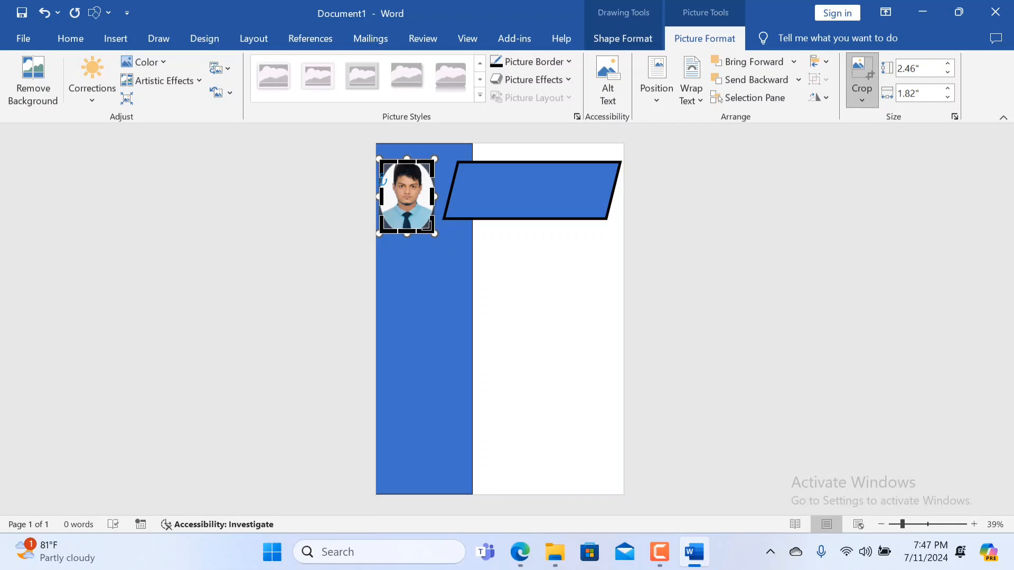
pyautogui.moveTo(434, 235); pyautogui.dragTo(438, 238)
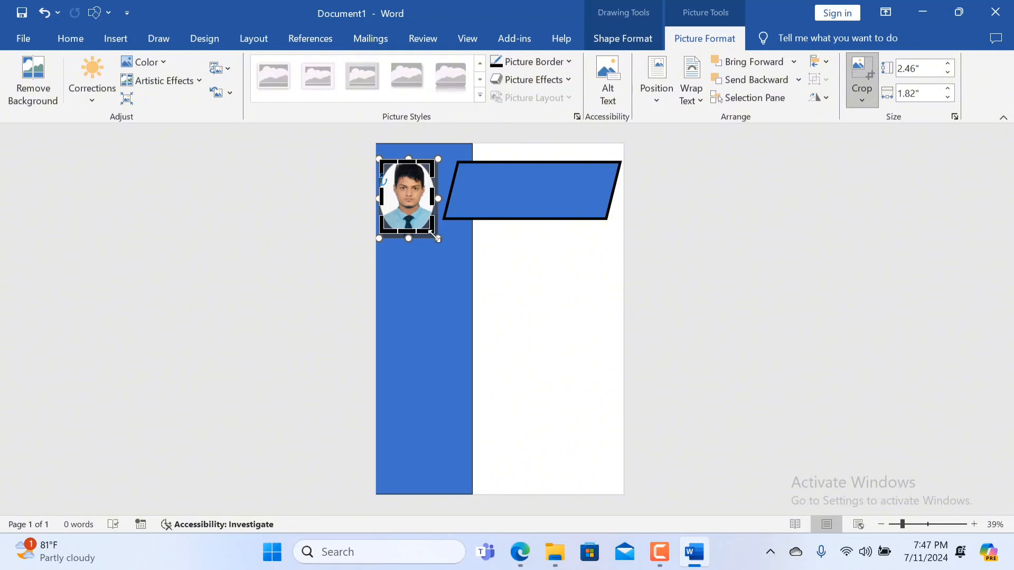
pyautogui.moveTo(433, 235); pyautogui.dragTo(426, 229)
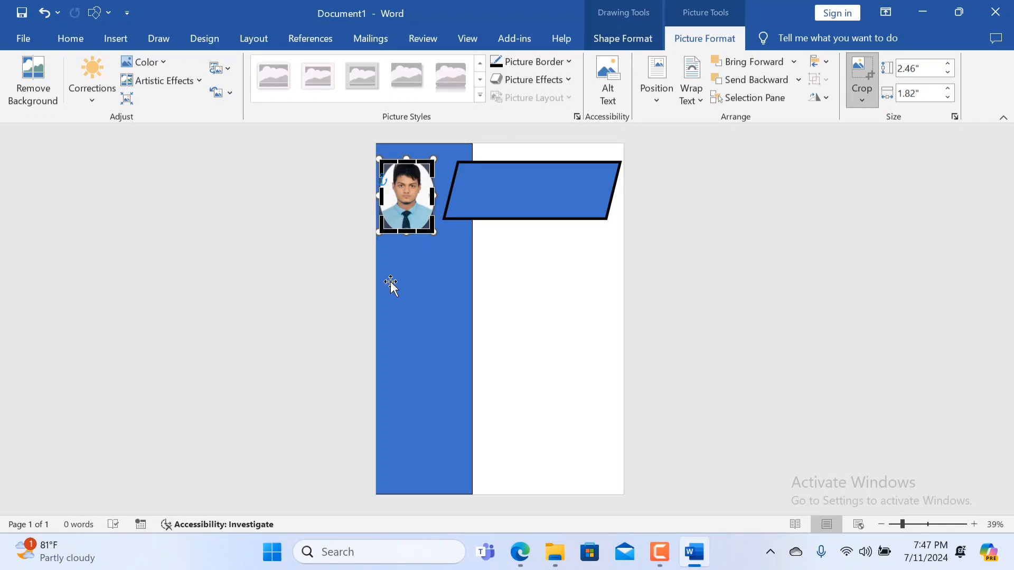
pyautogui.click(538, 195)
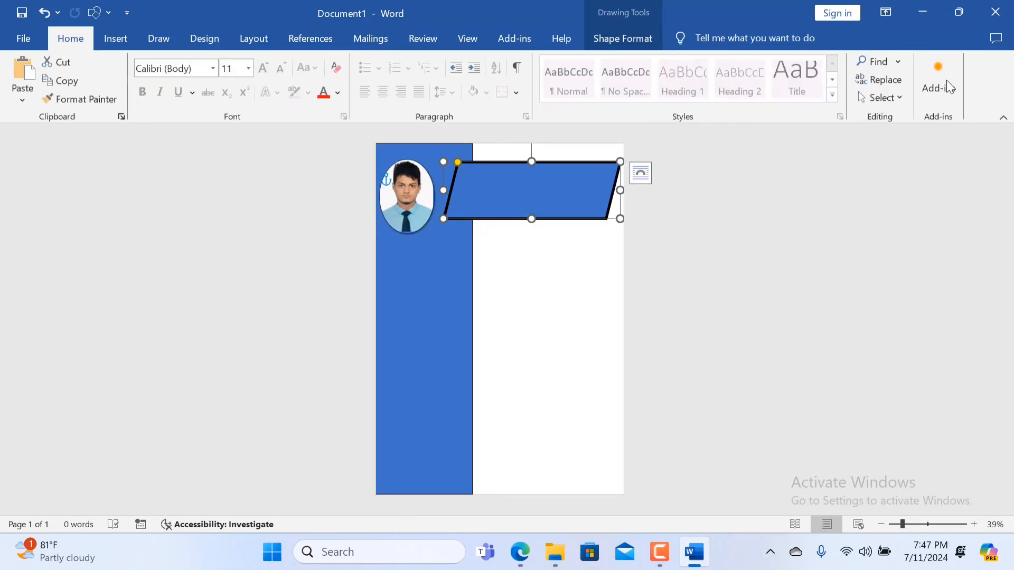
# Insert a preset text box on the parallelogram and widen it to about 4.37".
pyautogui.click(246, 39)
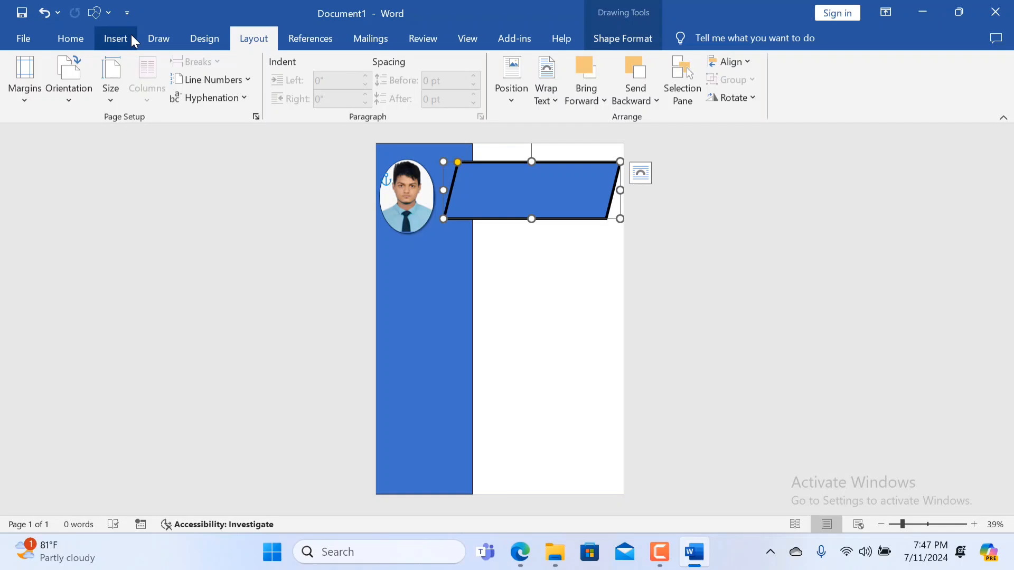
pyautogui.click(468, 37)
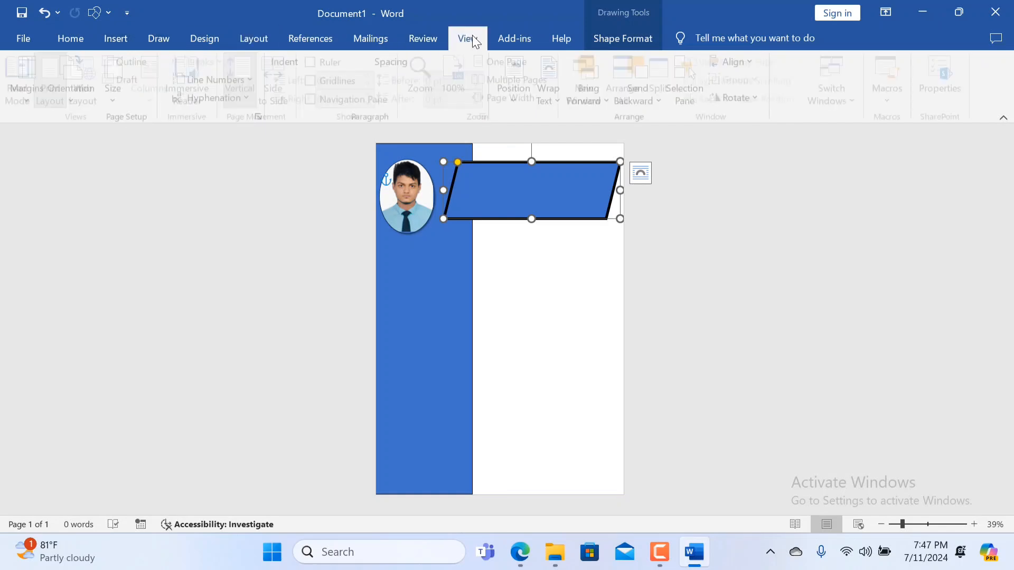
pyautogui.click(115, 39)
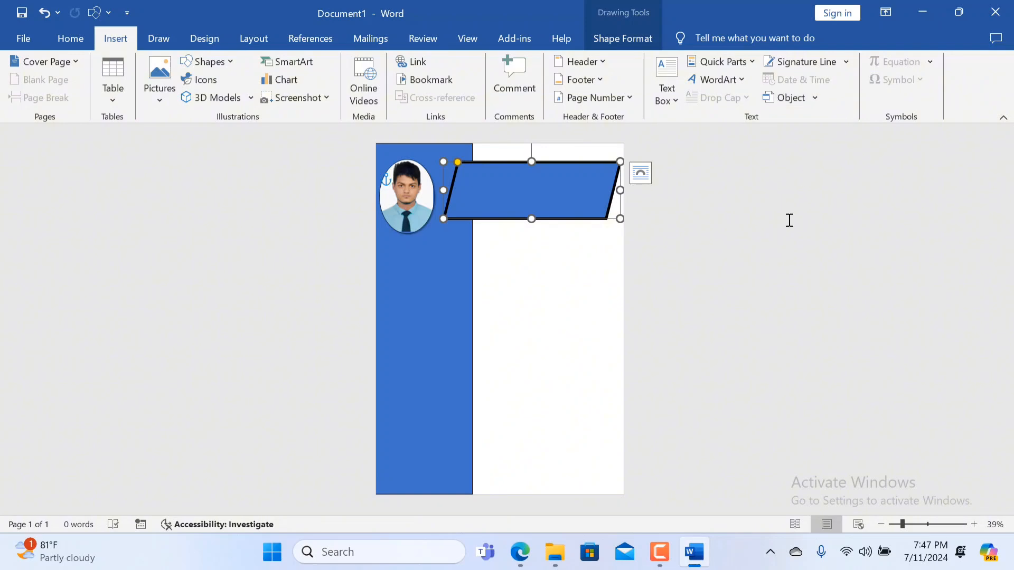
pyautogui.click(667, 79)
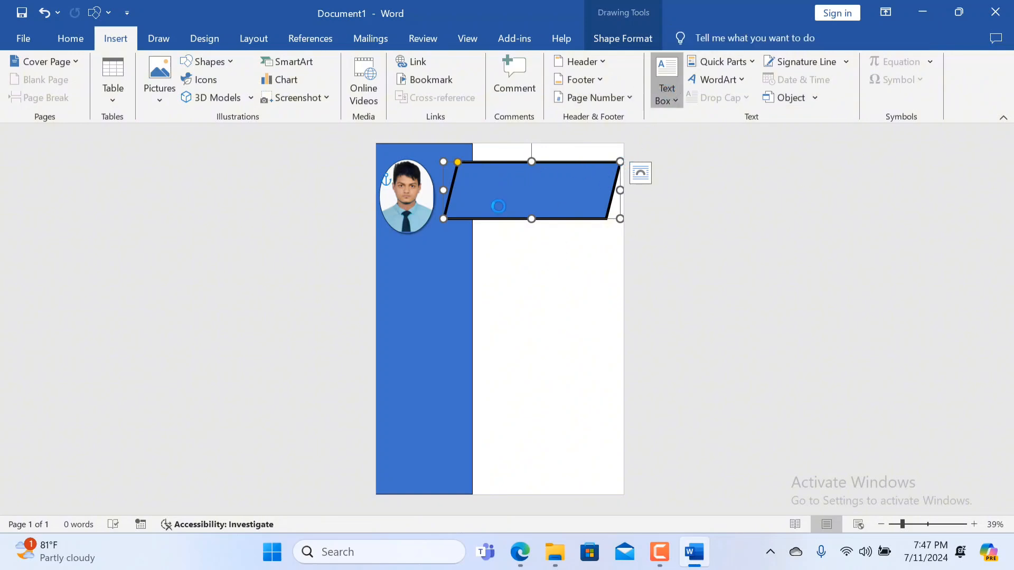
pyautogui.click(709, 208)
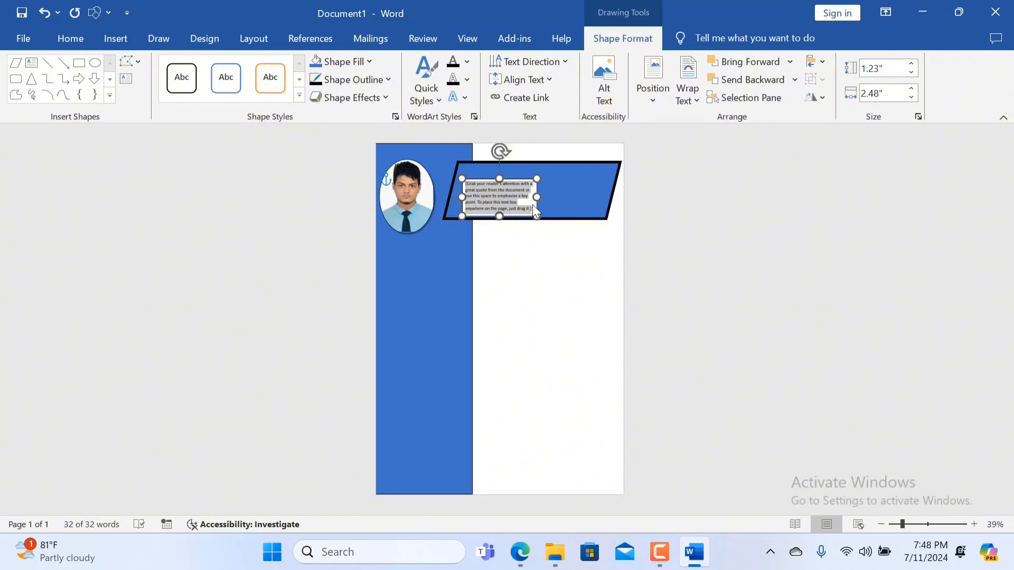
pyautogui.moveTo(536, 197); pyautogui.dragTo(615, 174)
# Replace the text box's placeholder text with the person's full name in capitals, and narrow the box from its right side.
pyautogui.click(491, 192)
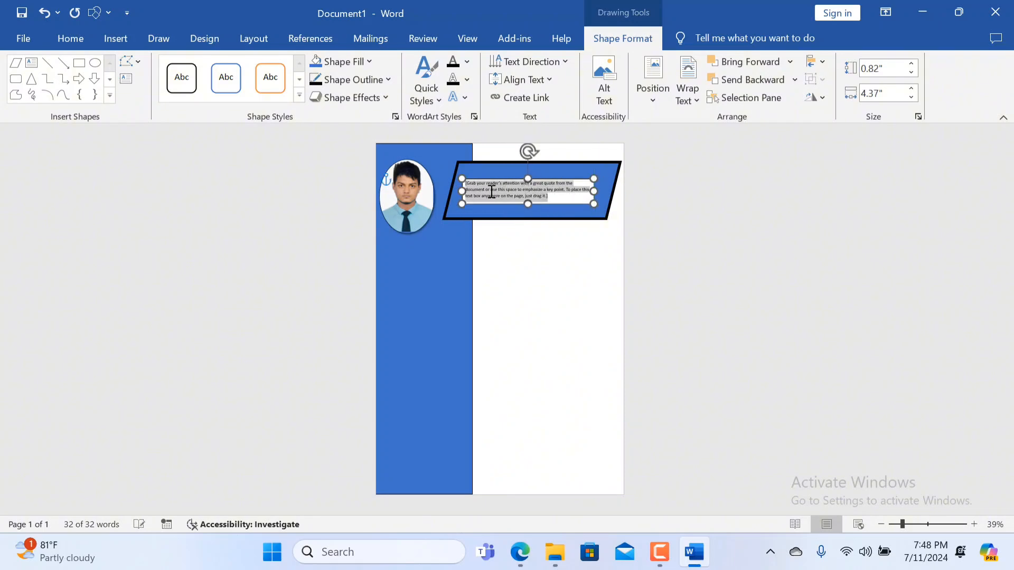
pyautogui.press('Delete')
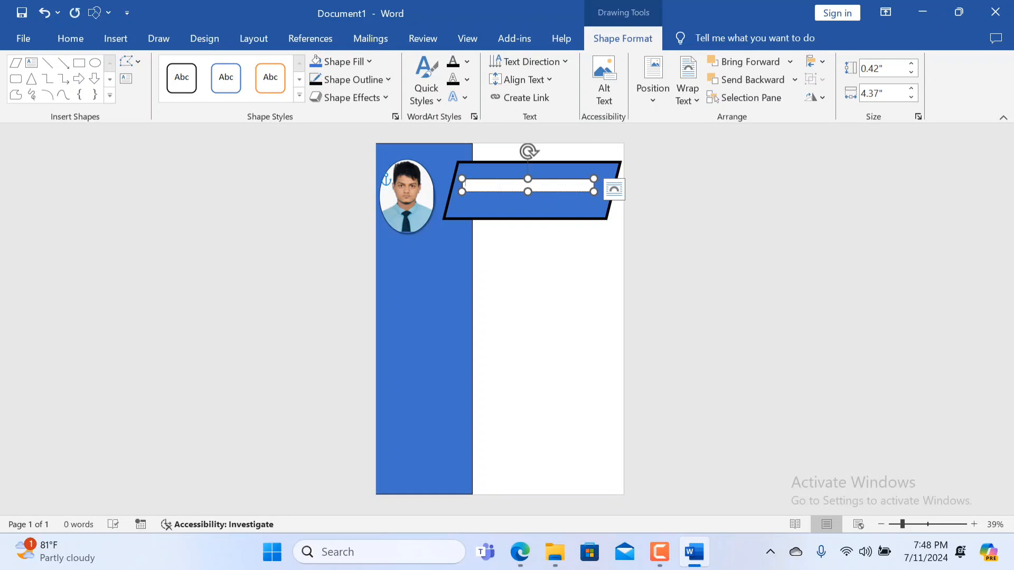
pyautogui.click(73, 38)
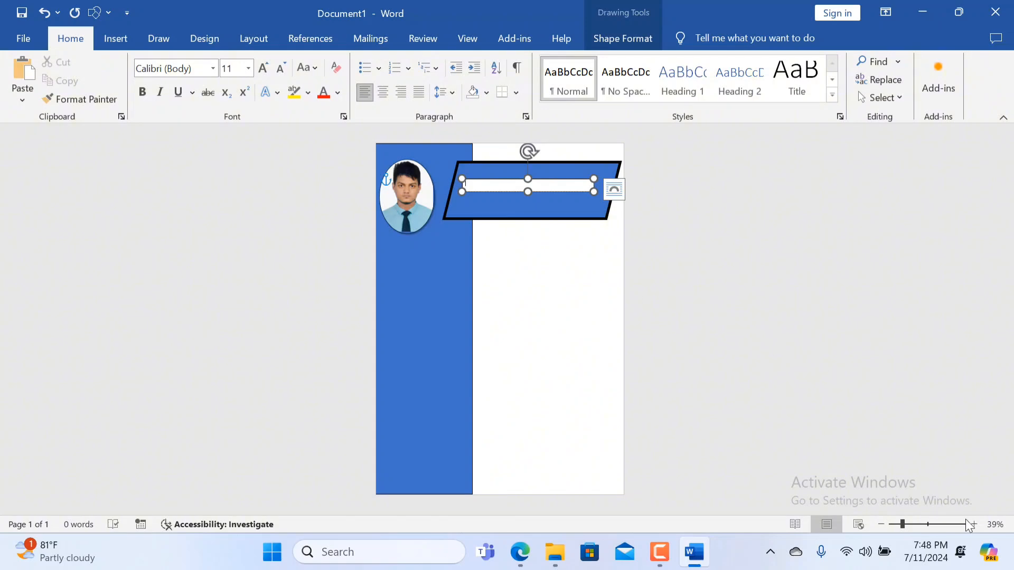
pyautogui.click(928, 525)
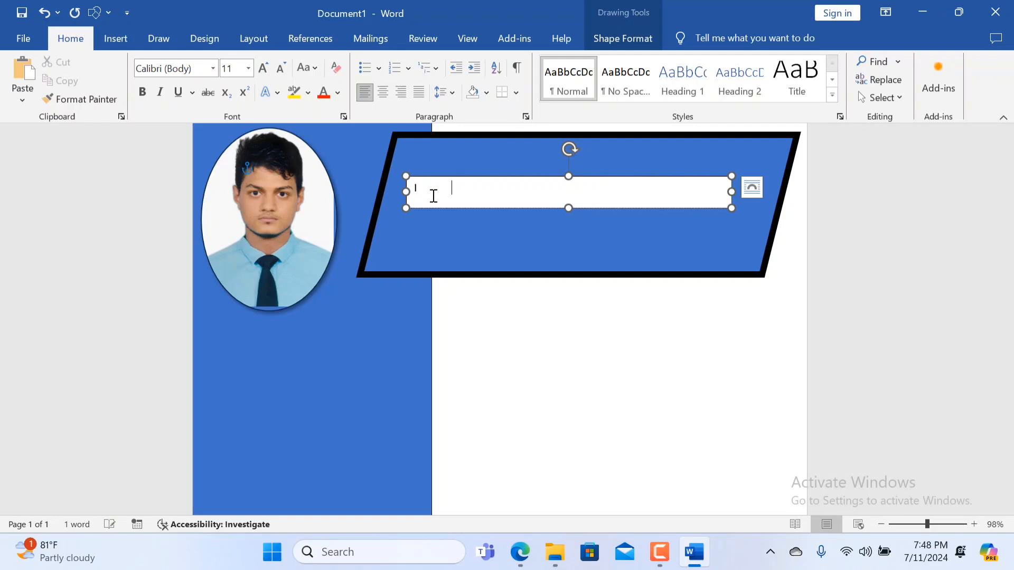
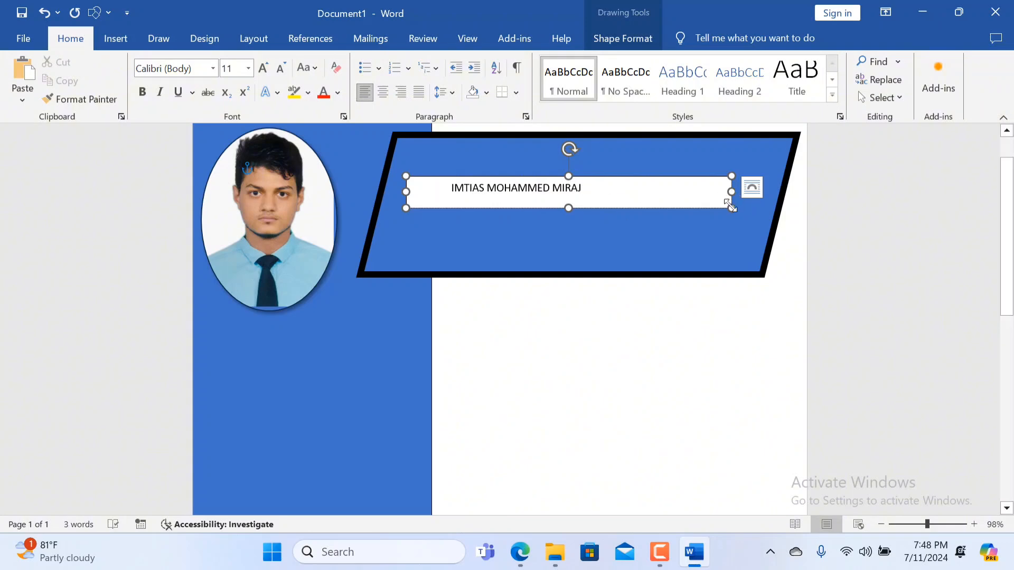
pyautogui.moveTo(732, 208); pyautogui.dragTo(660, 208)
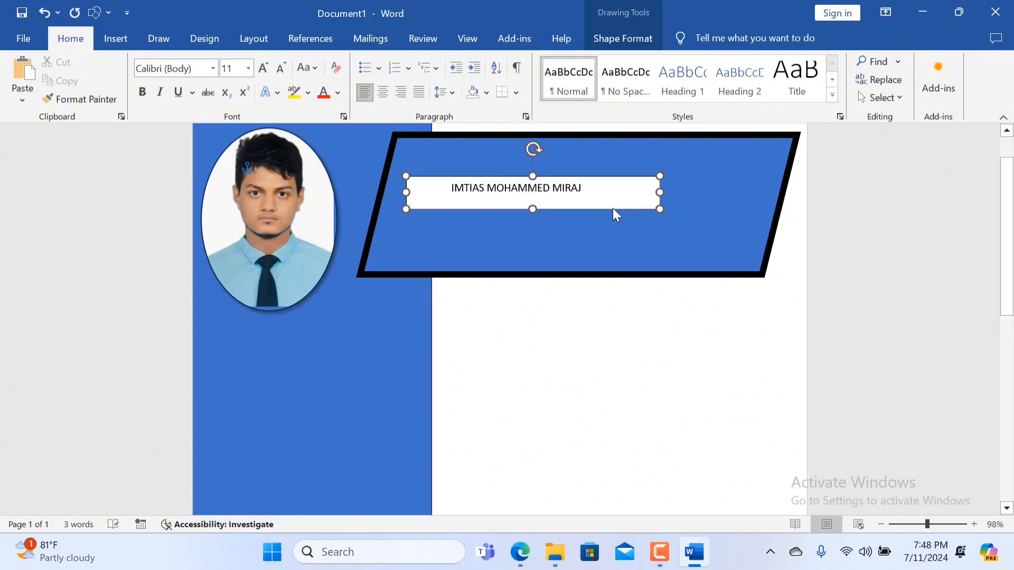
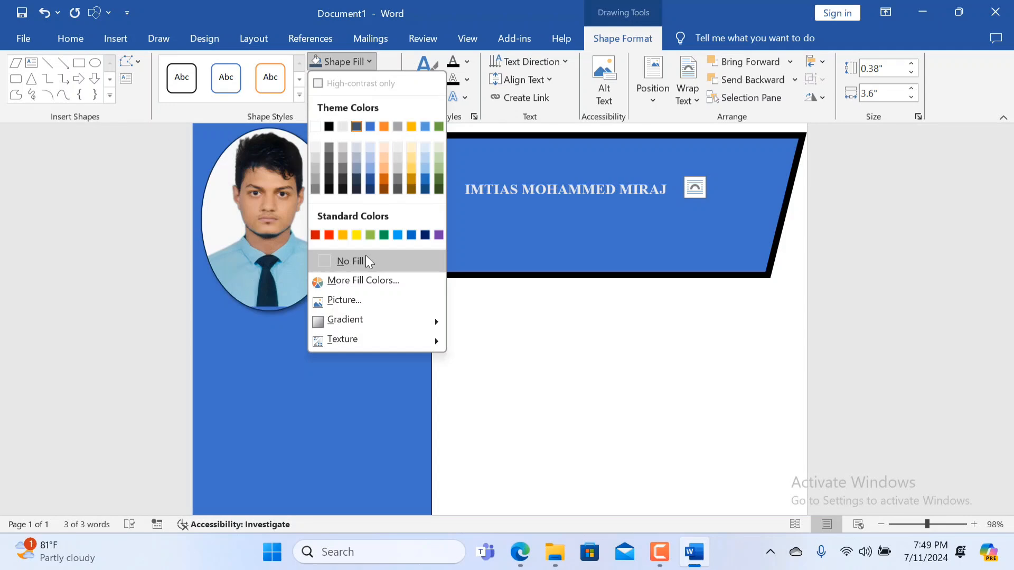
# Remove the fill from the text box holding the person's name on the parallelogram.
pyautogui.click(366, 261)
pyautogui.click(664, 267)
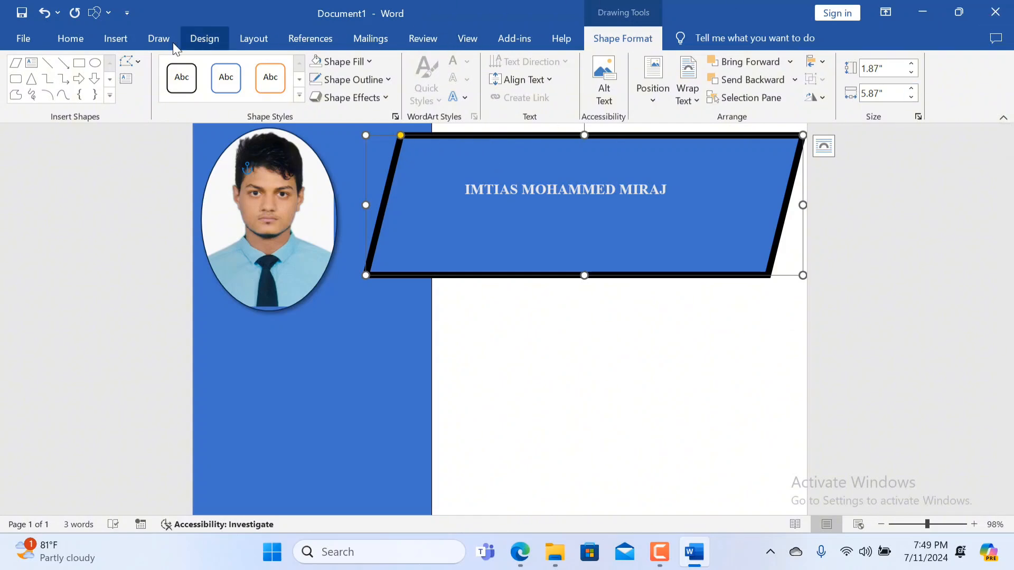
# Insert another preset text box on the parallelogram and widen it to about 3.99".
pyautogui.click(125, 42)
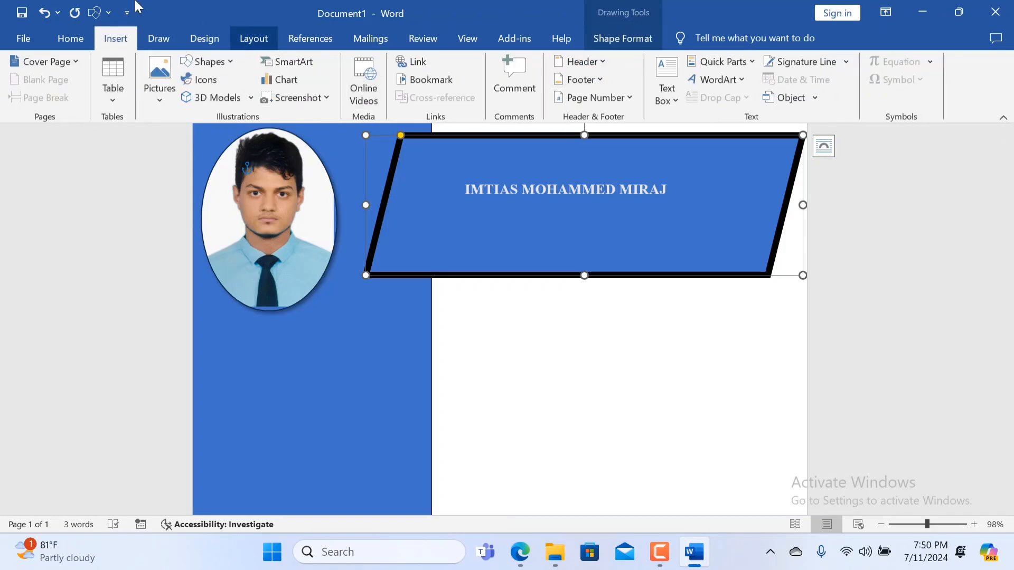
pyautogui.click(670, 80)
pyautogui.click(708, 182)
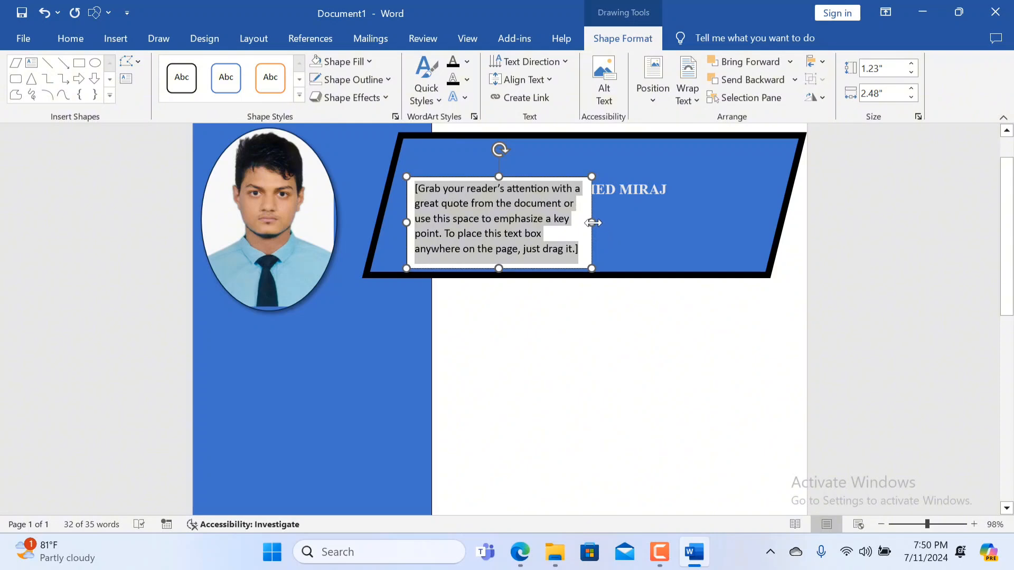
pyautogui.moveTo(595, 223); pyautogui.dragTo(705, 216)
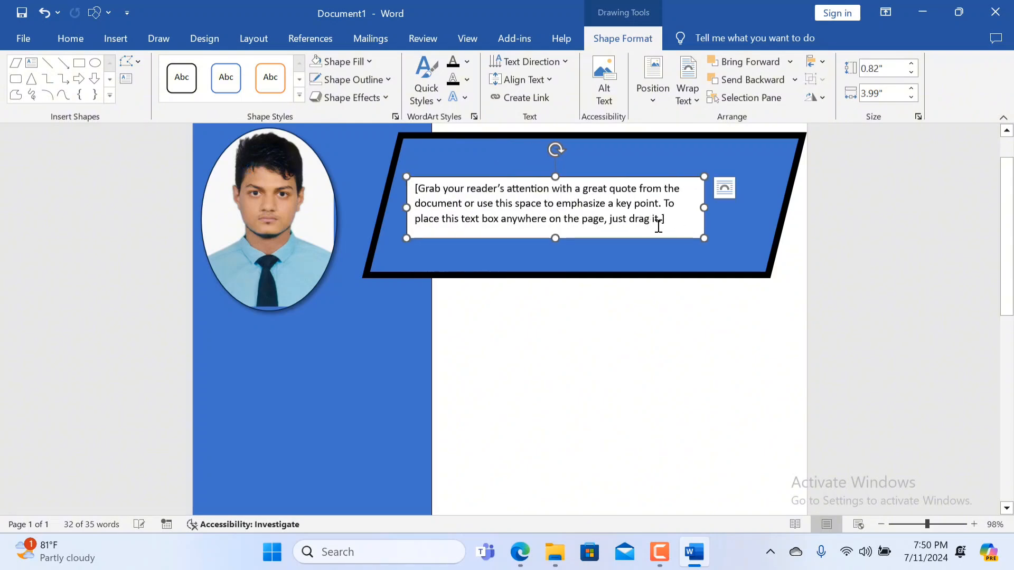
# Replace the new box's placeholder text with COMPUTER OPERATOR and shrink the box to about 0.39" high by 1.88" wide.
pyautogui.press('Delete')
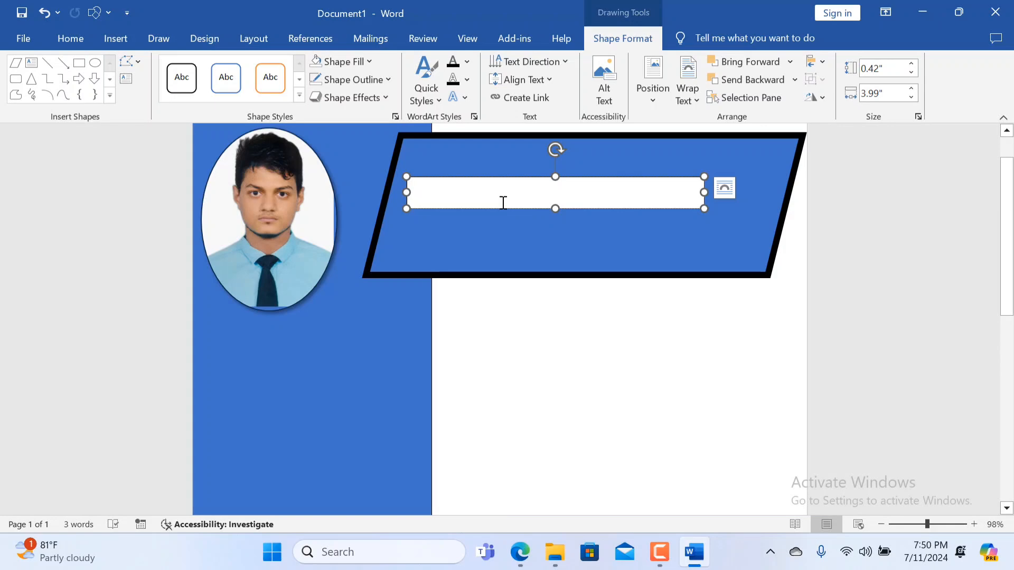
pyautogui.write('HALISHA')
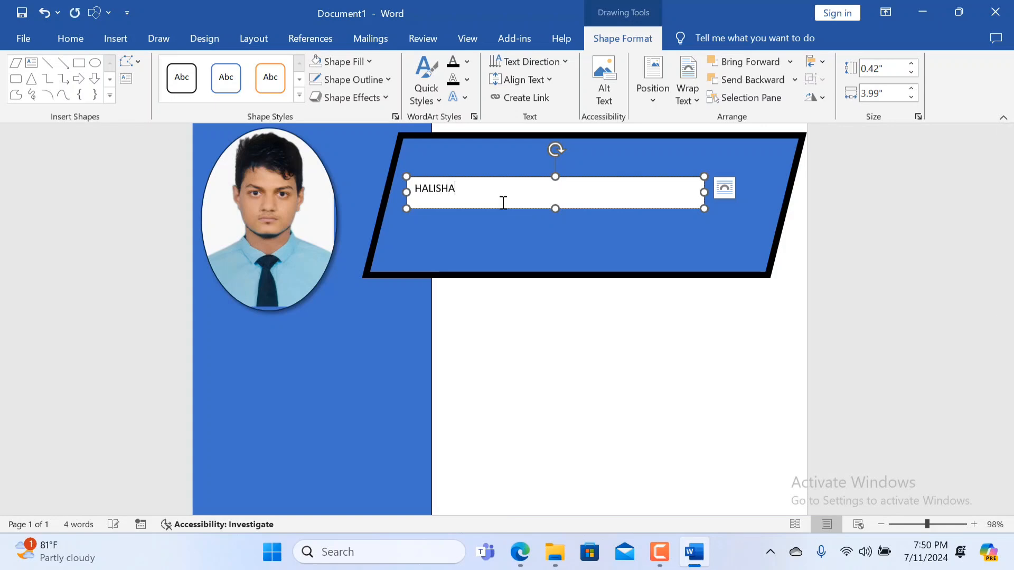
pyautogui.press('BackSpace')
pyautogui.press('BackSpace')
pyautogui.press('BackSpace')
pyautogui.press('BackSpace')
pyautogui.press('BackSpace')
pyautogui.press('BackSpace')
pyautogui.write('ERATOR')
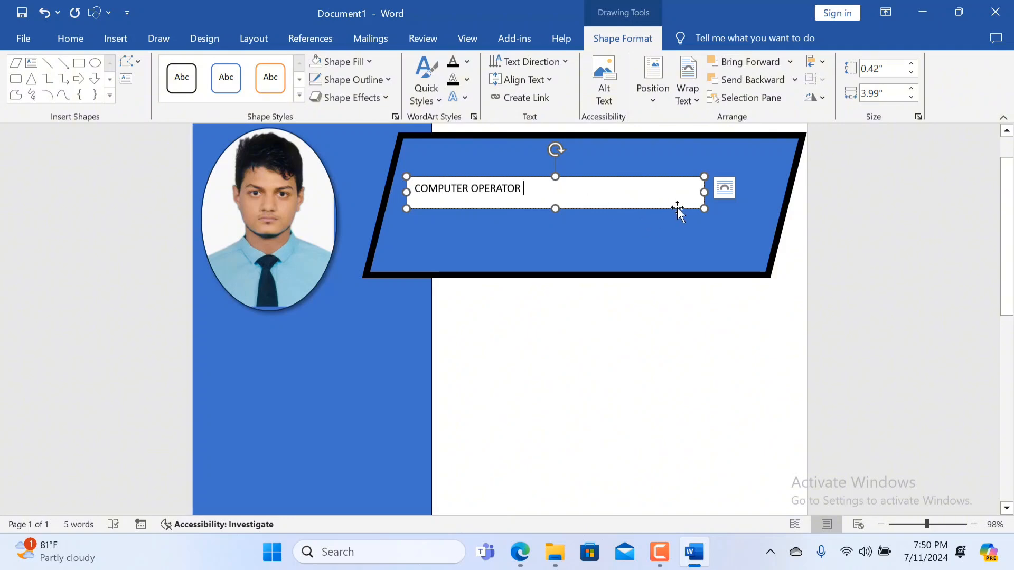
pyautogui.moveTo(708, 208); pyautogui.dragTo(546, 214)
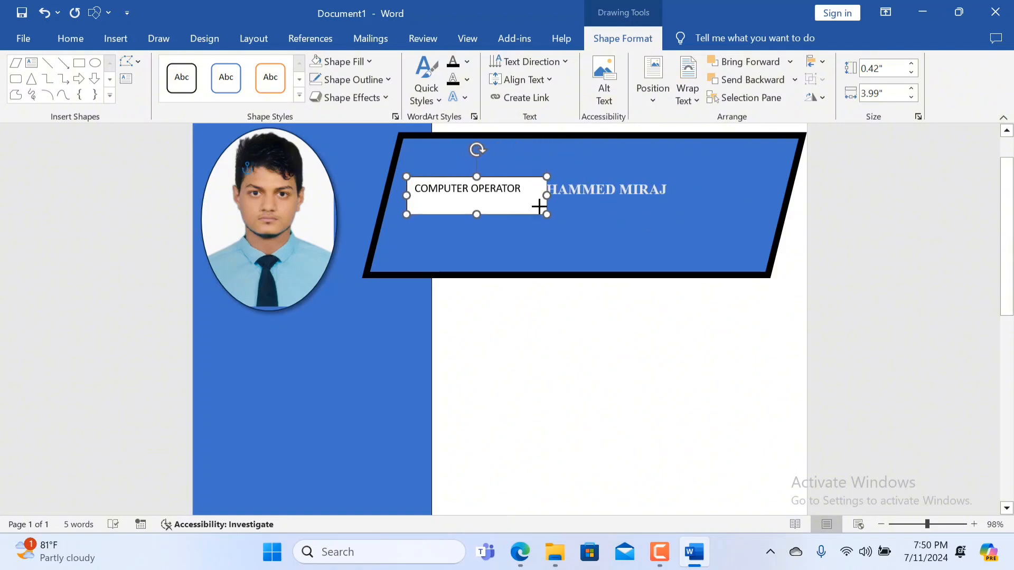
pyautogui.moveTo(480, 214); pyautogui.dragTo(474, 206)
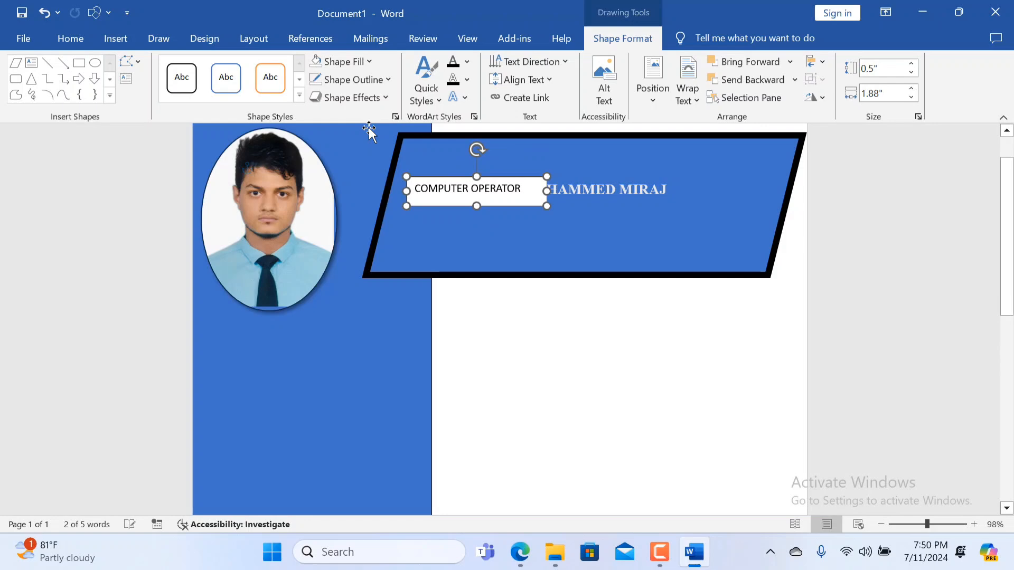
# Fill the COMPUTER OPERATOR text box with the theme blue matching the parallelogram and remove its outline.
pyautogui.click(371, 62)
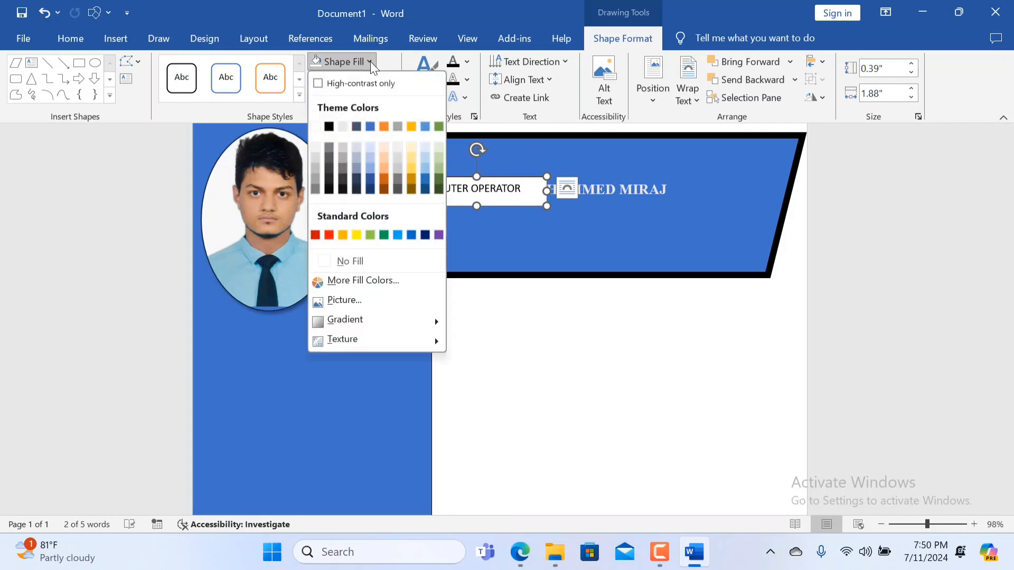
pyautogui.click(368, 130)
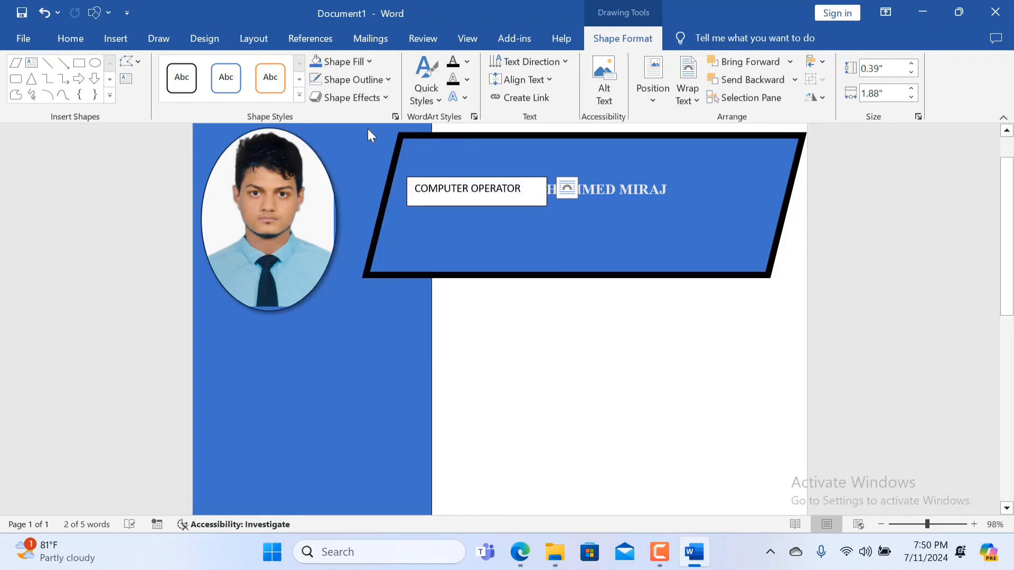
pyautogui.click(389, 80)
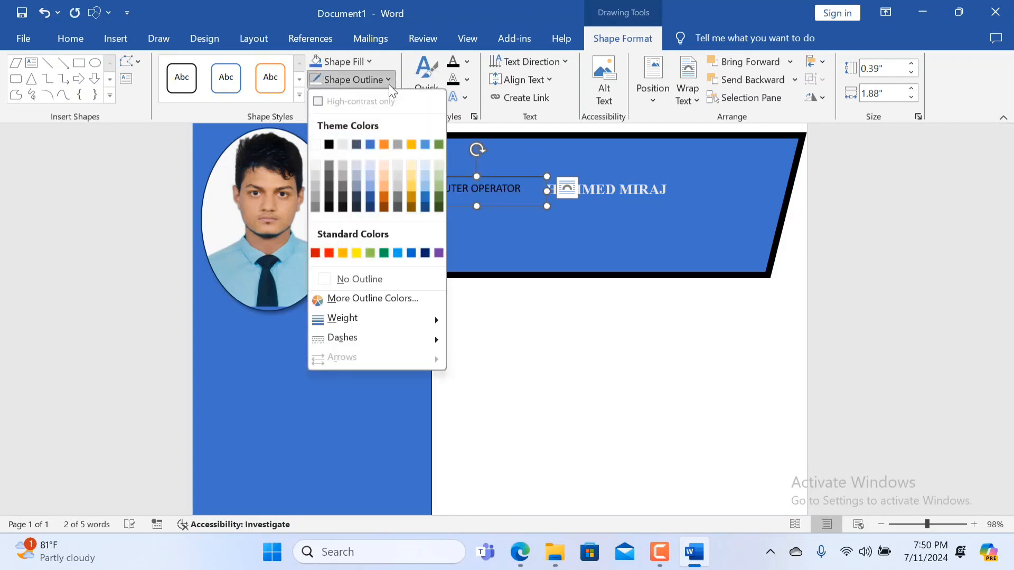
pyautogui.click(342, 281)
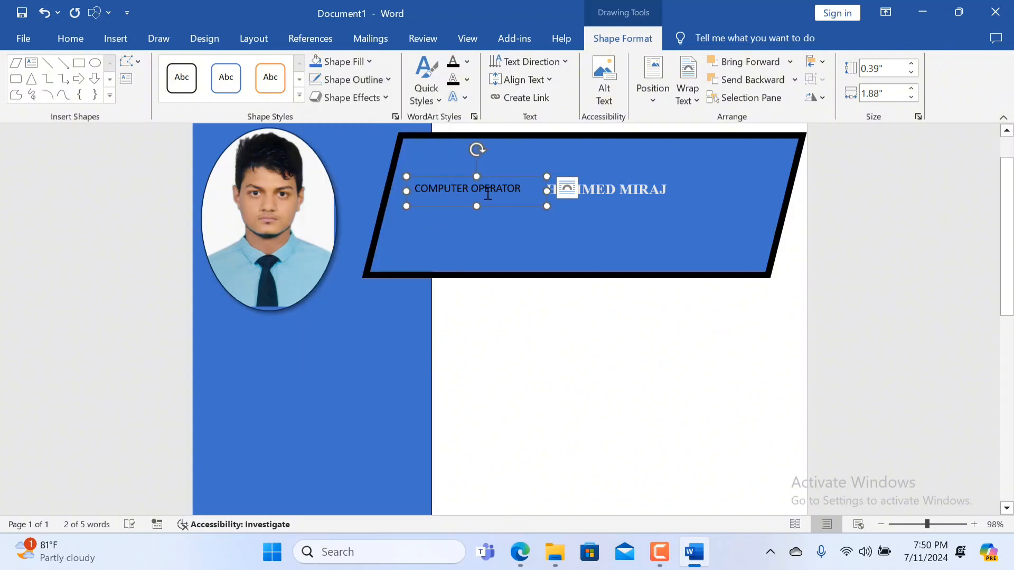
# Move the COMPUTER OPERATOR box directly below the name, roughly centred under it, and apply the no-outline setting again.
pyautogui.moveTo(464, 209); pyautogui.dragTo(558, 238)
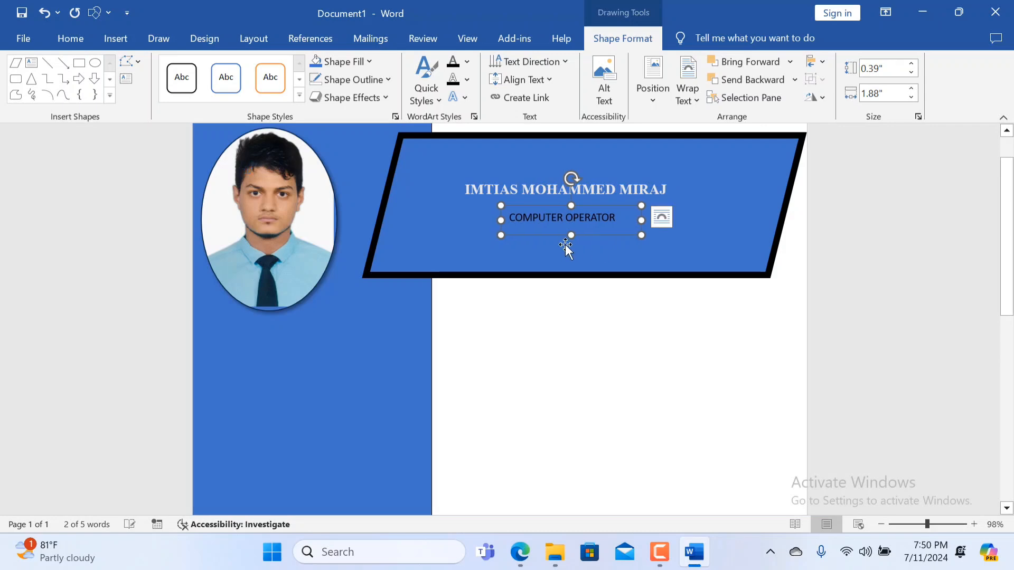
pyautogui.click(392, 82)
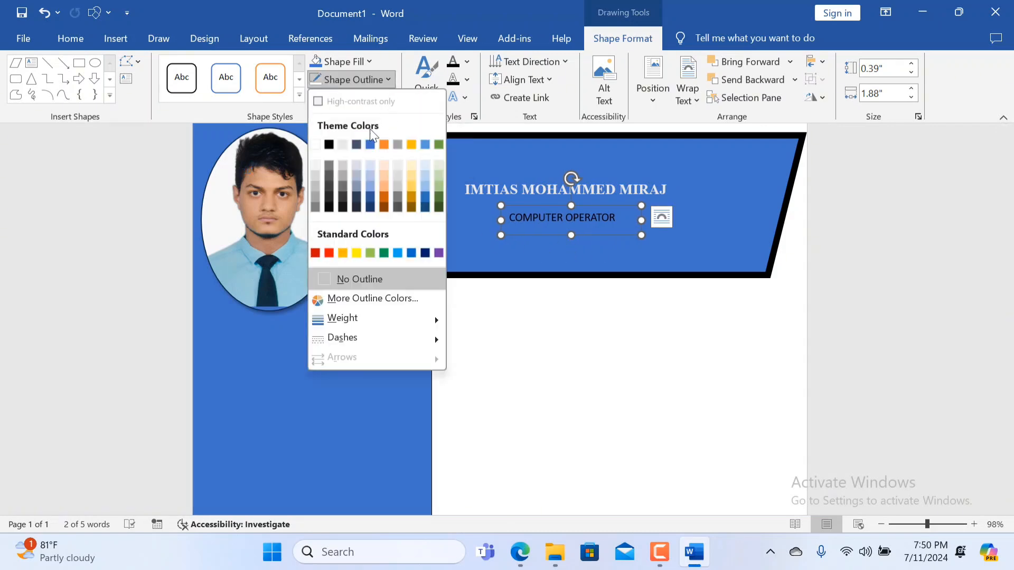
pyautogui.click(367, 280)
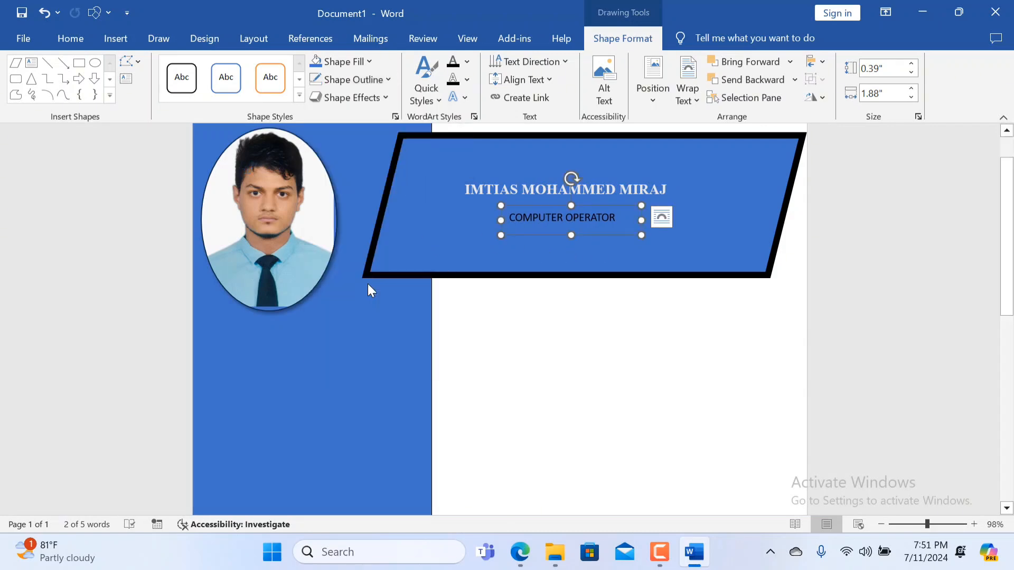
# Format the COMPUTER OPERATOR text in Times New Roman at 11 pt with a white font colour.
pyautogui.click(118, 46)
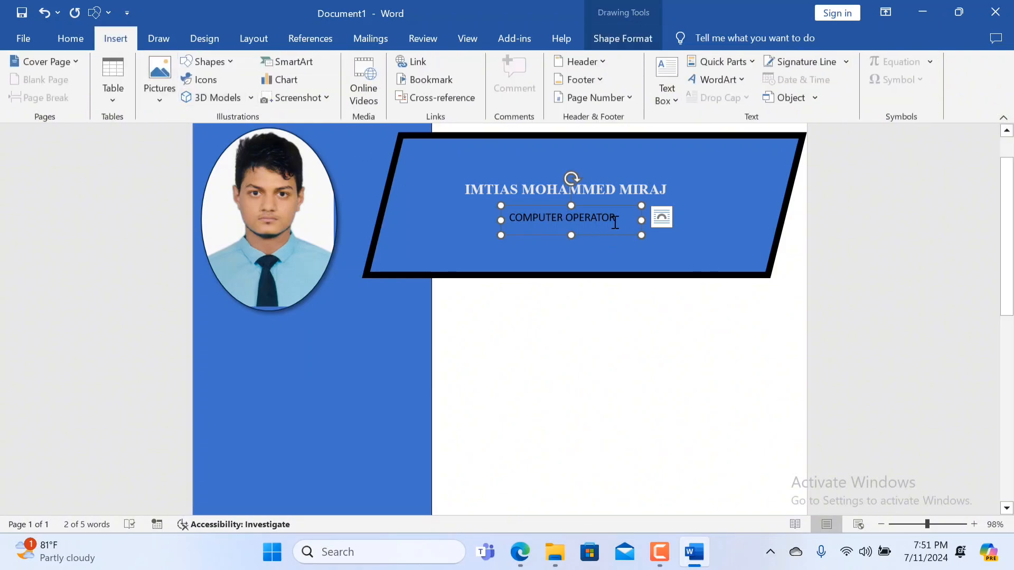
pyautogui.moveTo(619, 219); pyautogui.dragTo(508, 219)
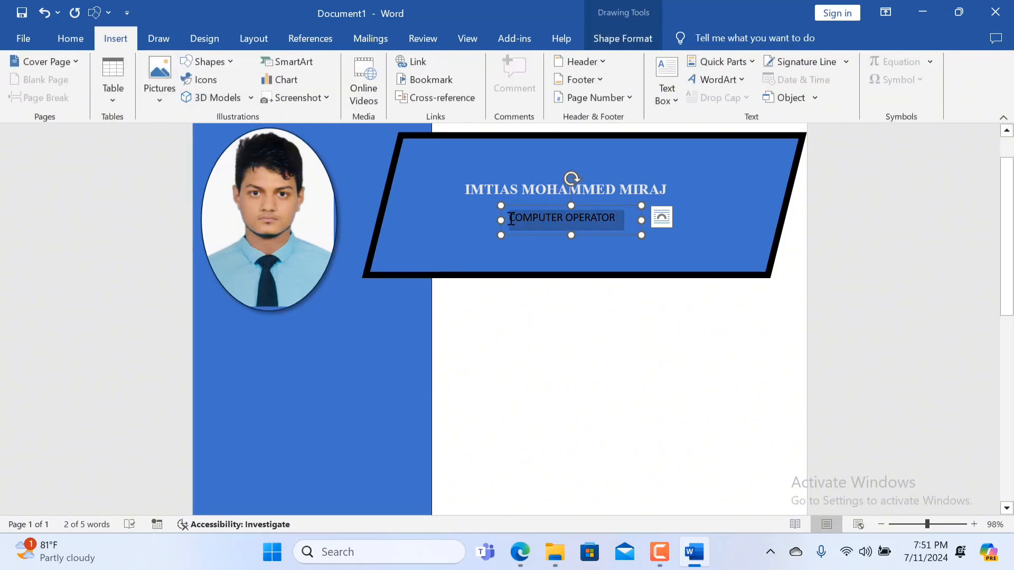
pyautogui.click(75, 38)
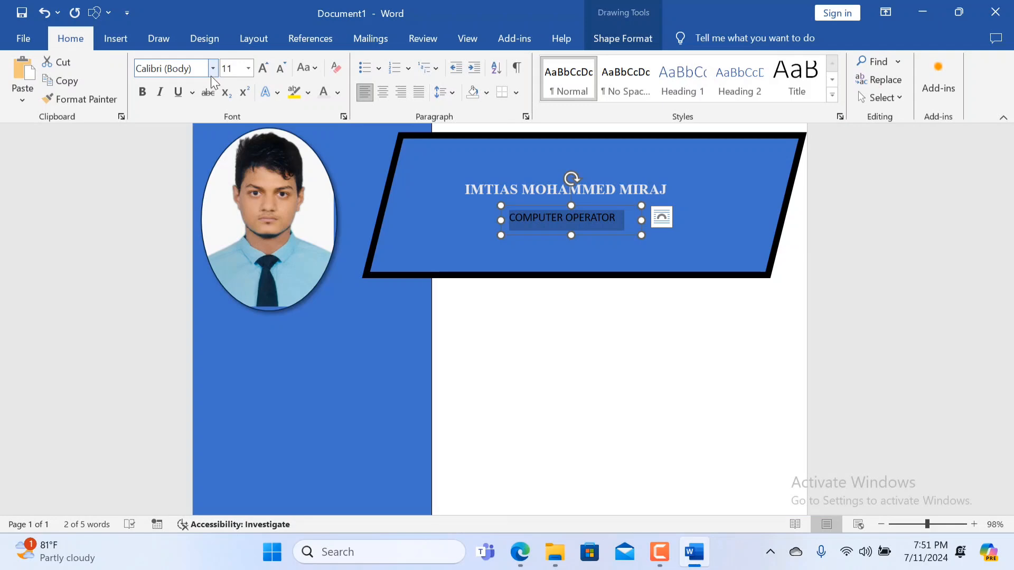
pyautogui.click(212, 70)
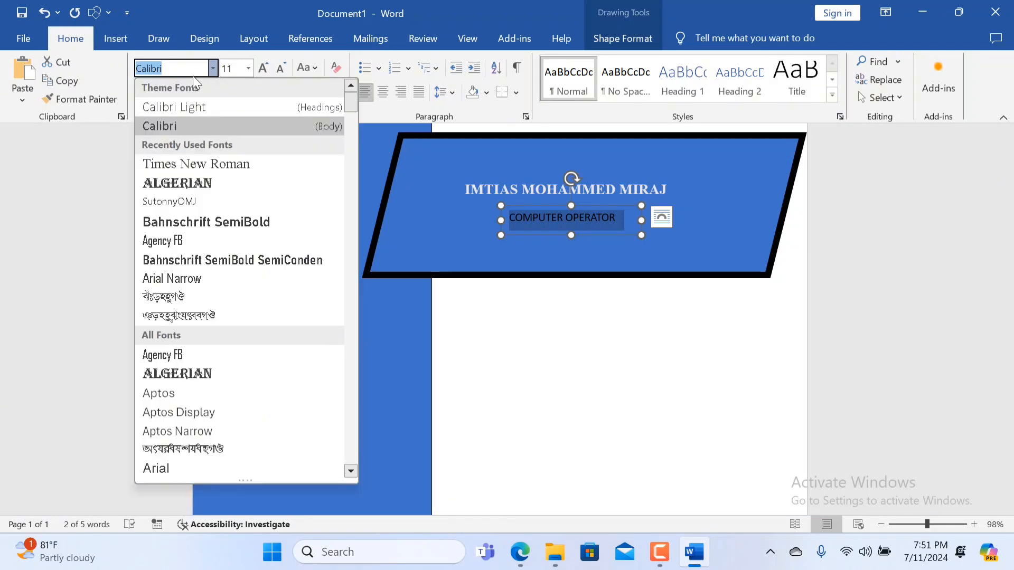
pyautogui.click(214, 164)
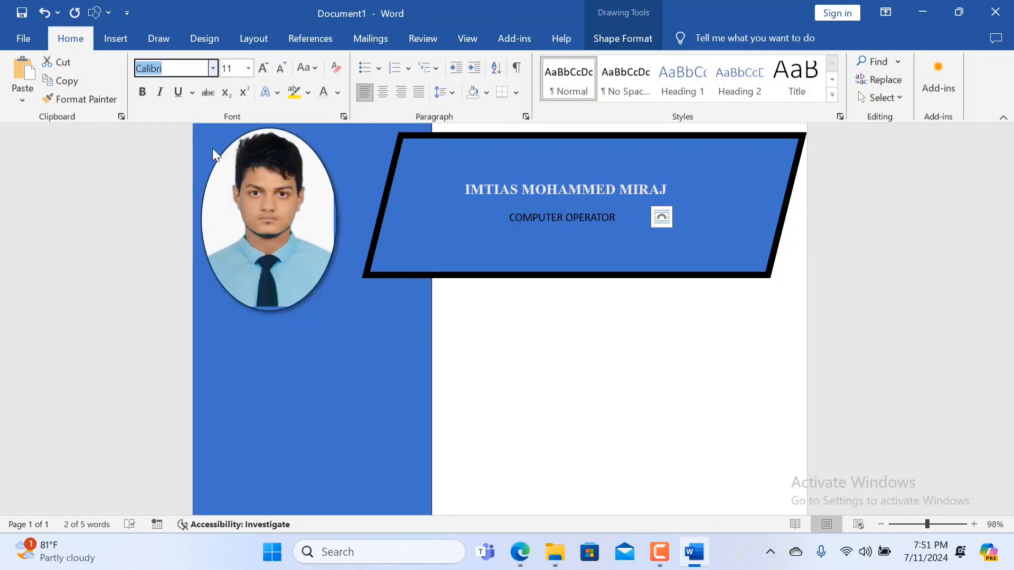
pyautogui.click(264, 68)
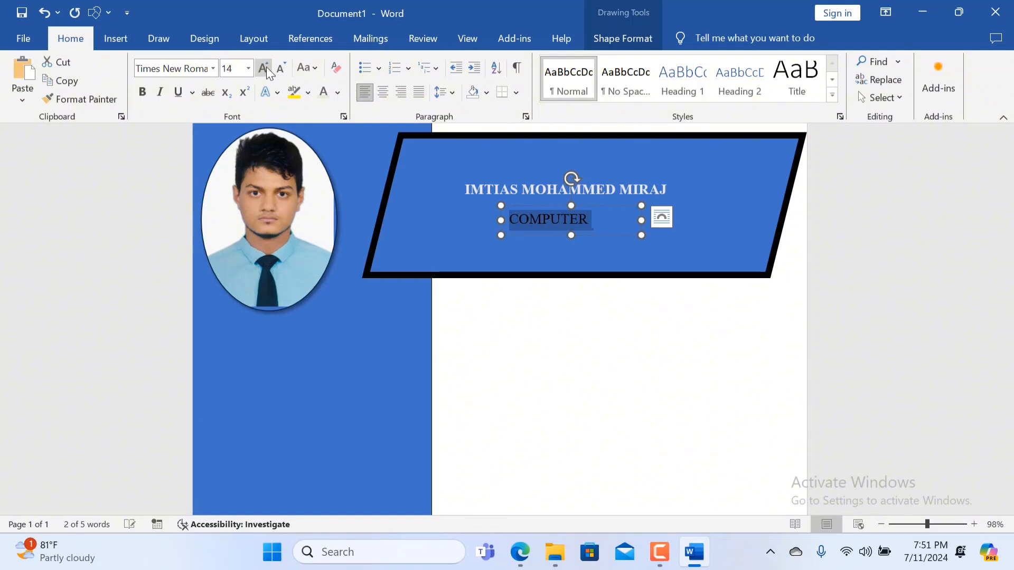
pyautogui.click(281, 68)
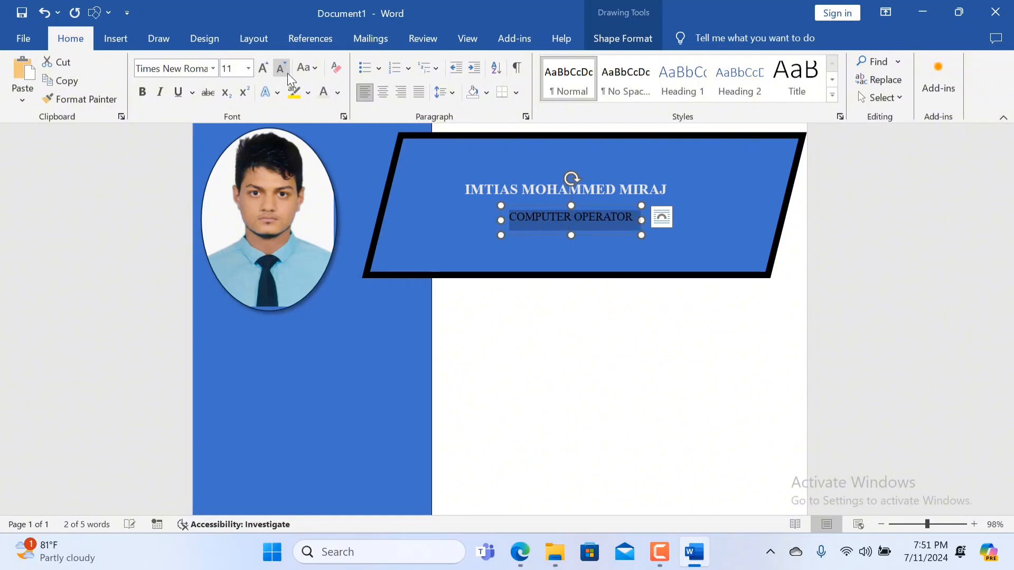
pyautogui.click(327, 93)
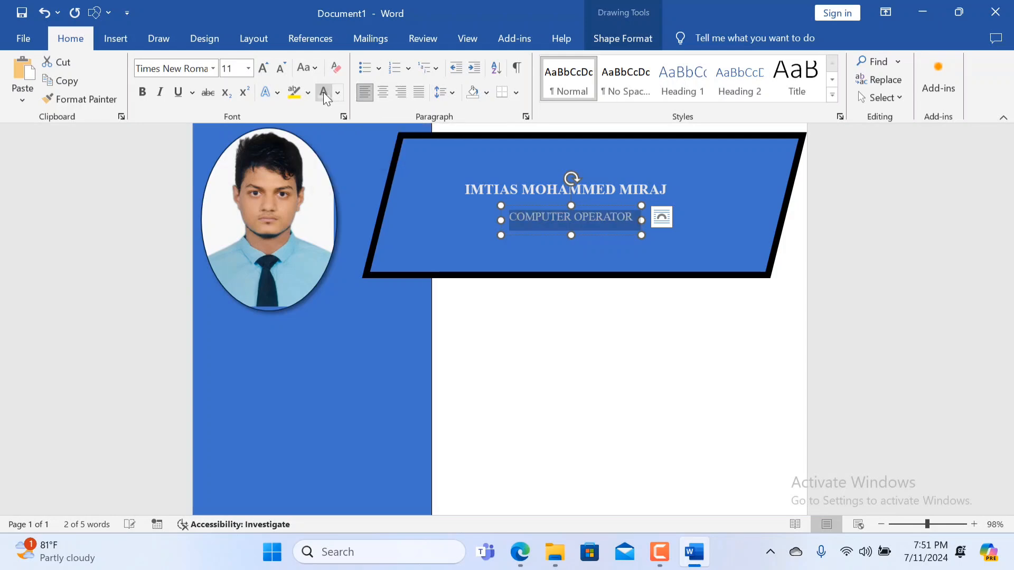
pyautogui.click(263, 67)
pyautogui.click(281, 67)
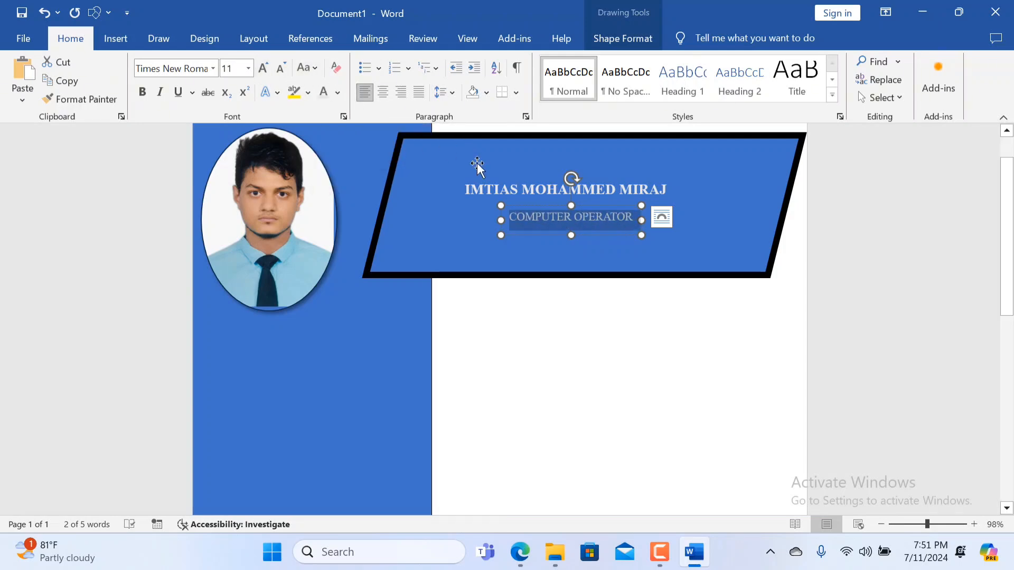
# Widen the COMPUTER OPERATOR box on both sides to span the name above, and add extra space before and between its words.
pyautogui.moveTo(501, 206); pyautogui.dragTo(463, 203)
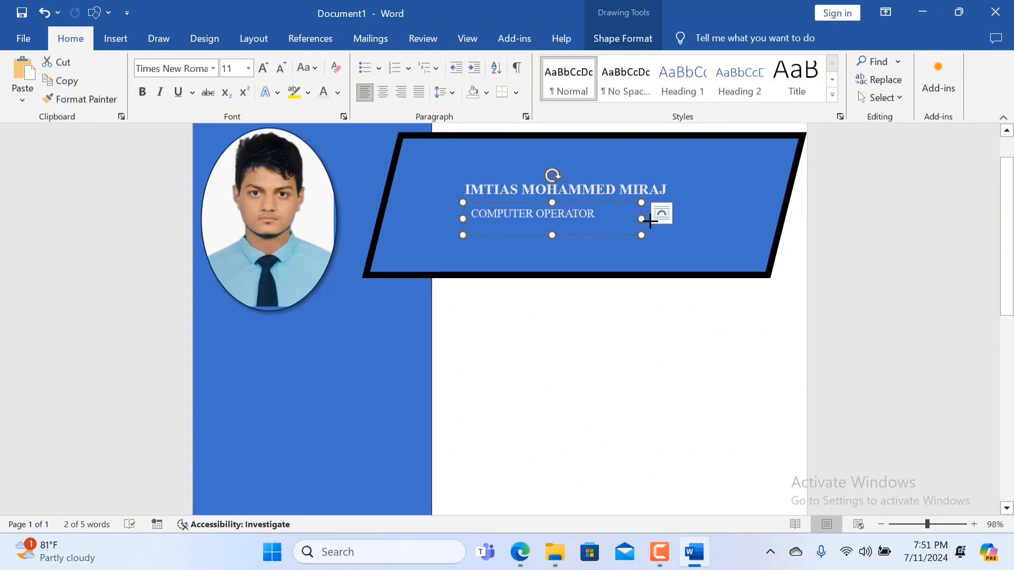
pyautogui.moveTo(643, 219); pyautogui.dragTo(667, 220)
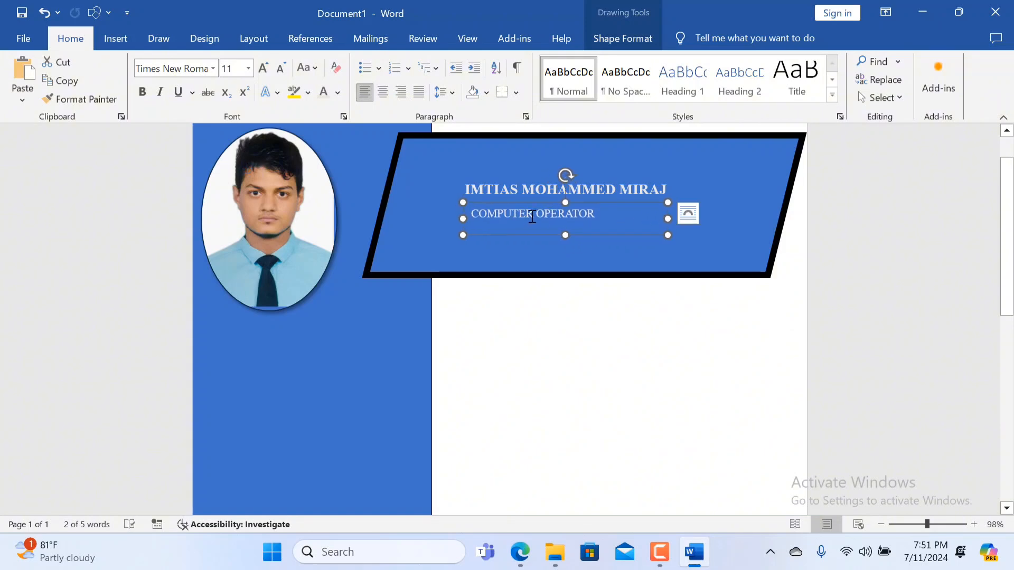
pyautogui.click(533, 217)
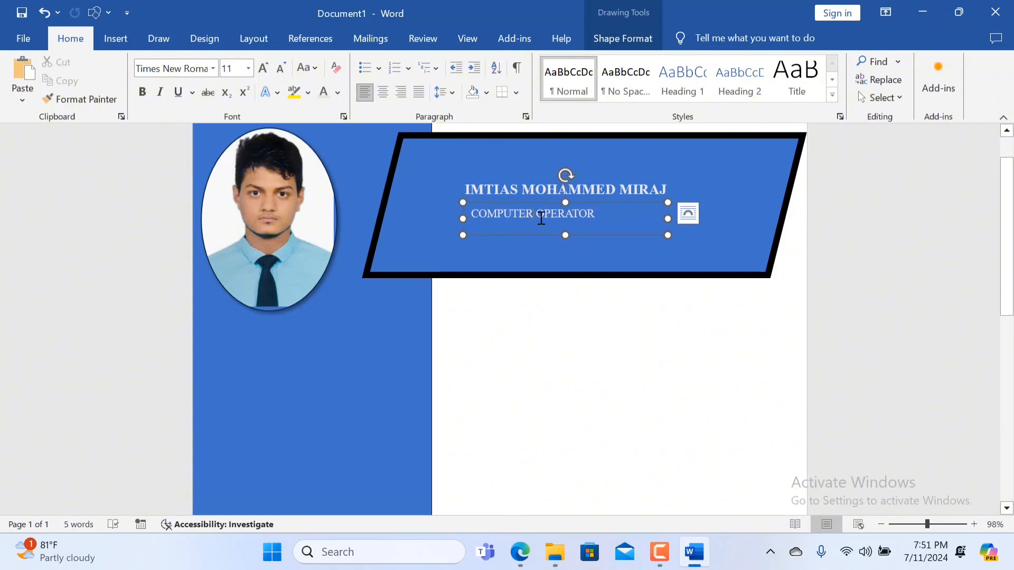
pyautogui.click(474, 217)
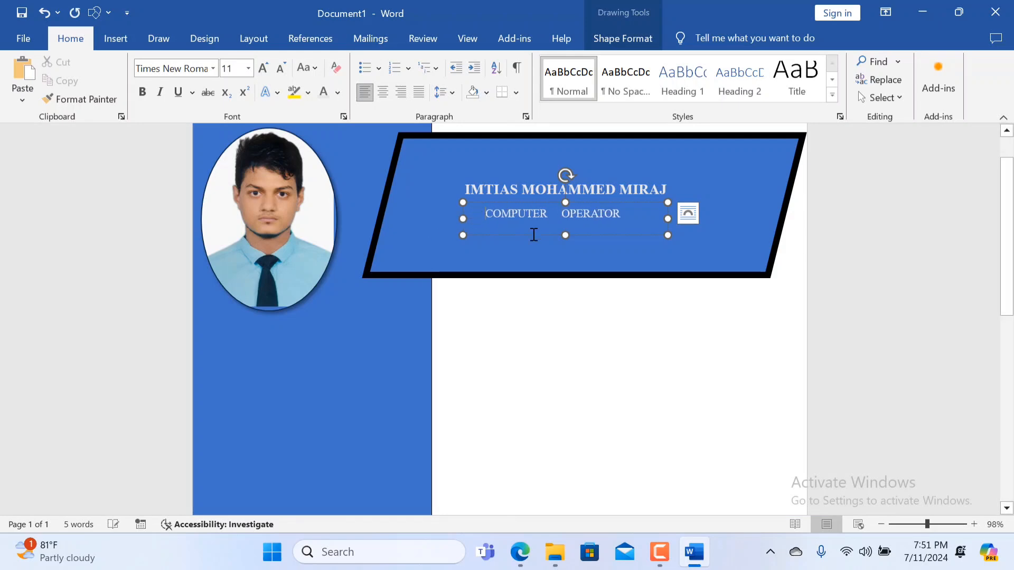
# Narrow the job title's box very slightly and centre the text within it.
pyautogui.moveTo(668, 235); pyautogui.dragTo(665, 236)
pyautogui.click(383, 92)
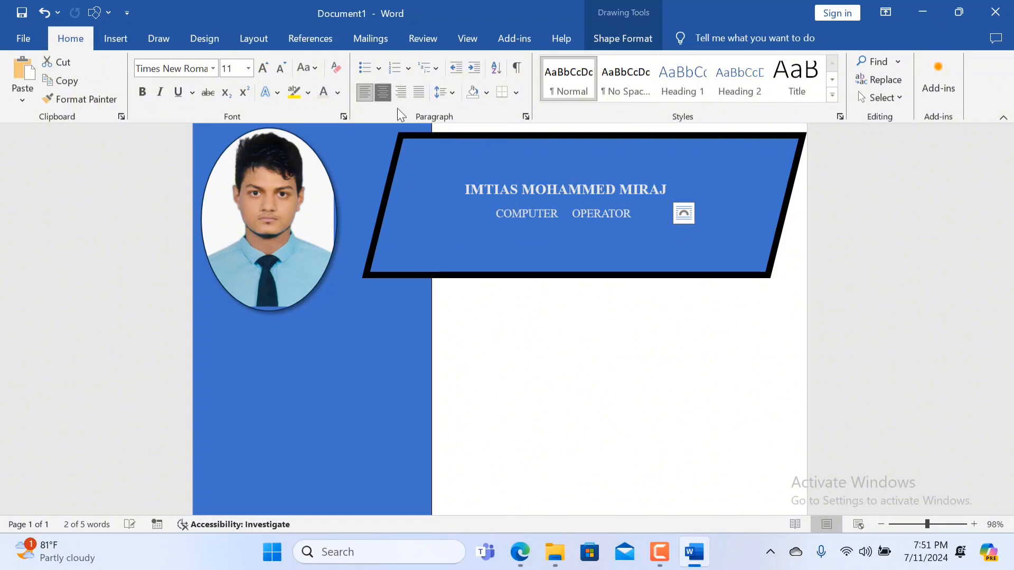
pyautogui.click(550, 259)
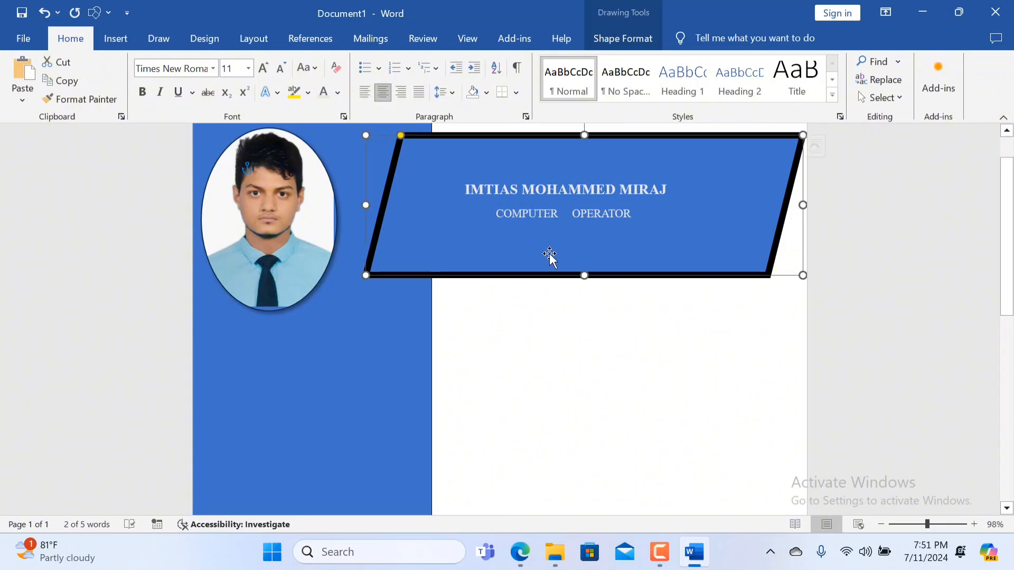
# Delete backwards from the gap before OPERATOR to close the extra spacing, leaving the line as COMPUTE OPERATOR.
pyautogui.click(569, 213)
pyautogui.press('BackSpace')
pyautogui.press('BackSpace')
pyautogui.press('BackSpace')
pyautogui.press('BackSpace')
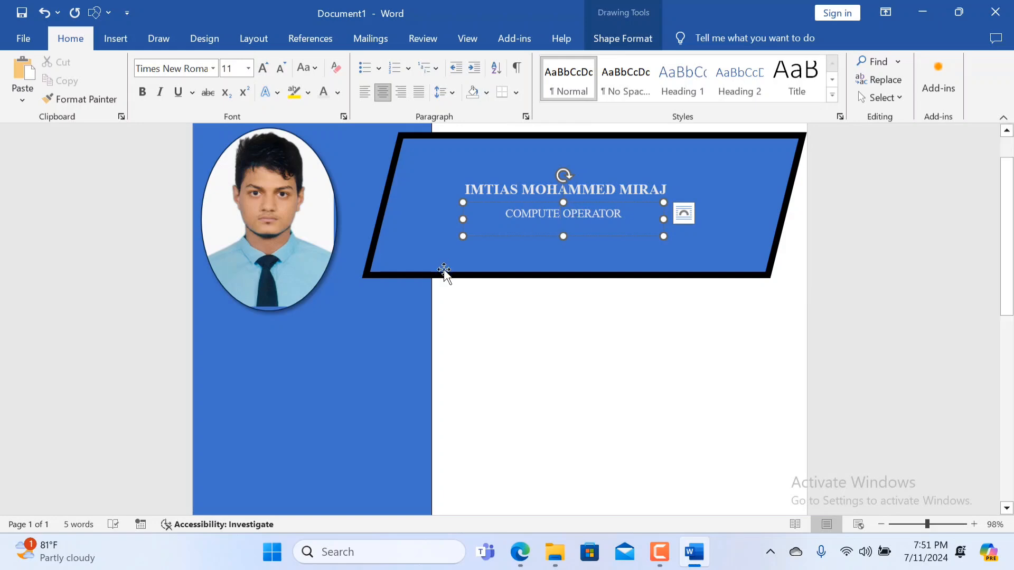
# Make the whole COMPUTE OPERATOR line bold and deselect its text box.
pyautogui.moveTo(633, 218); pyautogui.dragTo(468, 222)
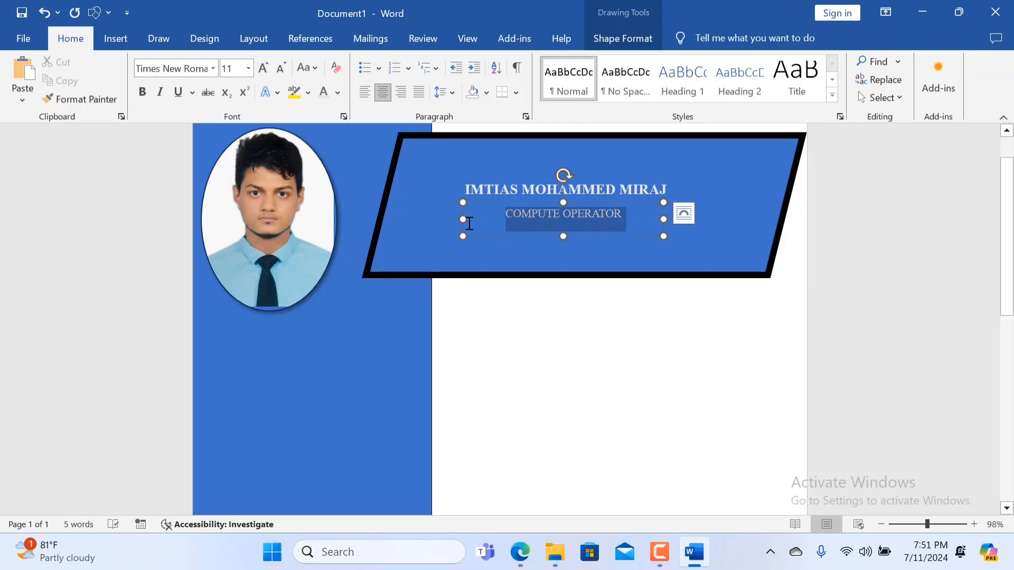
pyautogui.click(143, 92)
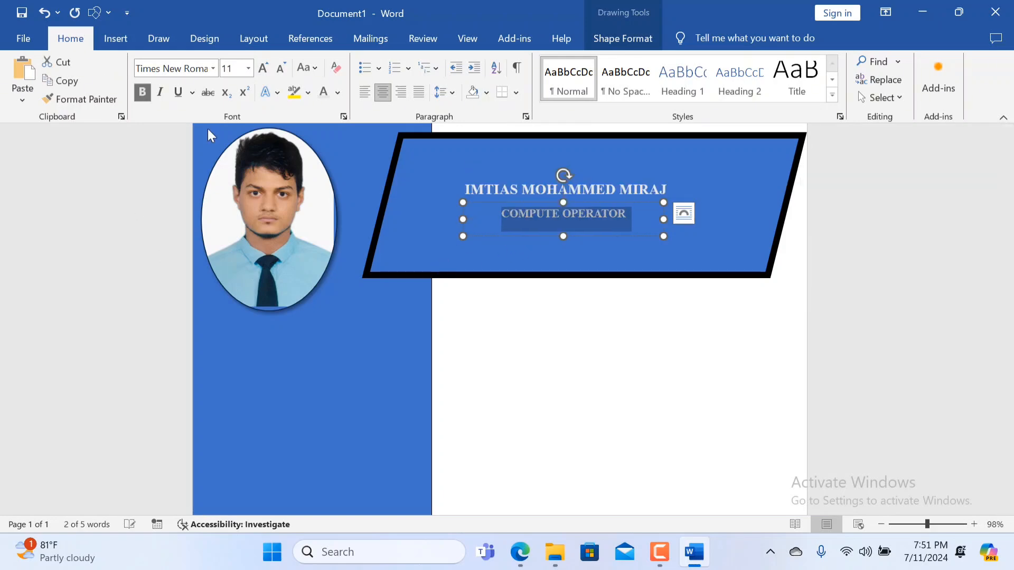
pyautogui.click(607, 466)
pyautogui.scroll(-3, 486, 273)
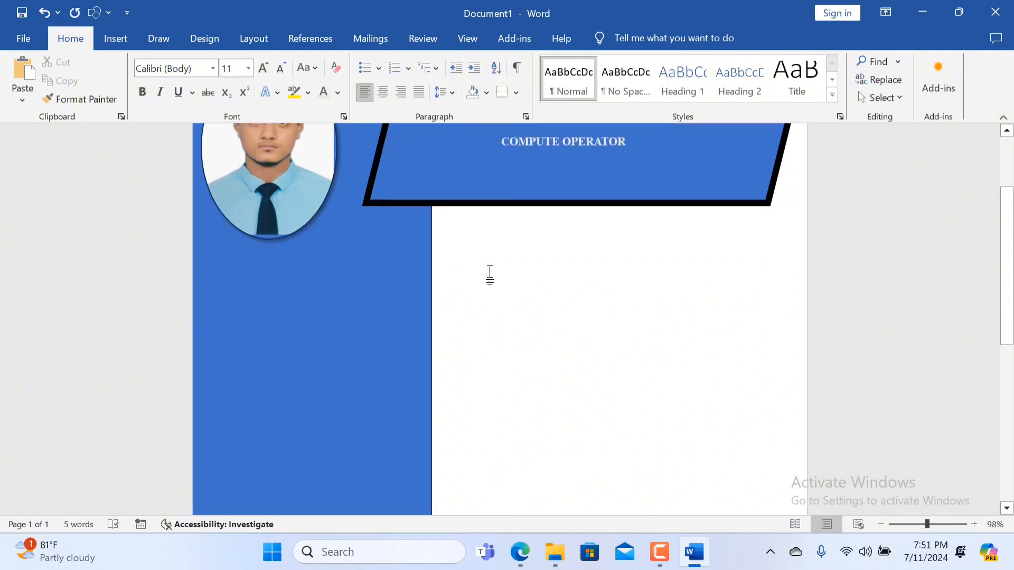
# Move the parallelogram header up so it sits closer to the page's upper edge.
pyautogui.scroll(5, 496, 275)
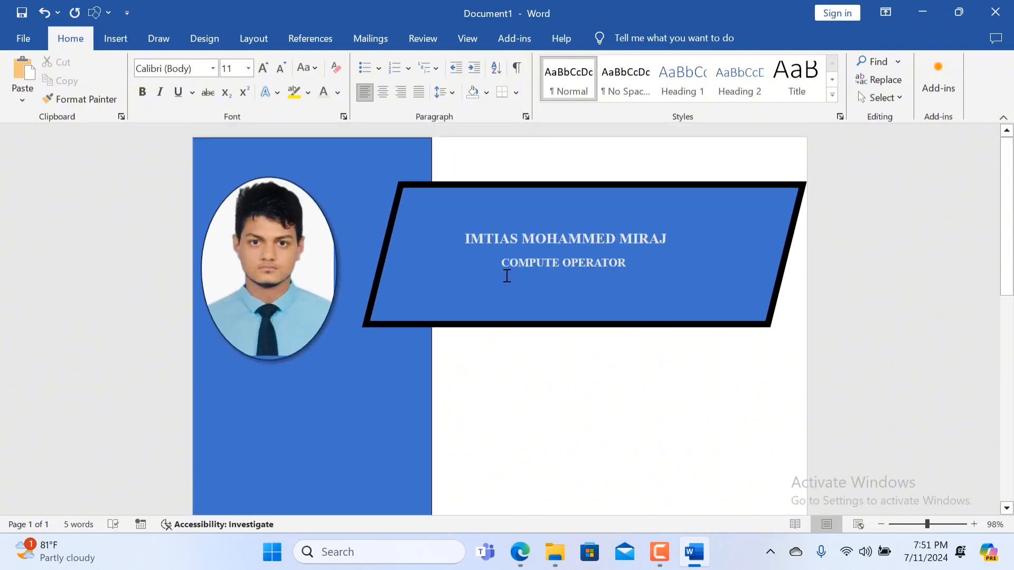
pyautogui.click(621, 211)
pyautogui.moveTo(622, 207); pyautogui.dragTo(622, 192)
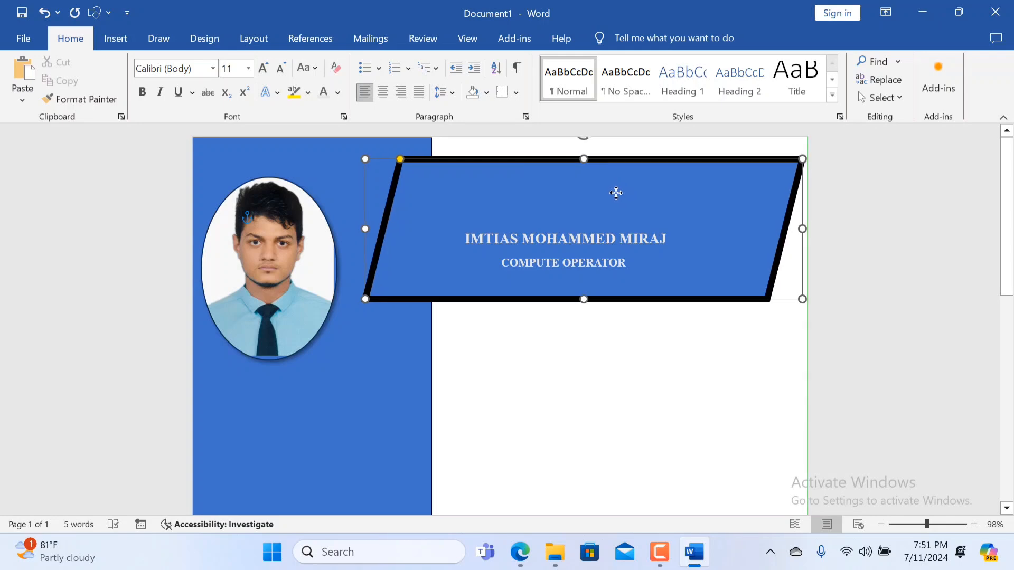
# Move the name's text box up and slightly to the right inside the header, and centre the name within it.
pyautogui.click(581, 238)
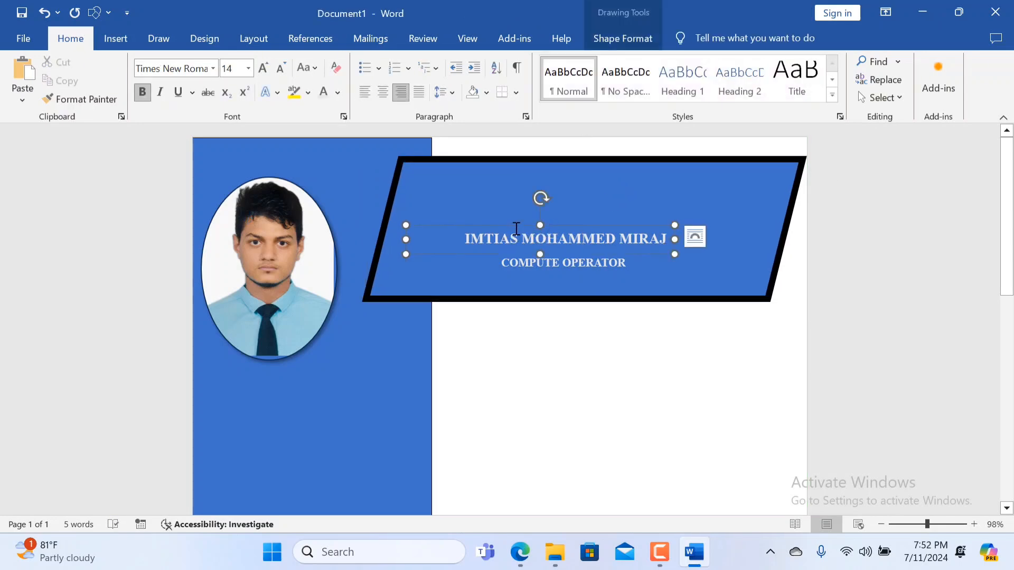
pyautogui.moveTo(516, 226); pyautogui.dragTo(539, 194)
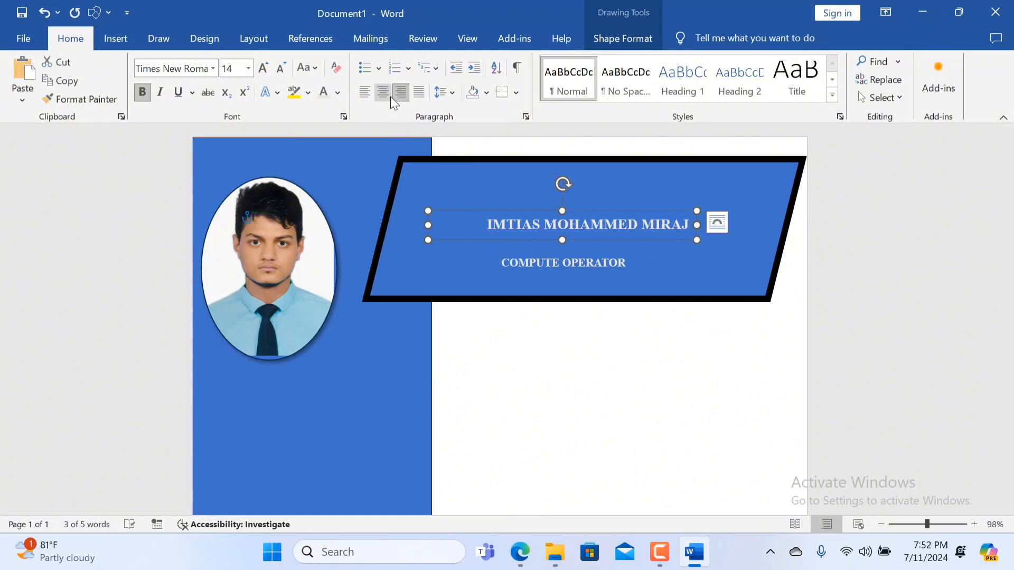
pyautogui.click(384, 93)
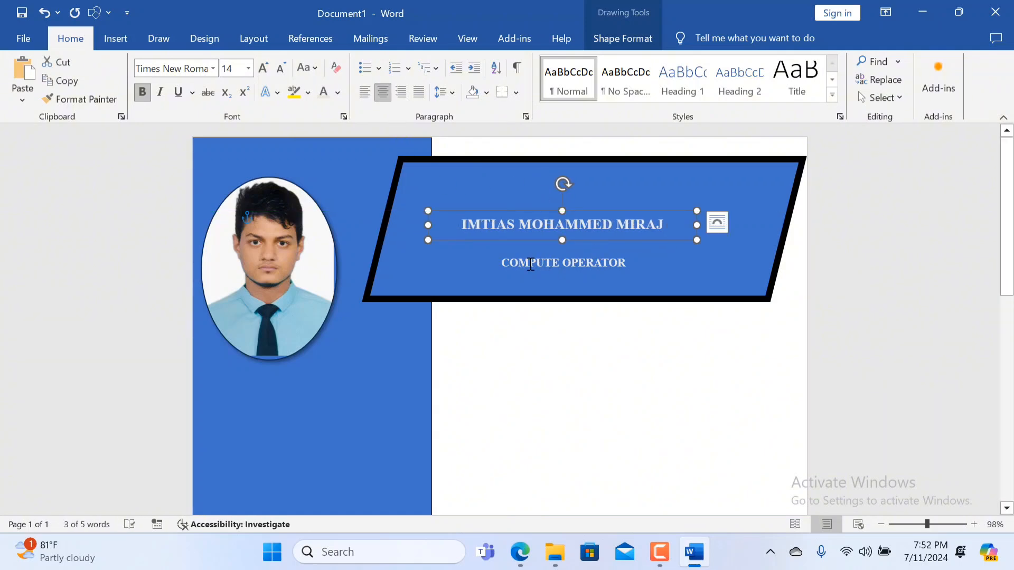
# Move the COMPUTE OPERATOR text box up so it sits close beneath the name, and deselect it.
pyautogui.click(502, 262)
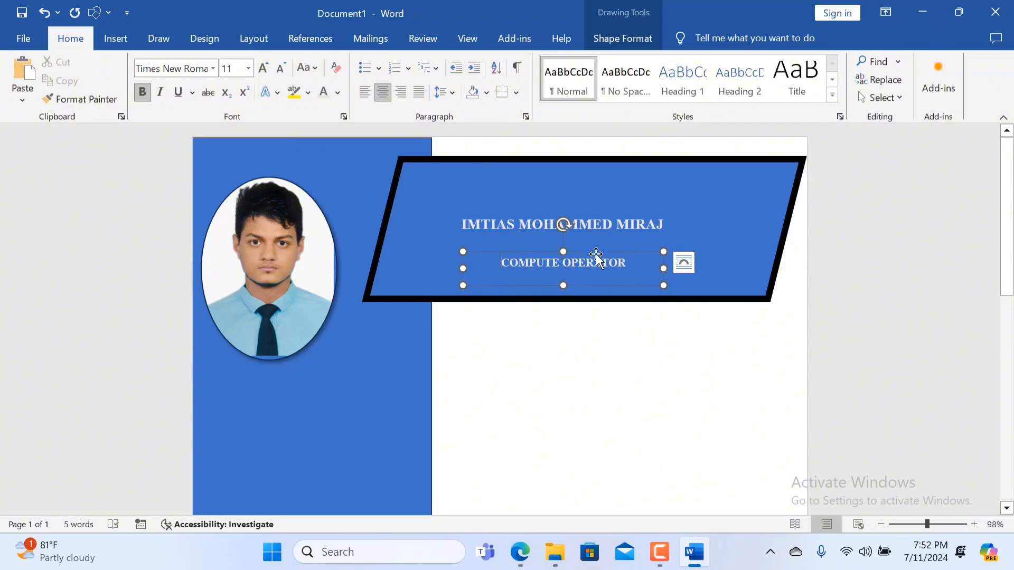
pyautogui.moveTo(596, 256); pyautogui.dragTo(594, 242)
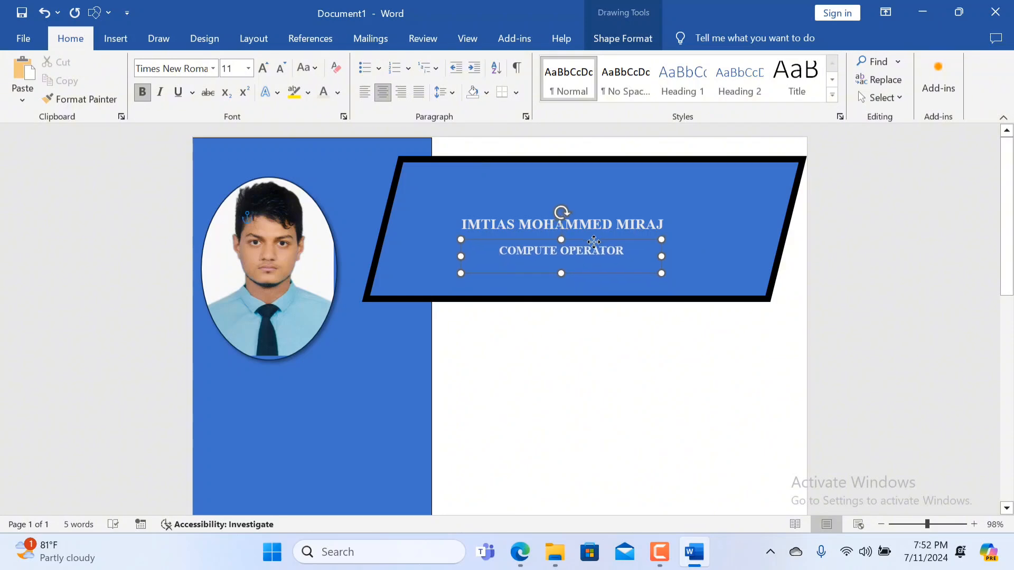
pyautogui.click(630, 317)
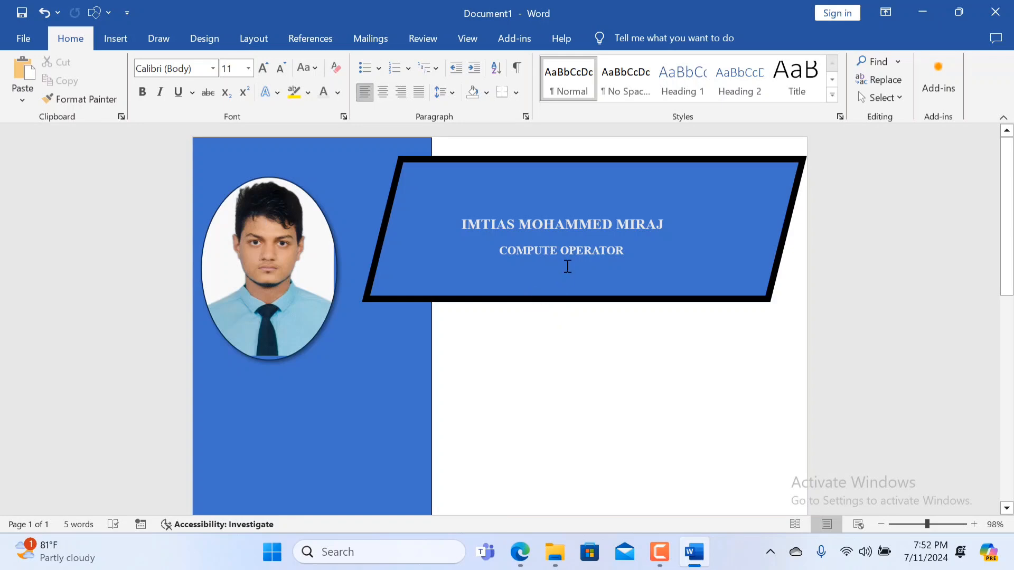
# Insert a Simple Text Box over the header, resize it to about 4.15 inches wide and delete its placeholder text.
pyautogui.click(511, 278)
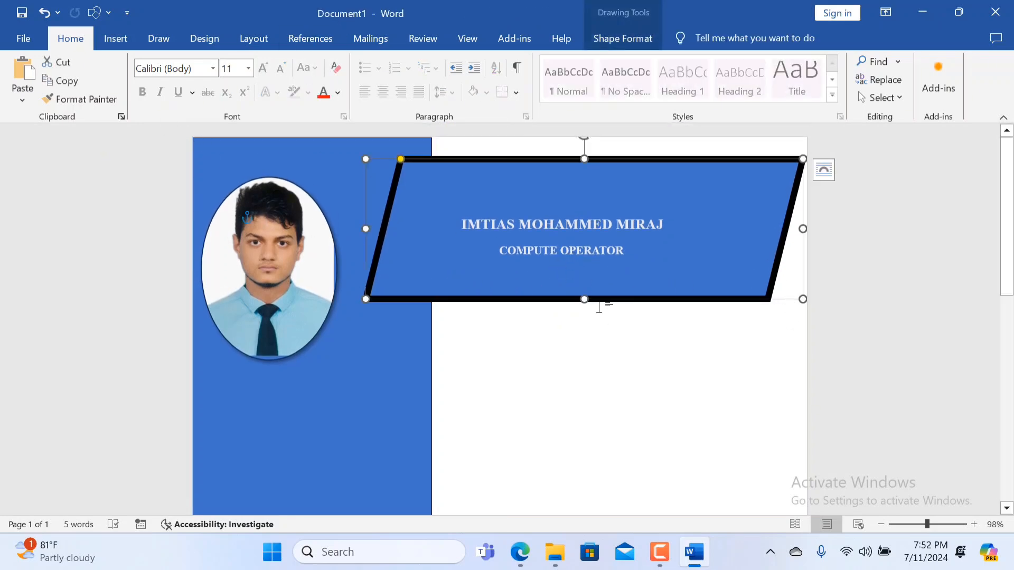
pyautogui.click(128, 38)
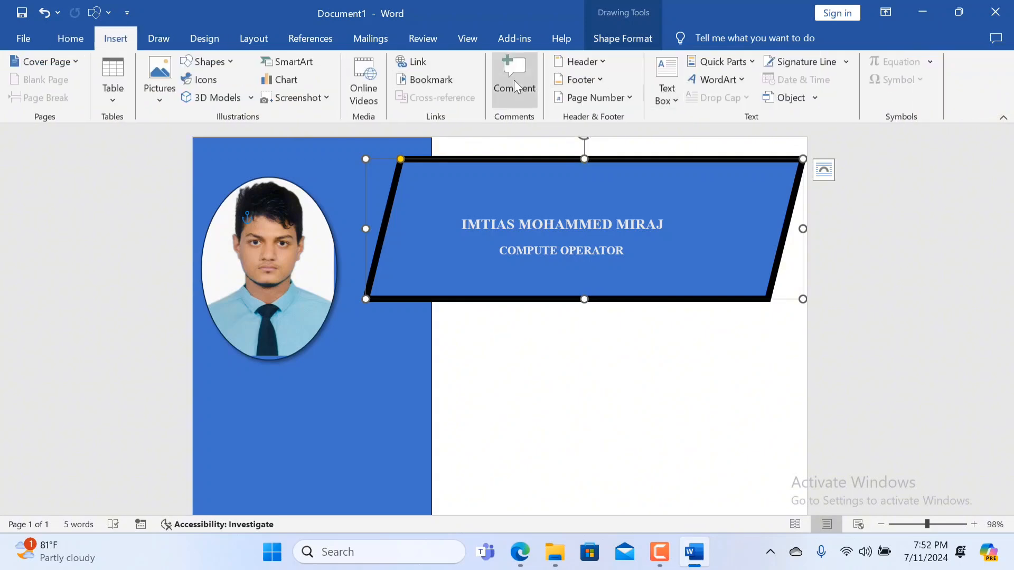
pyautogui.click(665, 94)
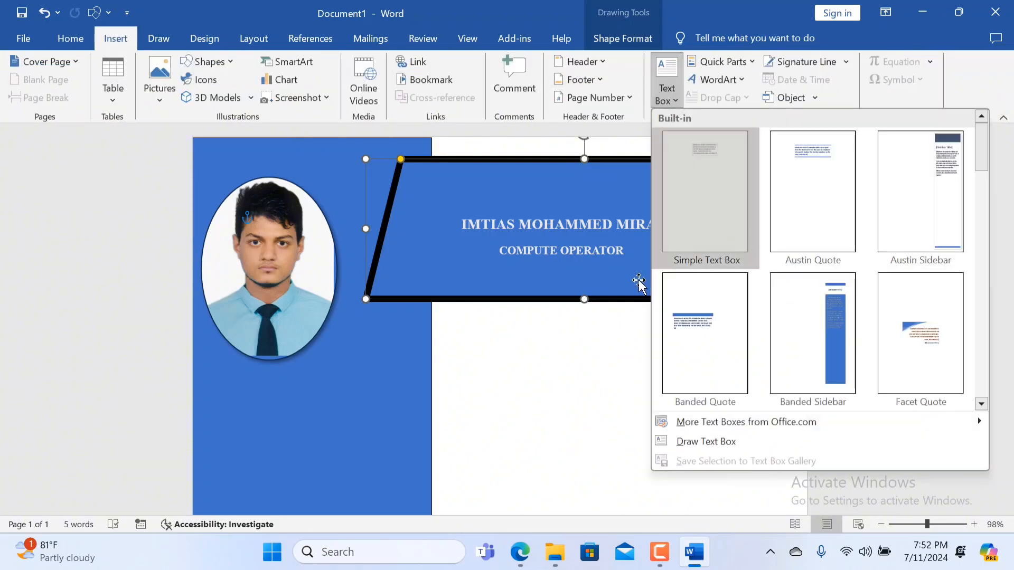
pyautogui.click(687, 248)
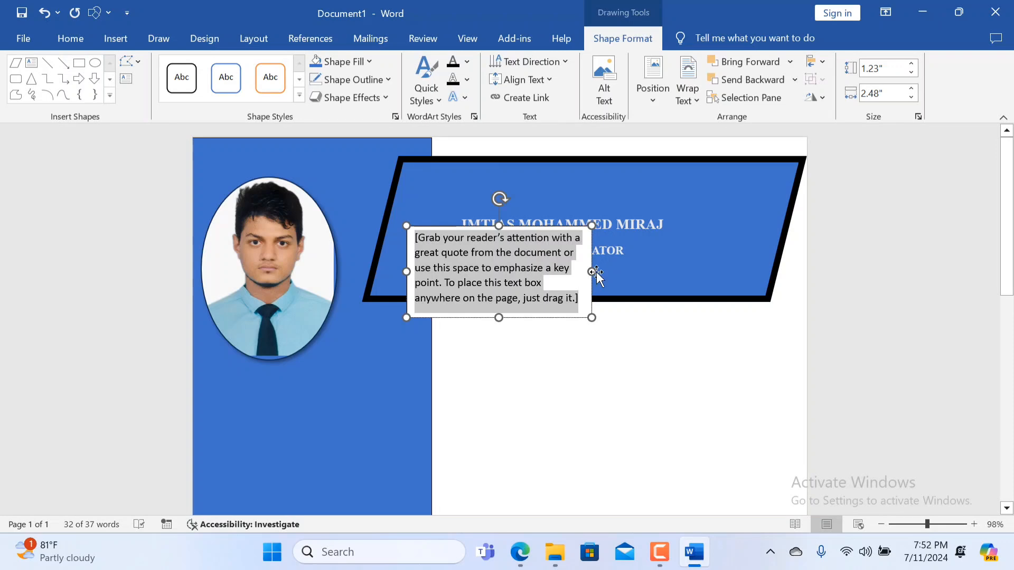
pyautogui.moveTo(594, 272); pyautogui.dragTo(716, 256)
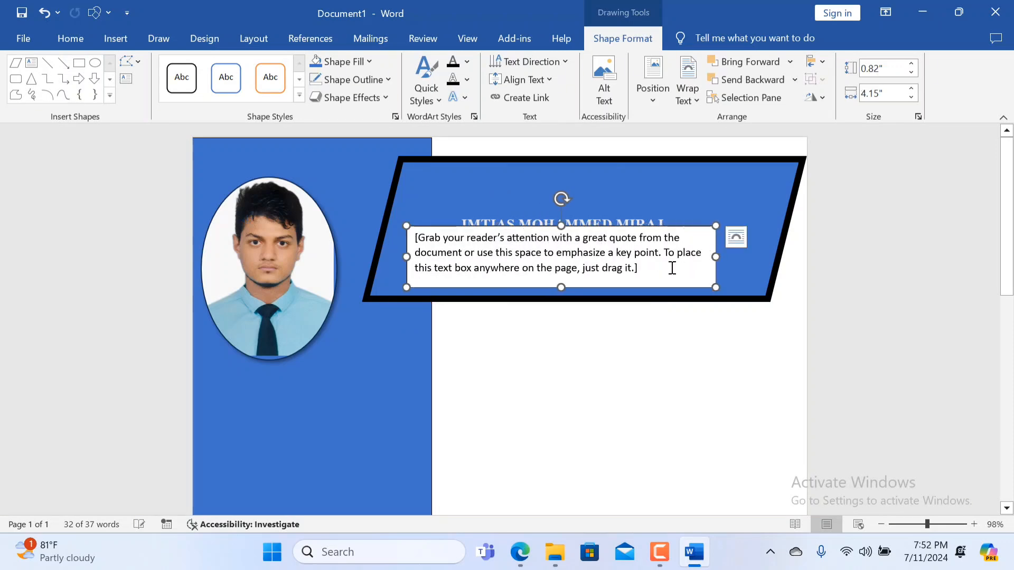
pyautogui.click(591, 266)
pyautogui.press('Delete')
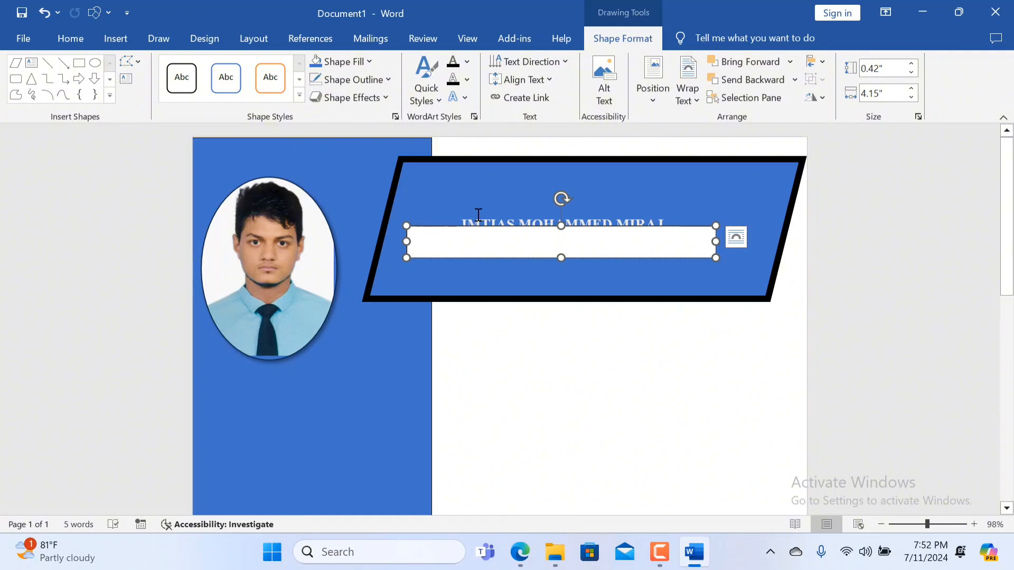
pyautogui.write('hA')
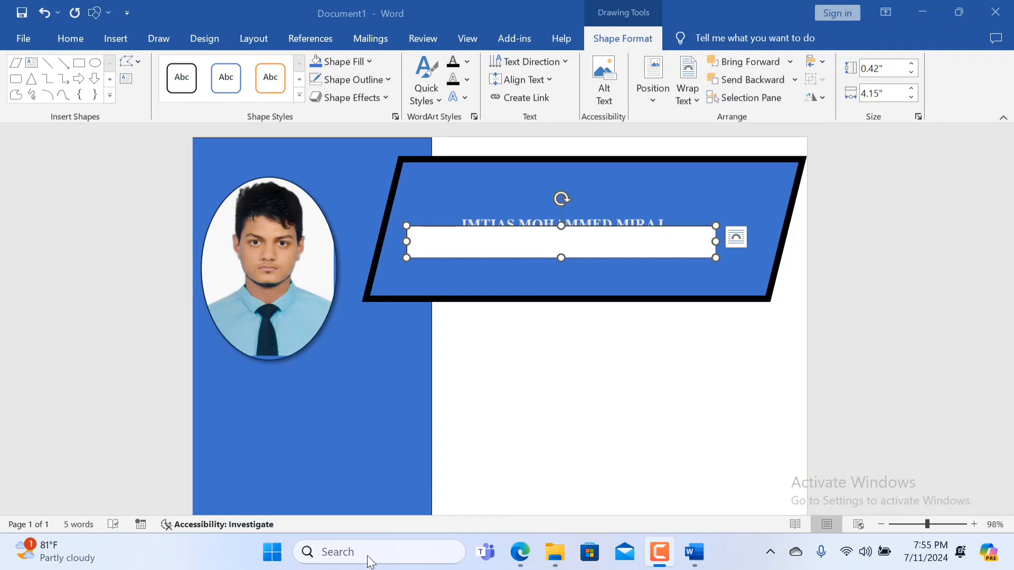
# Enter WORKING AS A COMPUTER OPERATOR in the empty text box.
pyautogui.click(433, 241)
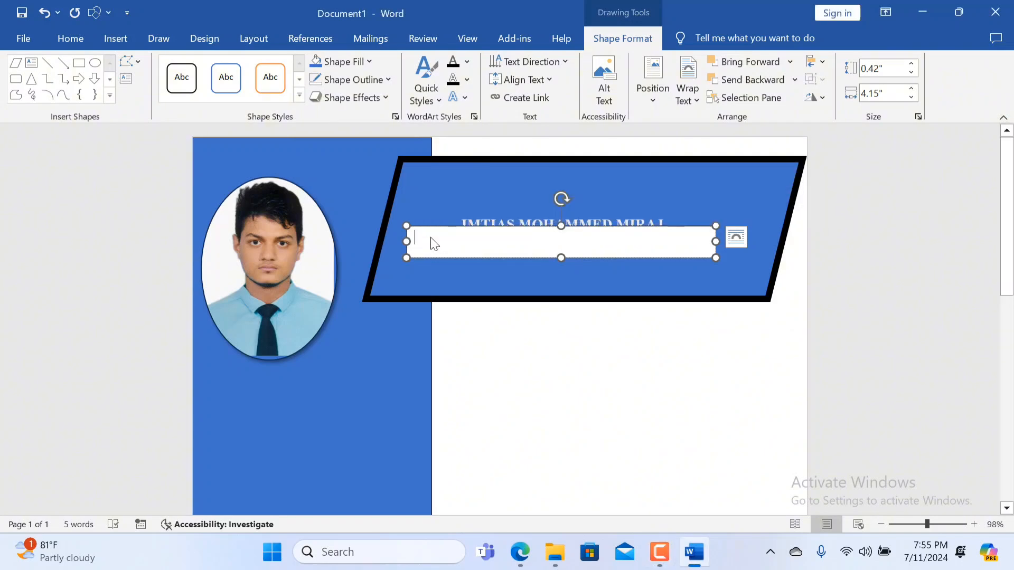
pyautogui.write('W')
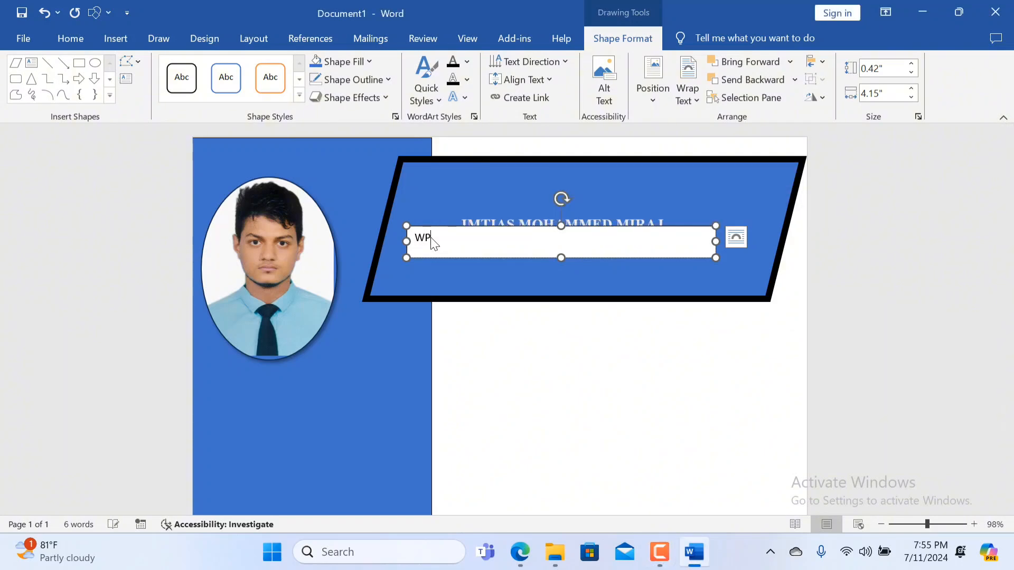
pyautogui.write('or')
pyautogui.write('KING')
pyautogui.write('SD')
pyautogui.press('Right')
pyautogui.press('Right')
pyautogui.press('Right')
pyautogui.press('Right')
pyautogui.write('OMPUTER')
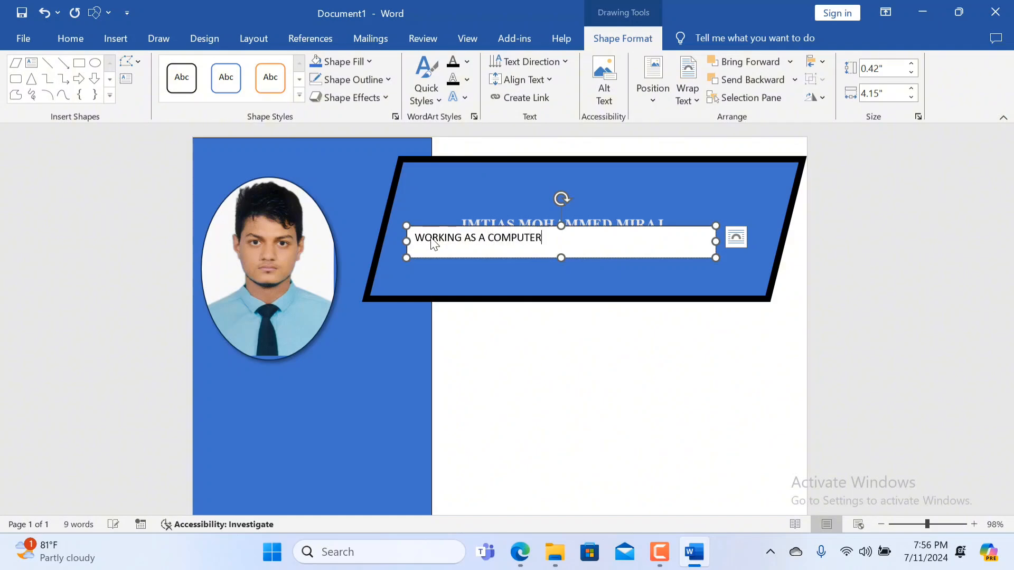
pyautogui.write(' OPERATOR')
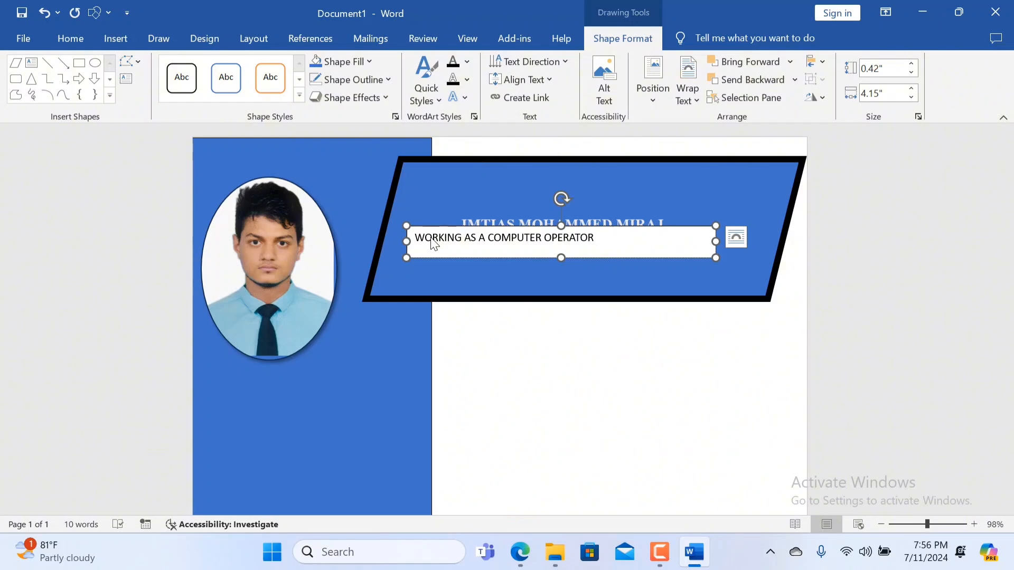
# Continue the line with WITH OVER 5 YEAR EXPERINCE, correcting mistyped letters along the way.
pyautogui.write('ERATOR WITH OVER 5 YERA')
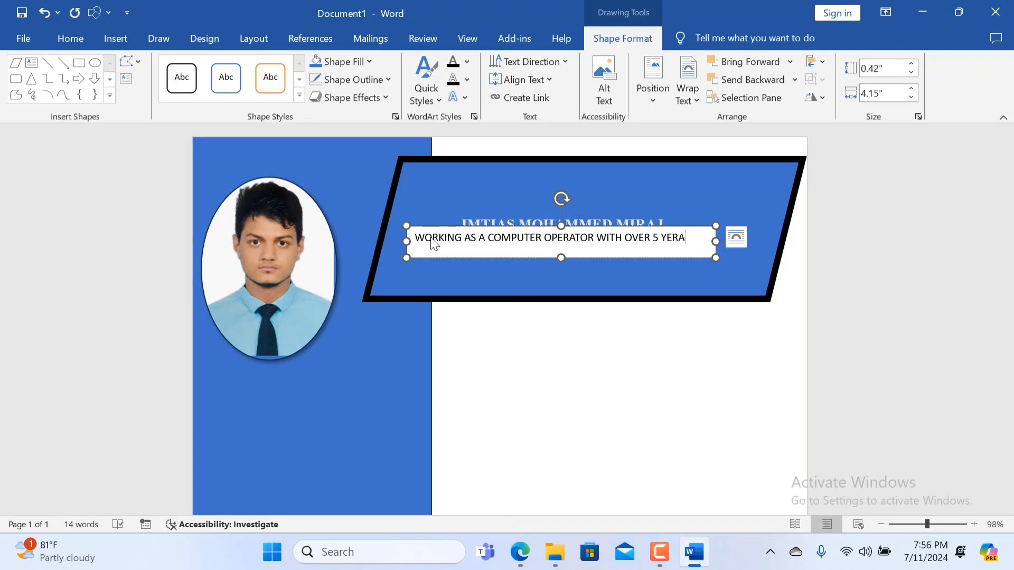
pyautogui.press('BackSpace')
pyautogui.press('BackSpace')
pyautogui.write('AR EXPERIV')
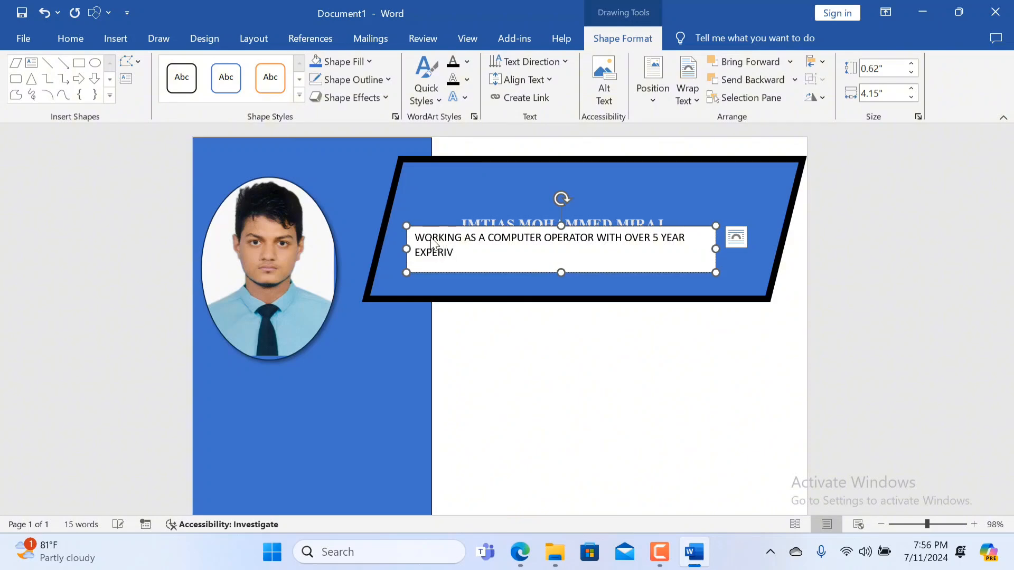
pyautogui.press('BackSpace')
# Move the experience text box beneath COMPUTE OPERATOR and shrink it to about 3.14 inches wide and 0.45 inches high.
pyautogui.moveTo(713, 273); pyautogui.dragTo(665, 268)
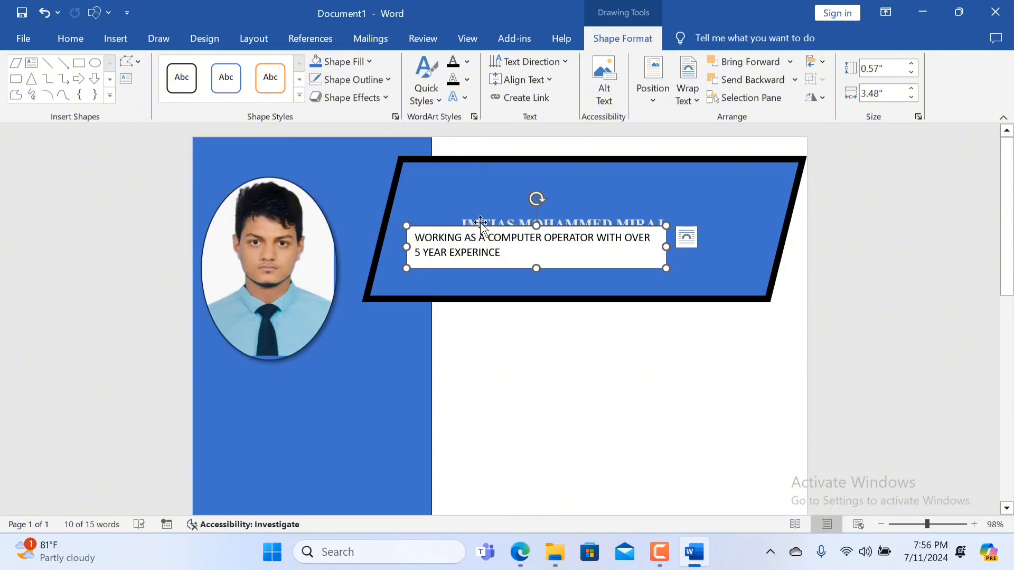
pyautogui.moveTo(474, 226); pyautogui.dragTo(518, 253)
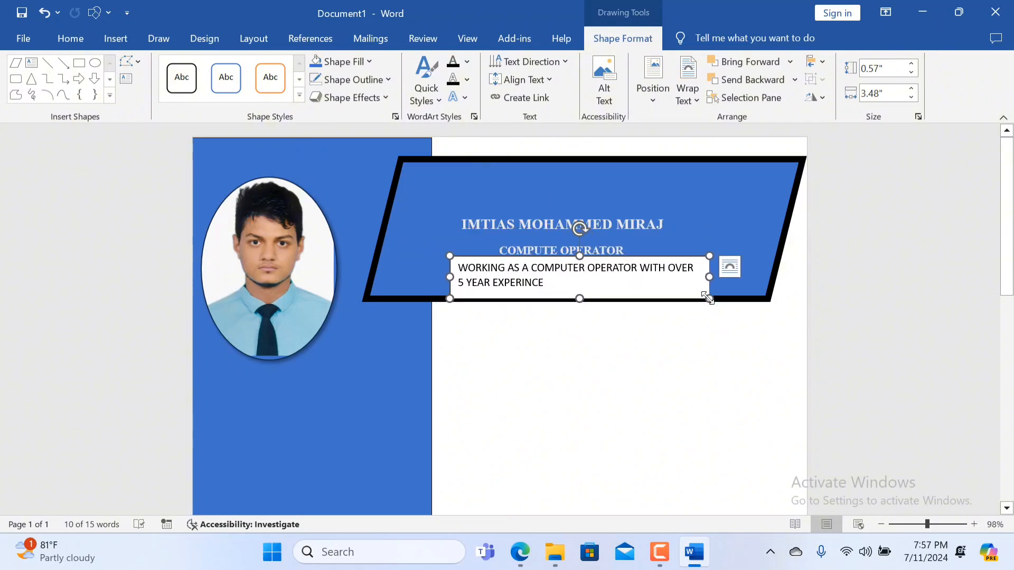
pyautogui.moveTo(707, 294); pyautogui.dragTo(683, 290)
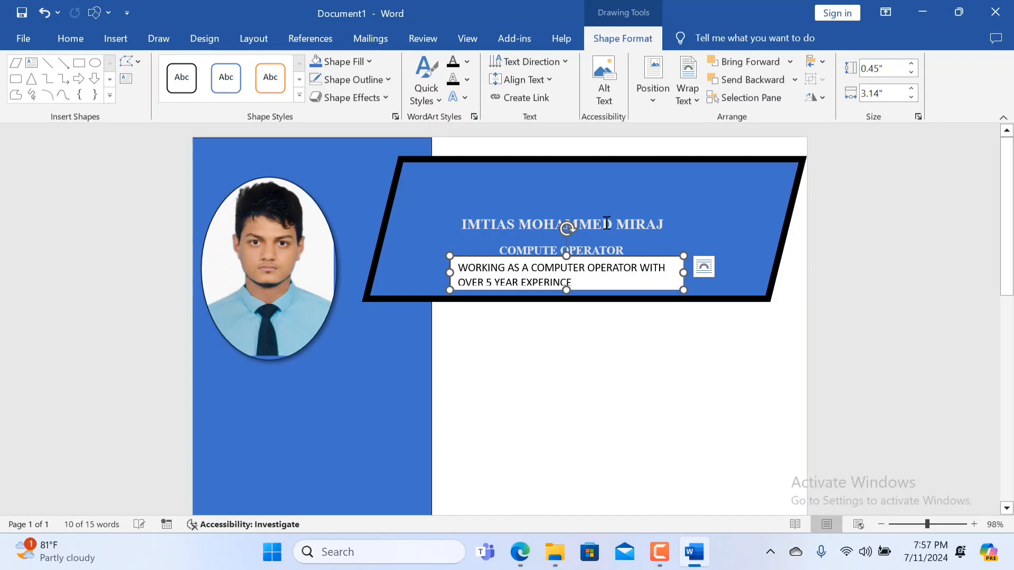
# Make the name's text box slightly taller, about 0.4 inches, and move the parallelogram header down a little around the text.
pyautogui.click(584, 223)
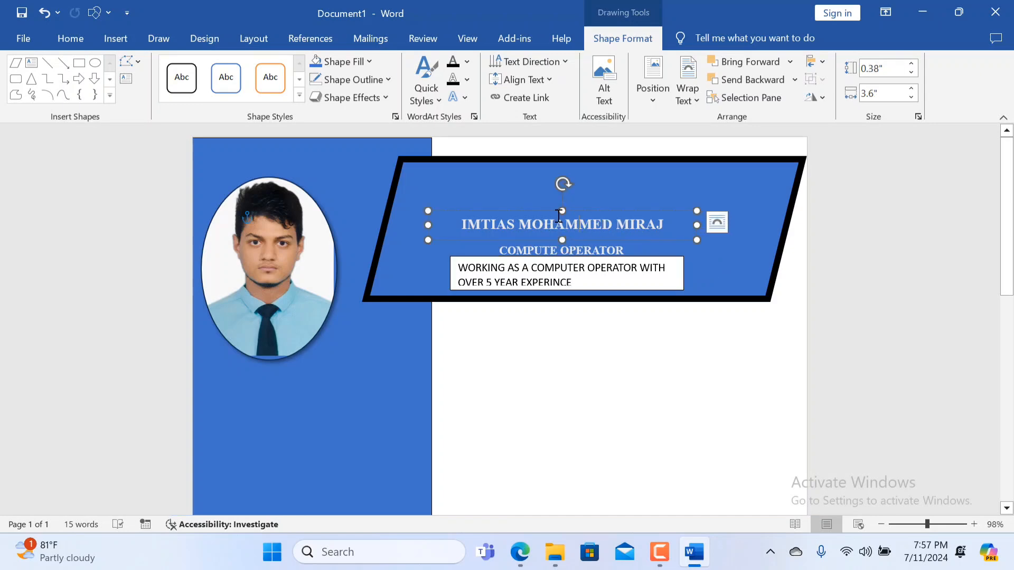
pyautogui.moveTo(563, 211)
pyautogui.mouseDown()
pyautogui.moveTo(569, 190)
pyautogui.moveTo(571, 225)
pyautogui.mouseUp()
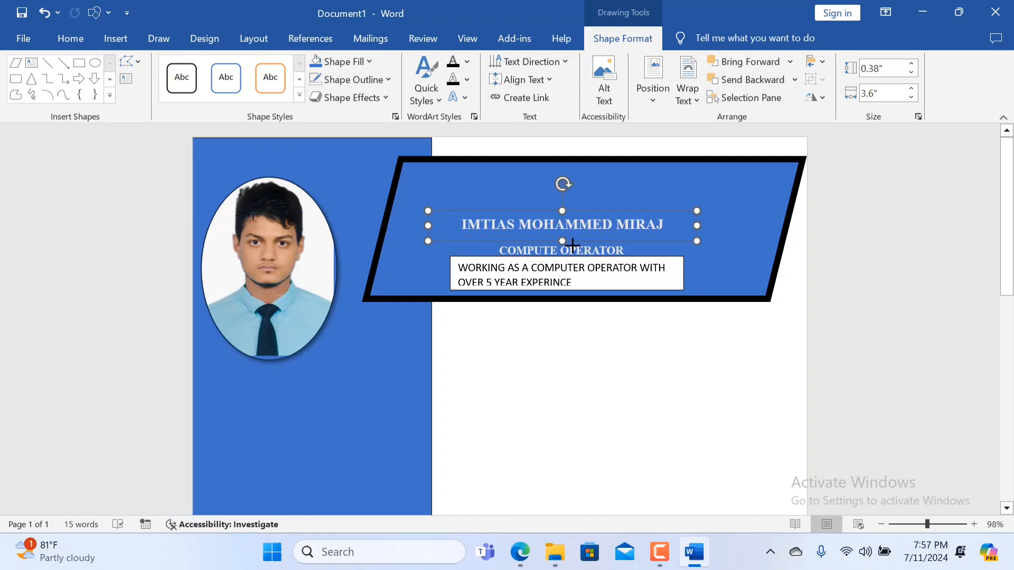
pyautogui.click(581, 278)
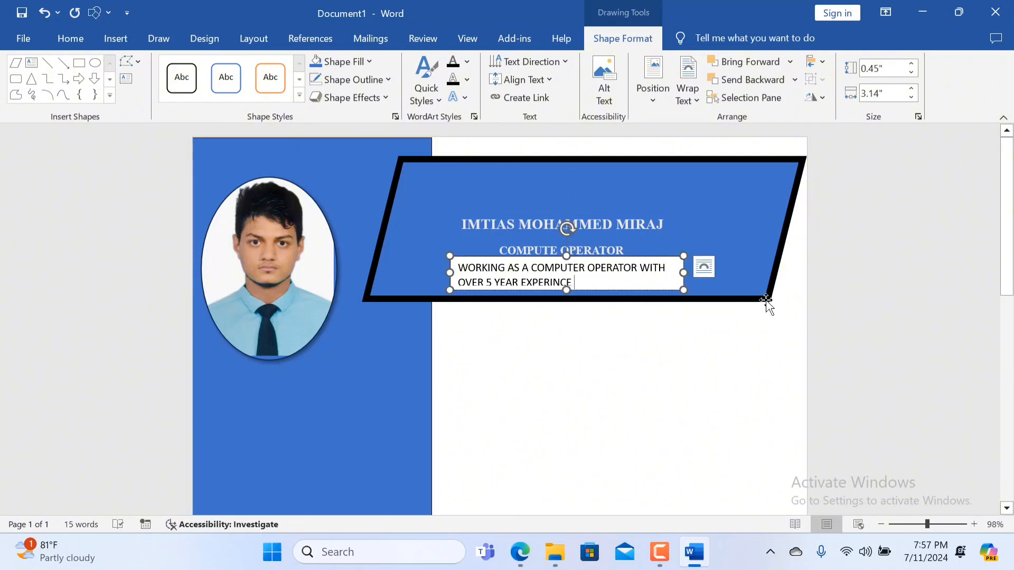
pyautogui.moveTo(766, 300); pyautogui.dragTo(763, 316)
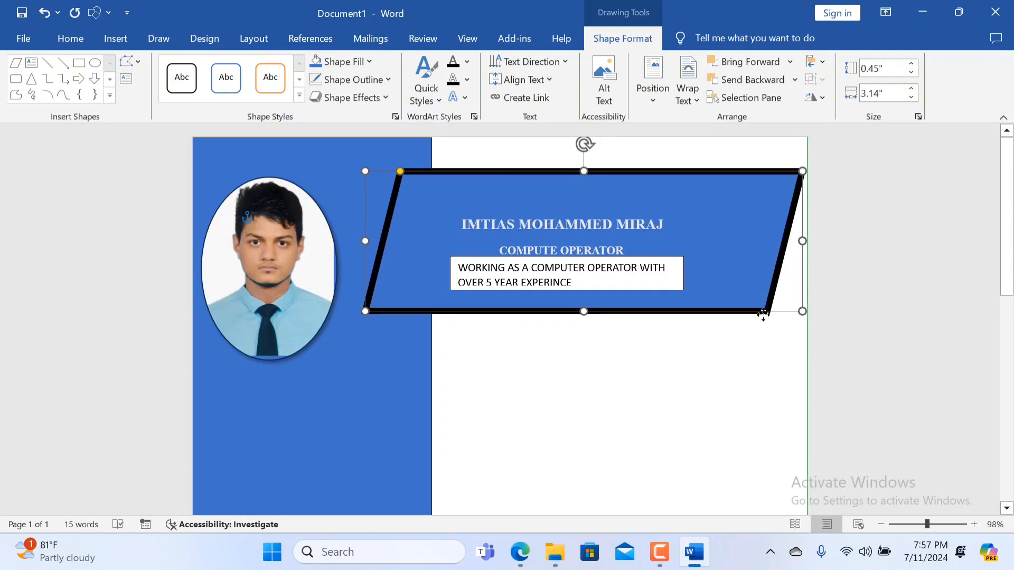
# Enlarge the experience text box to about 0.5 by 3.15 inches and remove its fill and outline.
pyautogui.click(609, 279)
pyautogui.moveTo(683, 290); pyautogui.dragTo(685, 293)
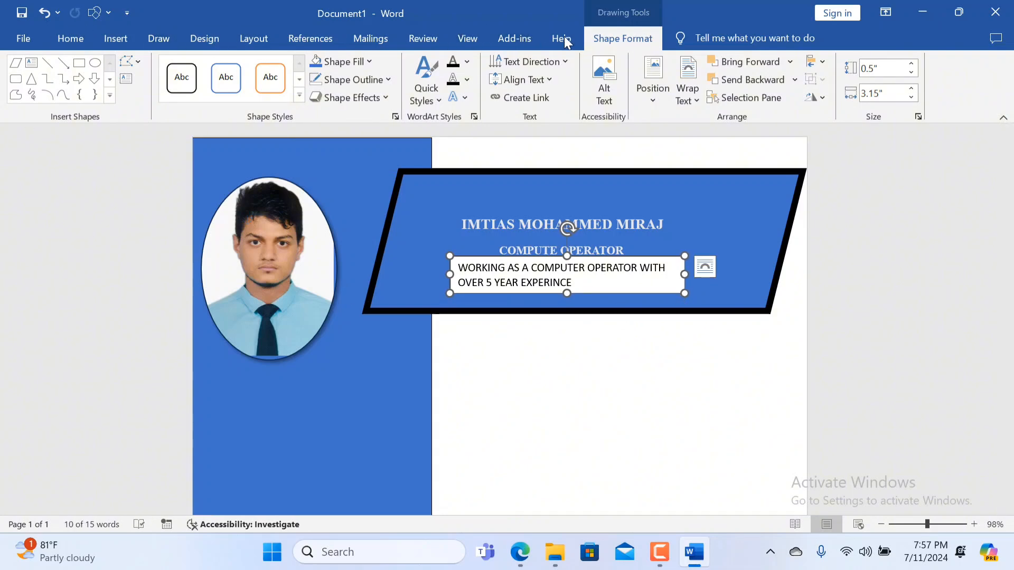
pyautogui.click(370, 61)
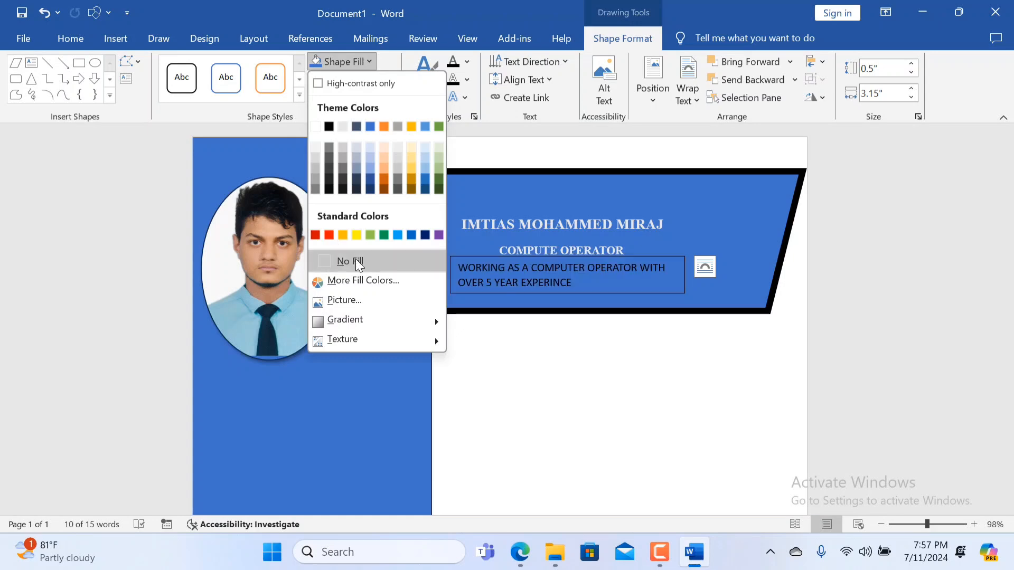
pyautogui.click(358, 261)
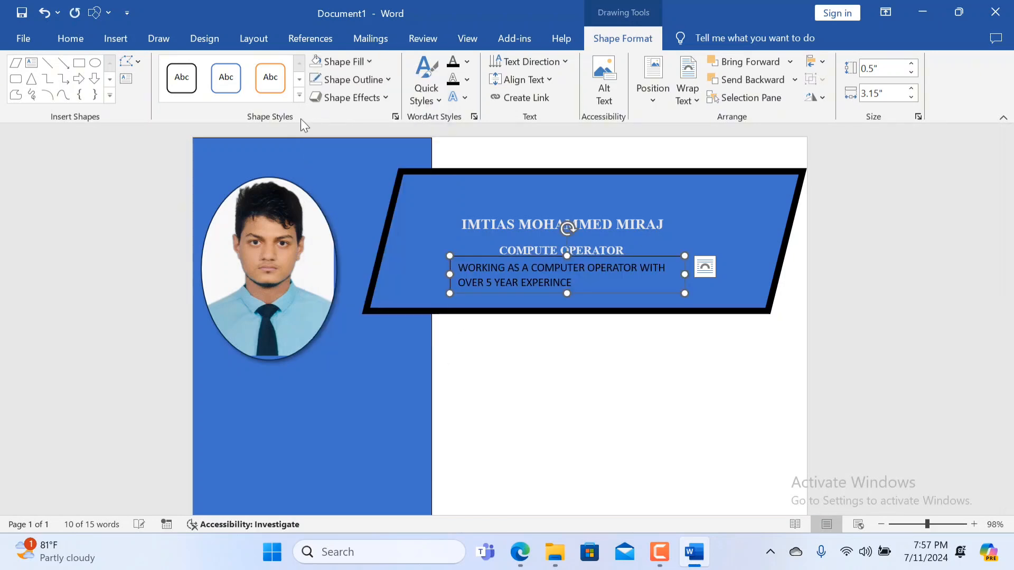
pyautogui.click(389, 80)
pyautogui.click(360, 280)
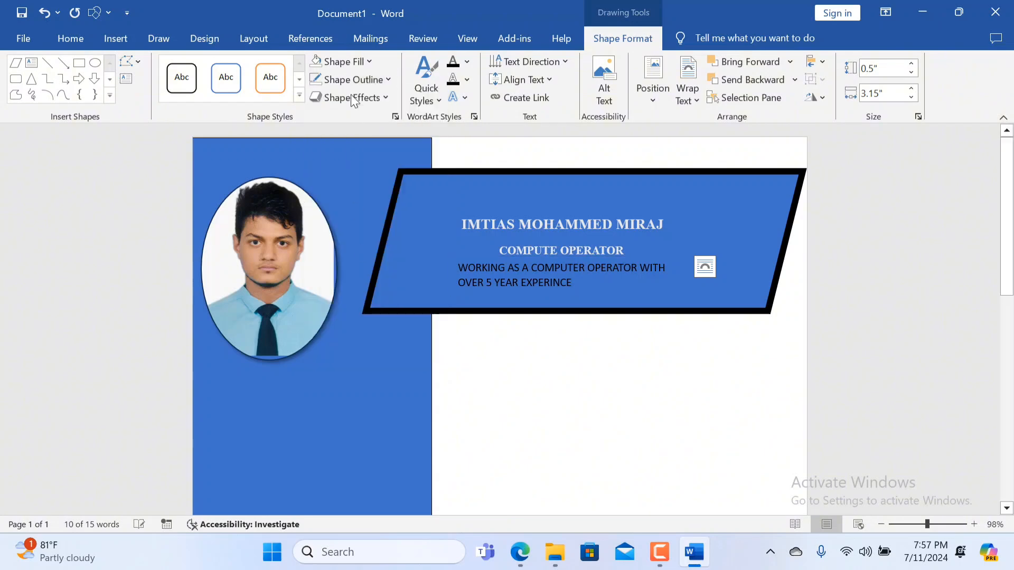
# Centre the two-line experience text within its box.
pyautogui.moveTo(581, 286); pyautogui.dragTo(455, 267)
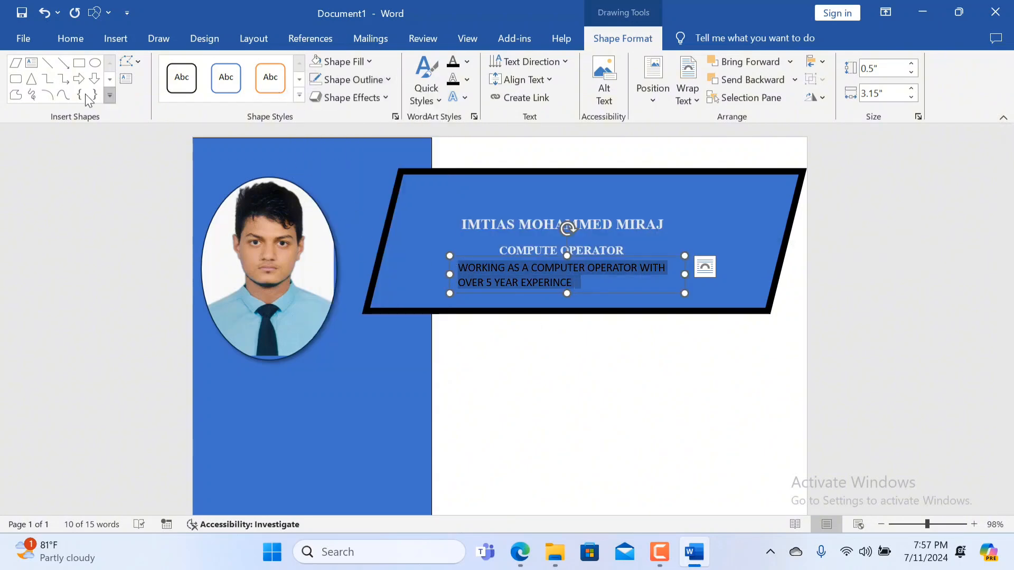
pyautogui.click(70, 47)
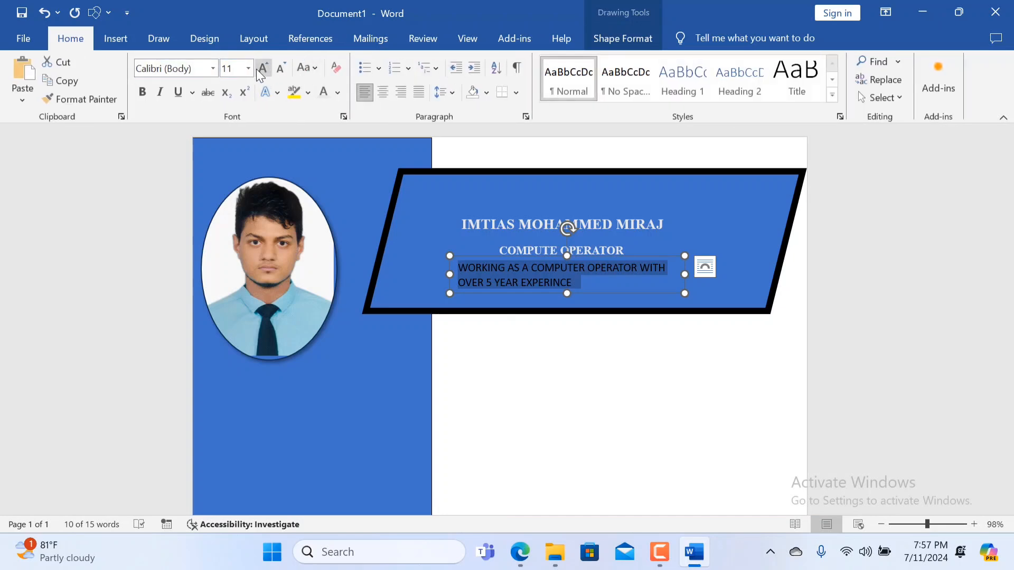
pyautogui.click(383, 93)
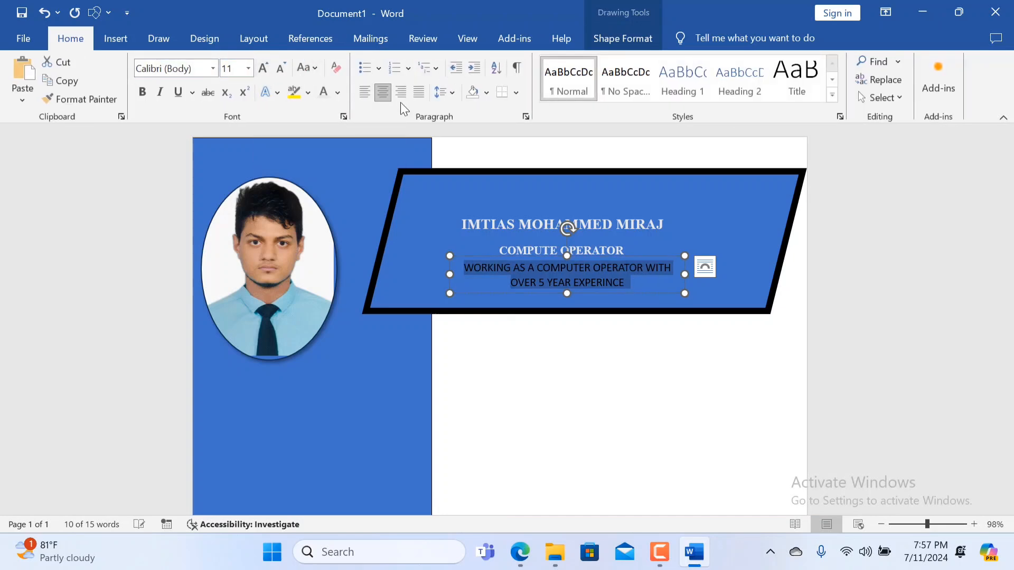
# Colour the two-line experience text white and keep its size at 11 points.
pyautogui.click(263, 68)
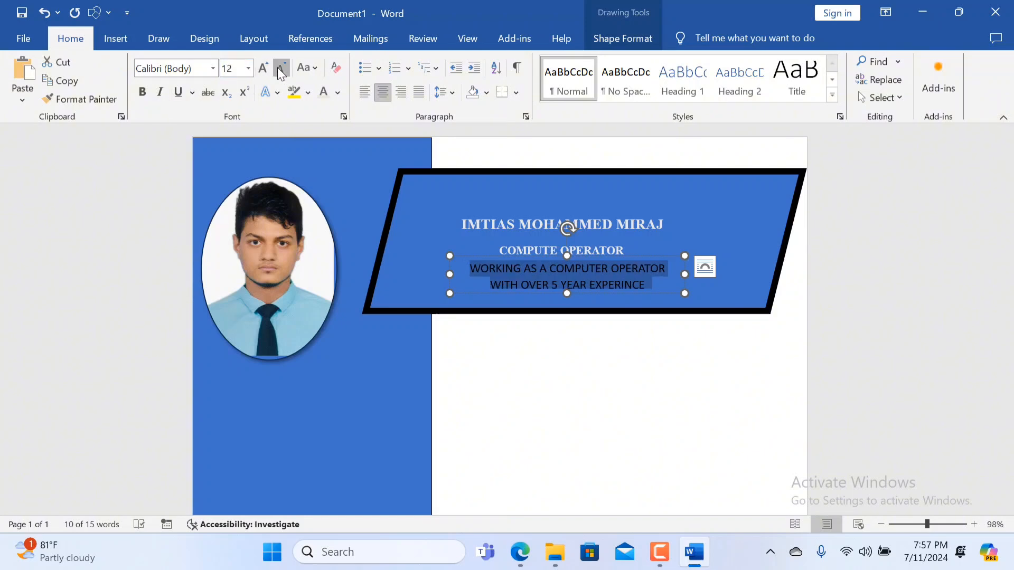
pyautogui.click(279, 69)
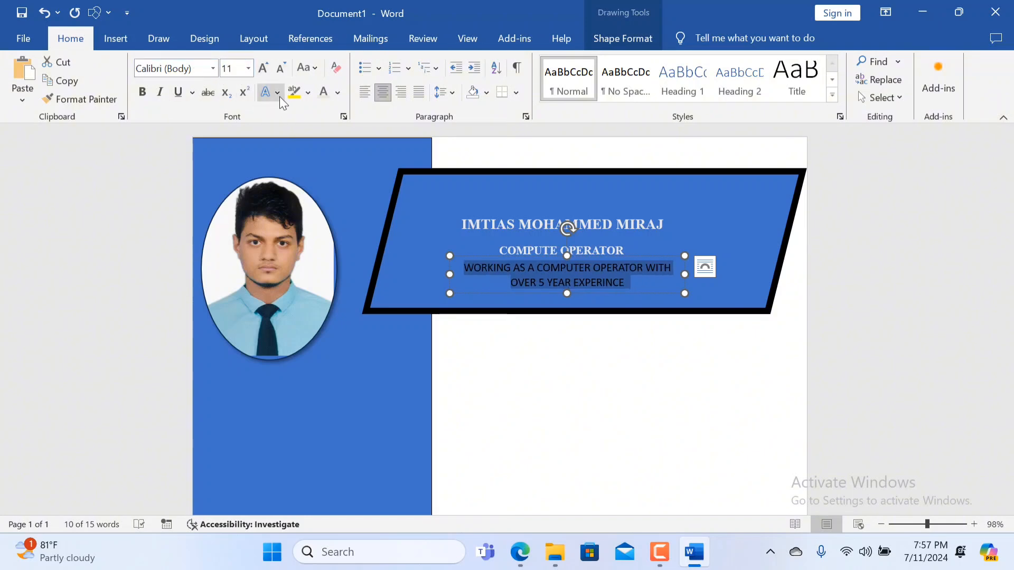
pyautogui.click(337, 97)
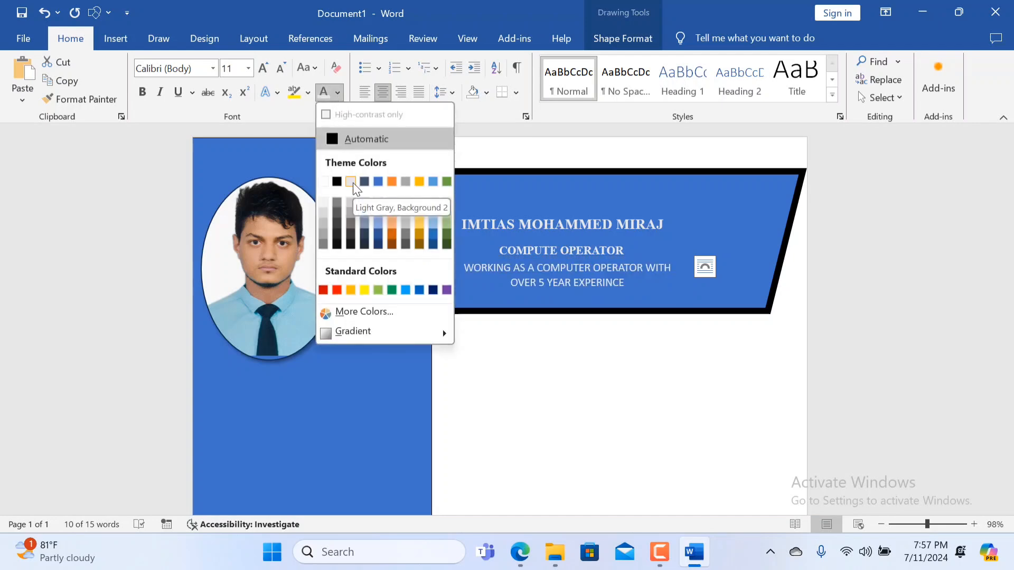
pyautogui.click(323, 181)
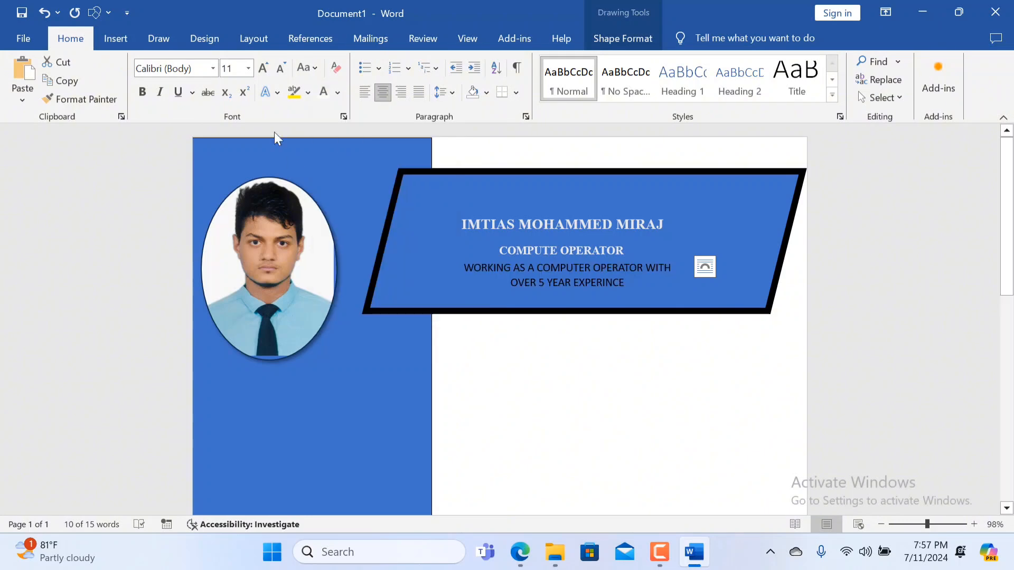
# Set the experience text in the Algerian font.
pyautogui.click(214, 69)
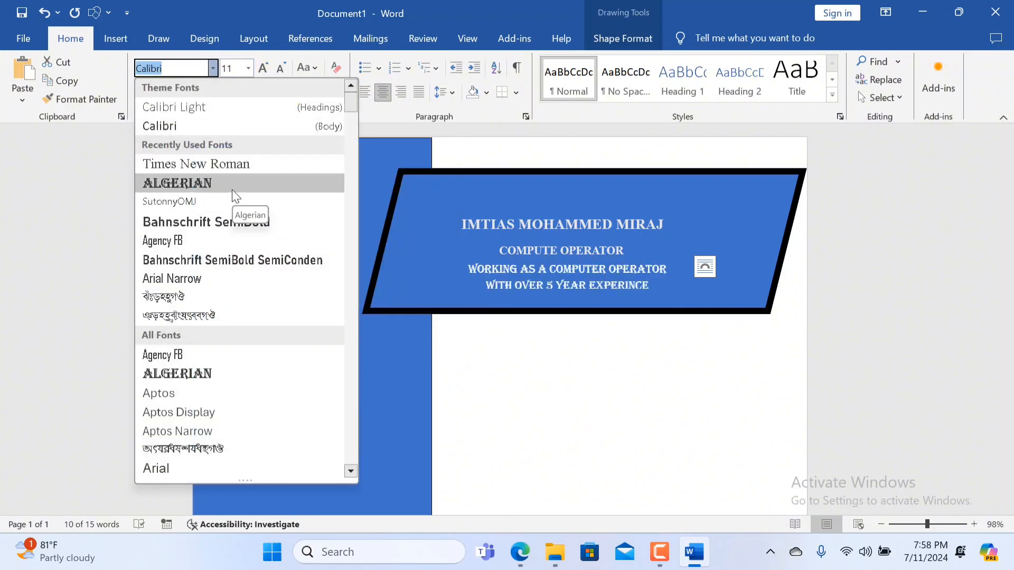
pyautogui.click(232, 189)
pyautogui.click(546, 335)
pyautogui.scroll(-1, 647, 290)
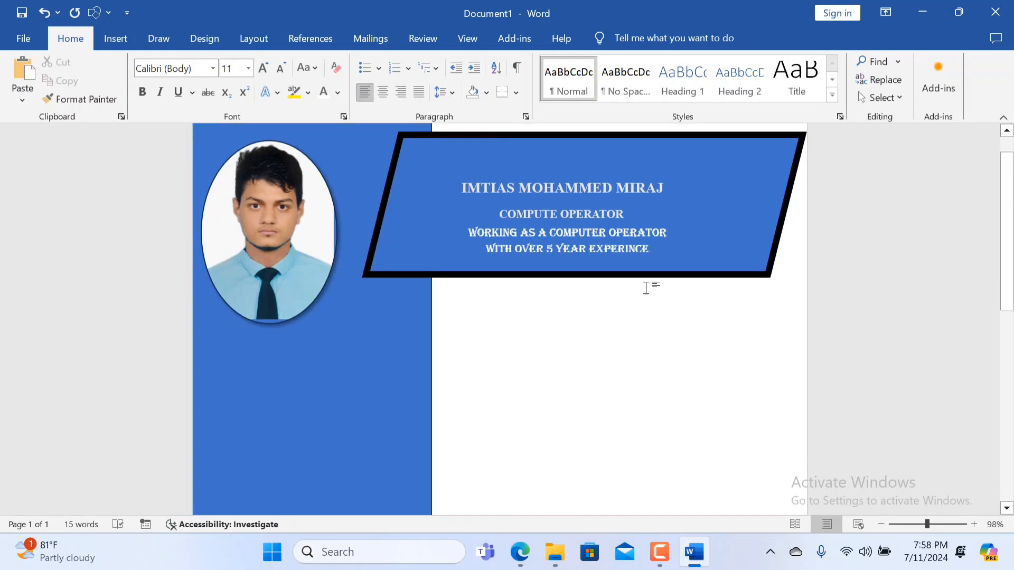
# Change the font of the two-line experience text to Bahnschrift SemiBold.
pyautogui.click(655, 247)
pyautogui.moveTo(655, 247); pyautogui.dragTo(456, 238)
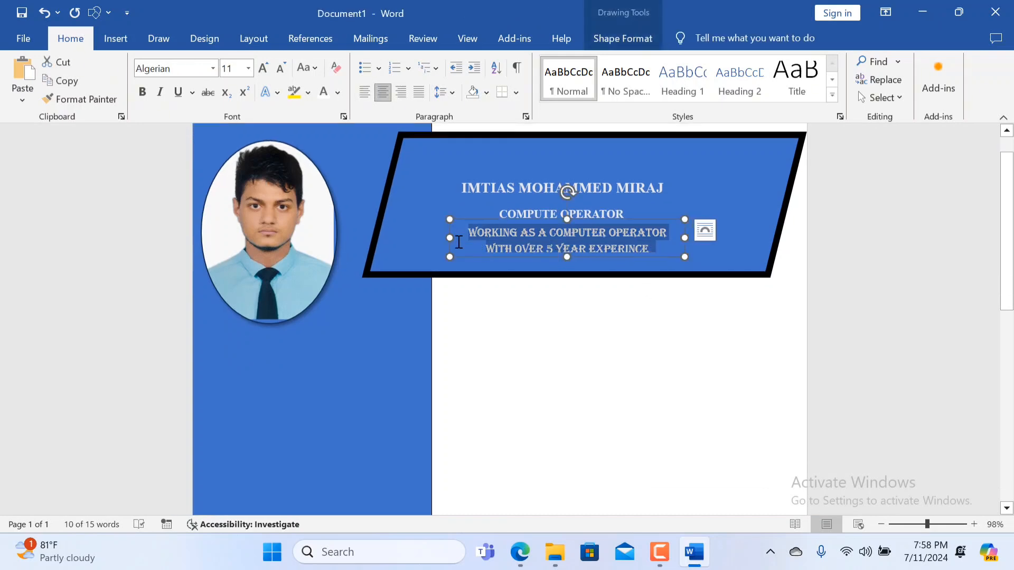
pyautogui.click(213, 68)
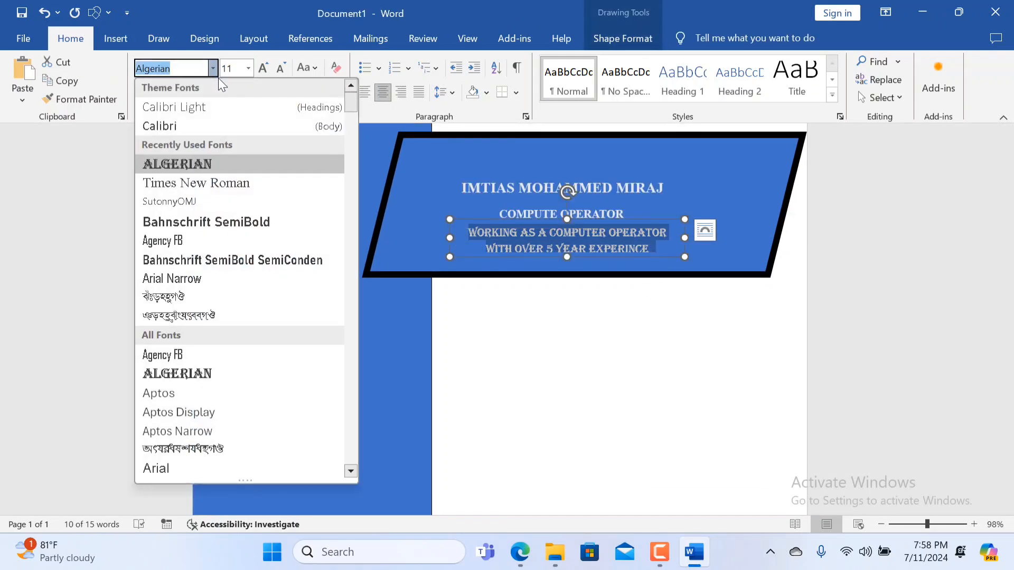
pyautogui.click(236, 217)
pyautogui.click(573, 308)
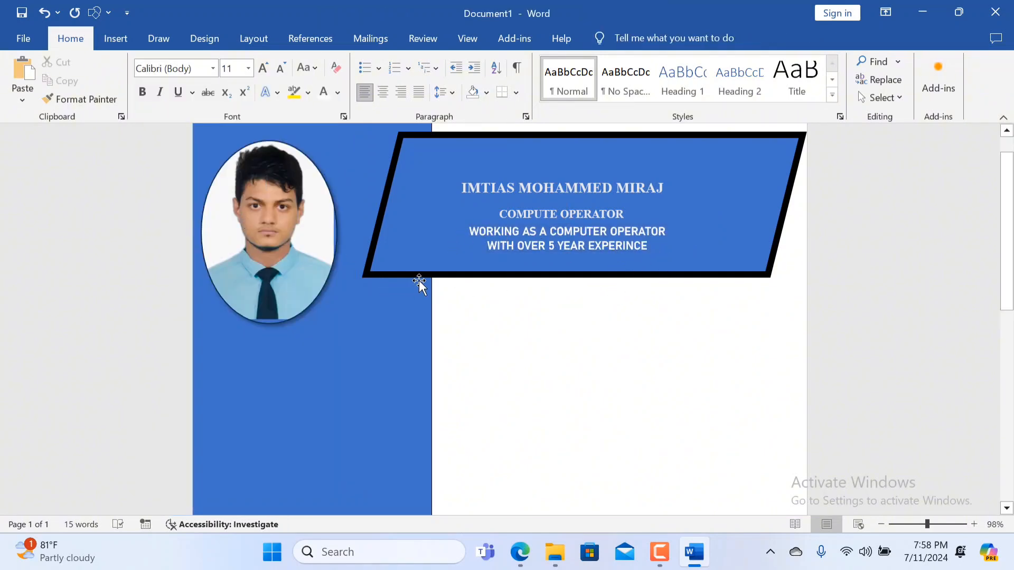
# Draw a rectangle about 0.37 inches high and 3.2 inches wide across the blue side band, just beneath the portrait.
pyautogui.scroll(-5, 425, 285)
pyautogui.scroll(5, 427, 285)
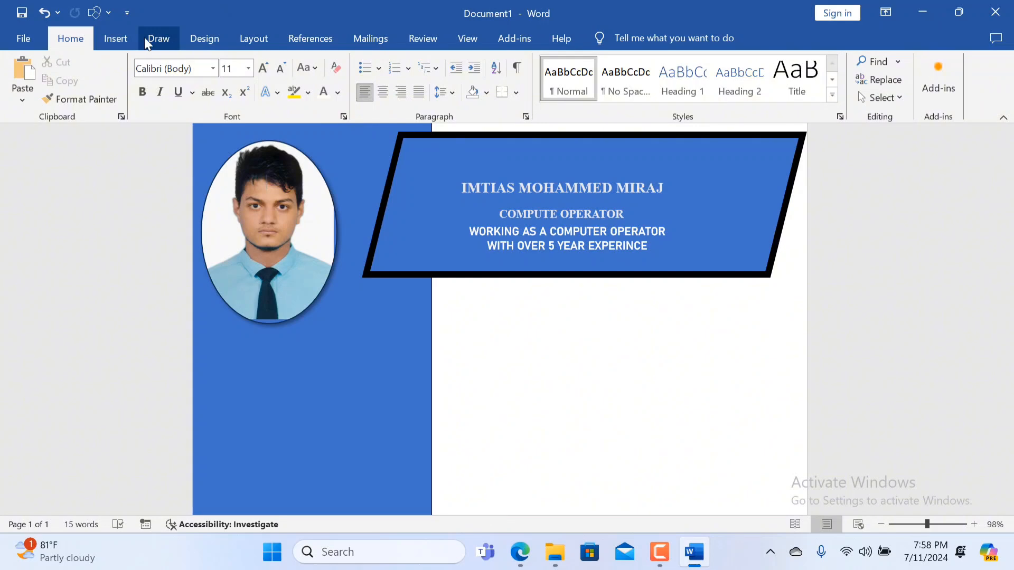
pyautogui.scroll(-2, 445, 263)
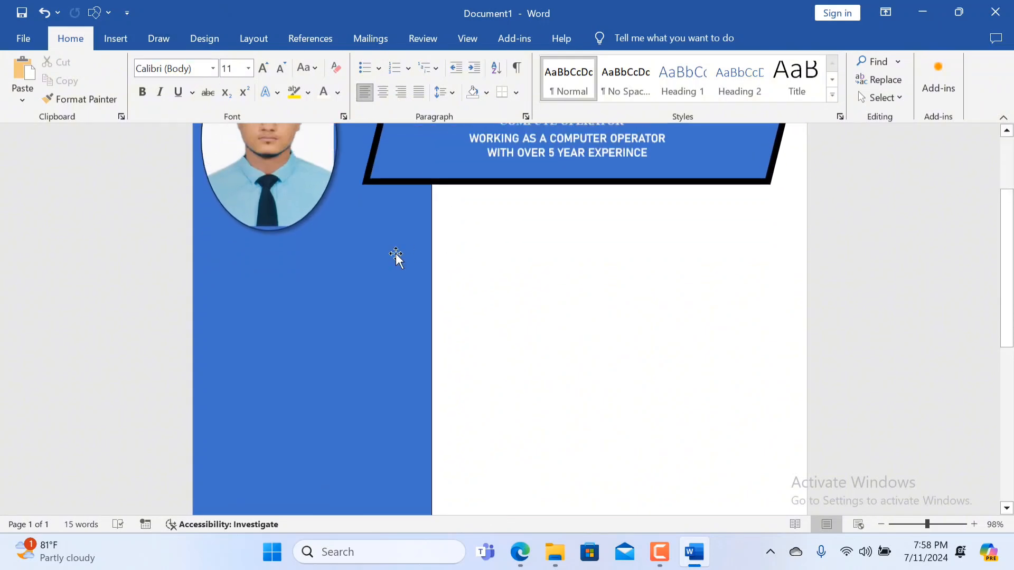
pyautogui.scroll(1, 396, 260)
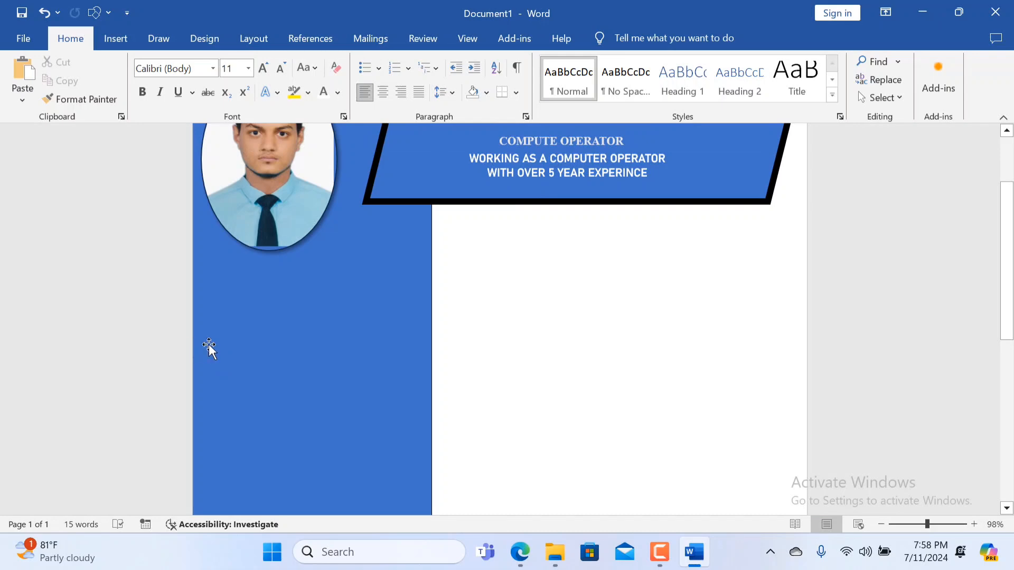
pyautogui.click(120, 47)
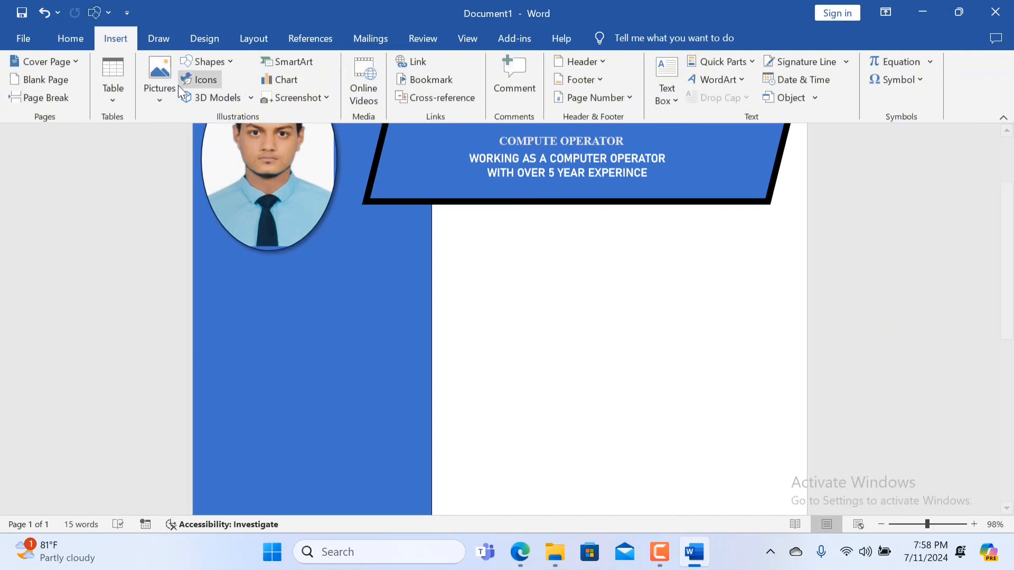
pyautogui.click(221, 65)
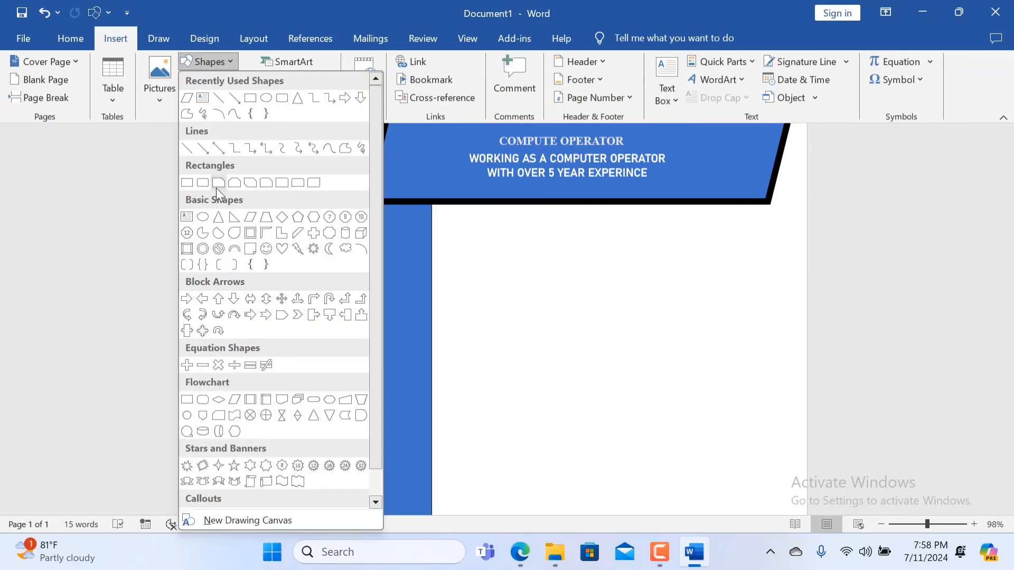
pyautogui.click(253, 112)
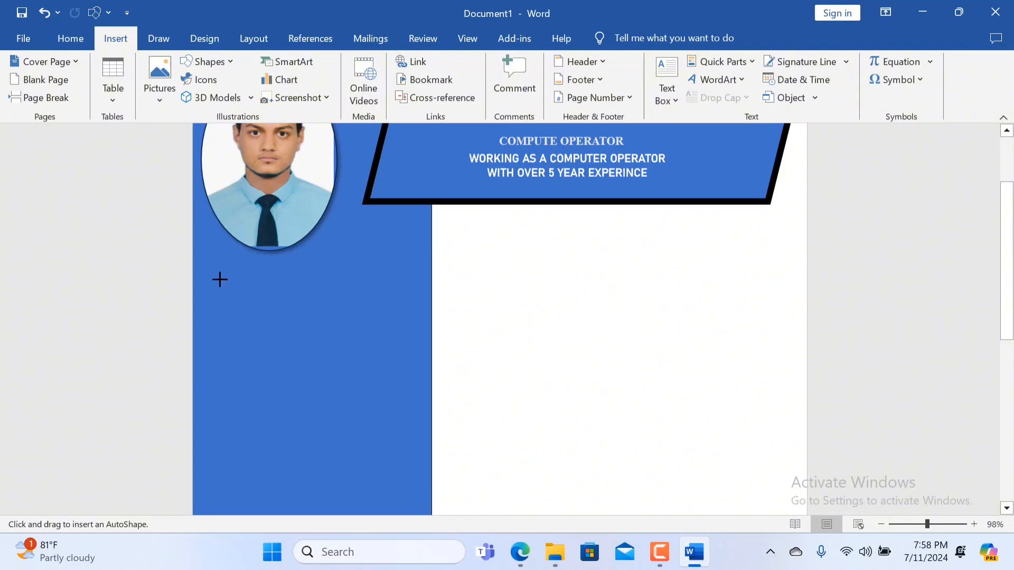
pyautogui.moveTo(193, 286); pyautogui.dragTo(432, 313)
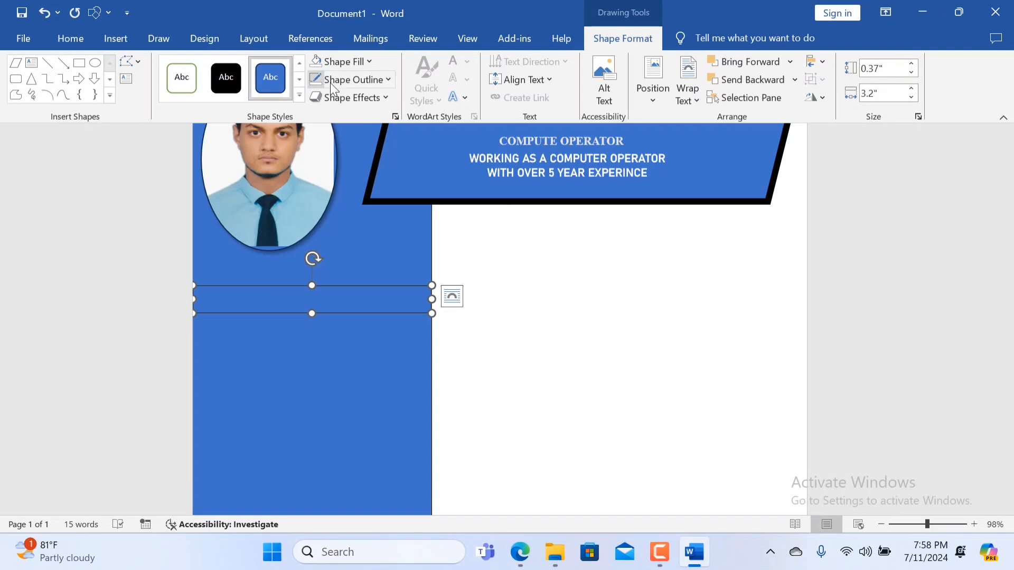
# Fill the rectangle beneath the portrait with a darker shade of the light-blue theme colour.
pyautogui.click(388, 79)
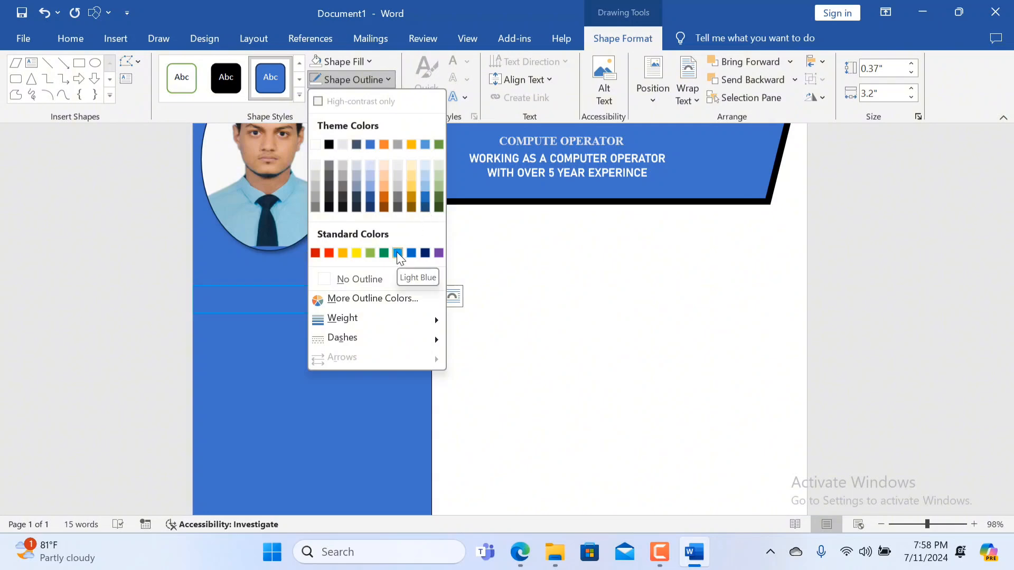
pyautogui.click(370, 65)
pyautogui.click(370, 63)
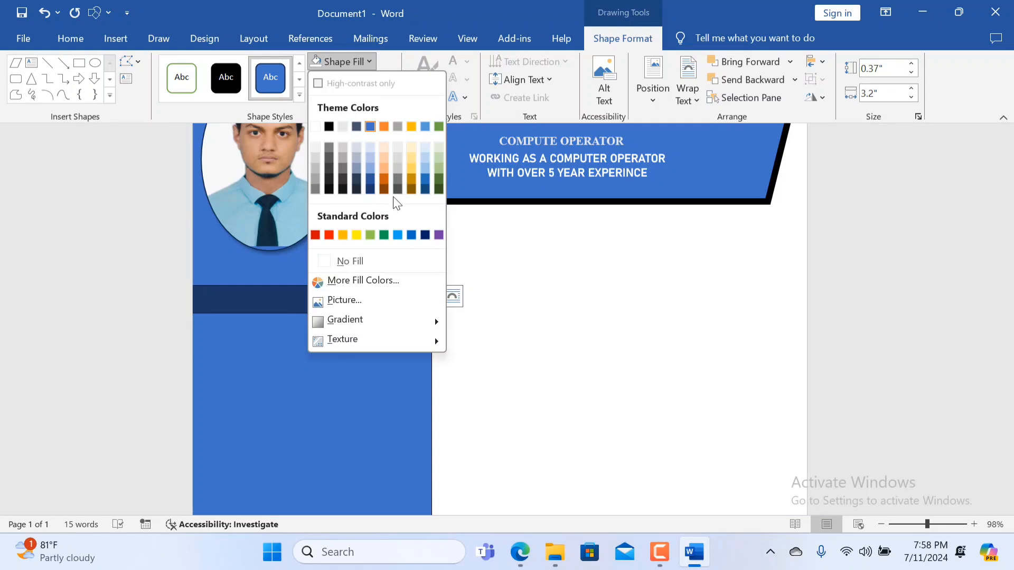
pyautogui.click(423, 174)
pyautogui.click(354, 302)
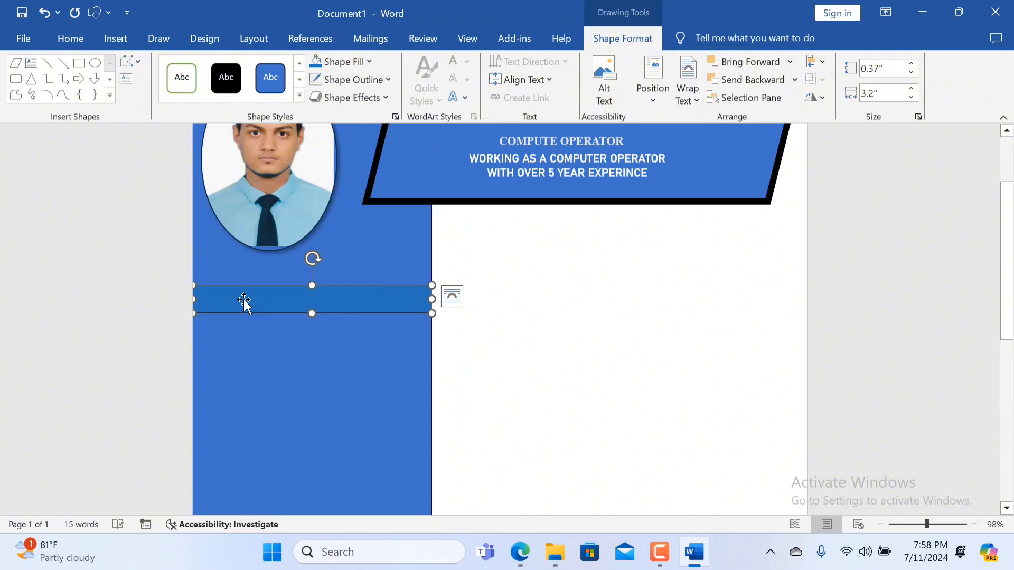
# Enter the heading PERSONAL INFORMATION inside the rectangle beneath the portrait.
pyautogui.click(209, 330)
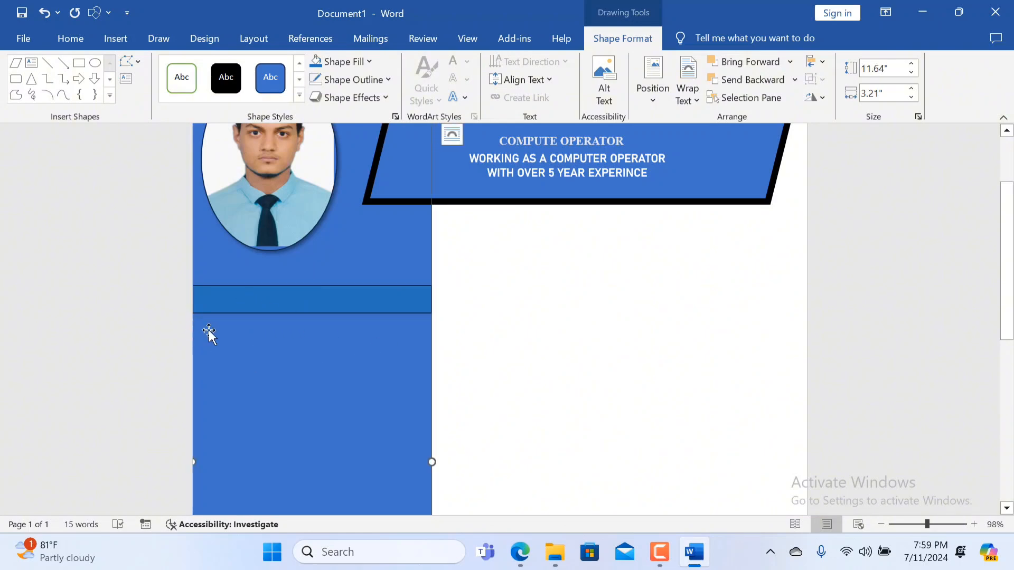
pyautogui.click(236, 303)
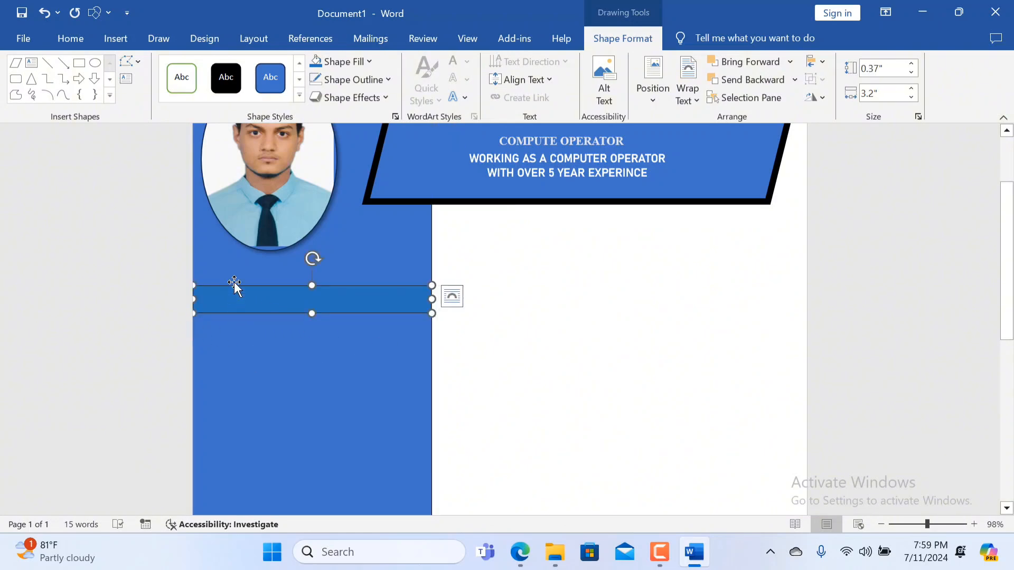
pyautogui.write('O')
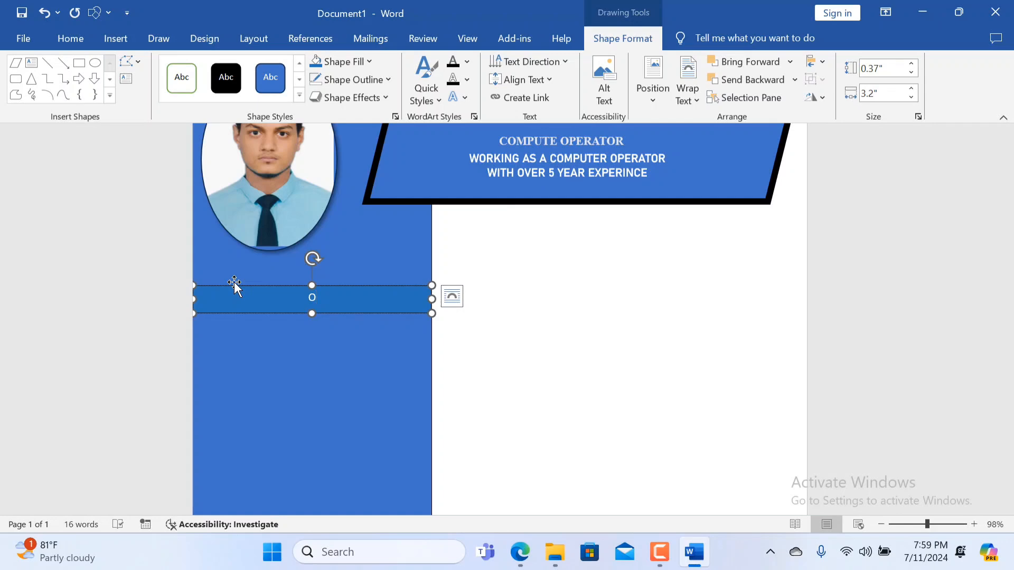
pyautogui.press('BackSpace')
pyautogui.write('PW')
pyautogui.press('BackSpace')
pyautogui.write('ER')
pyautogui.write('AL INFORMATION')
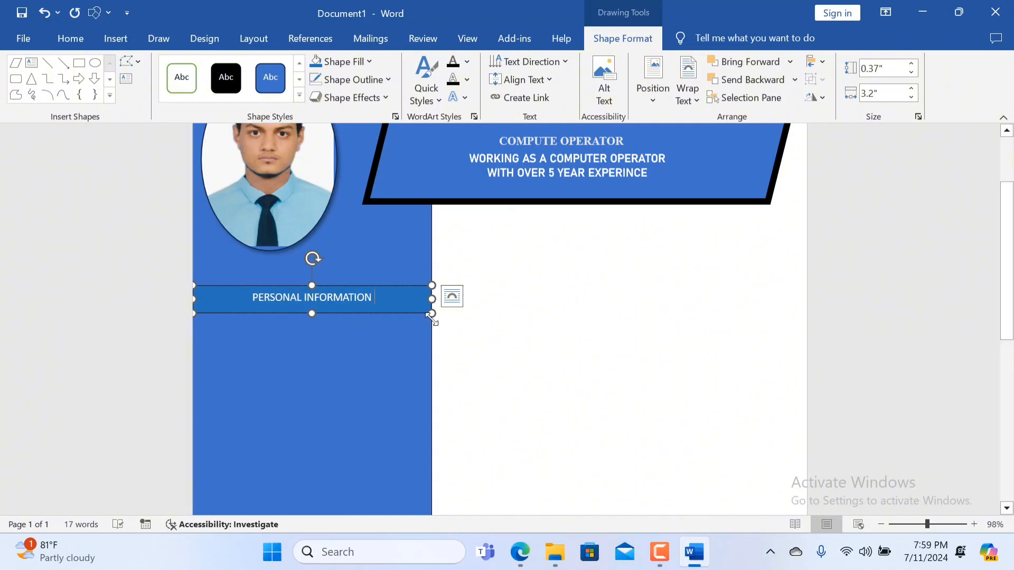
pyautogui.click(267, 379)
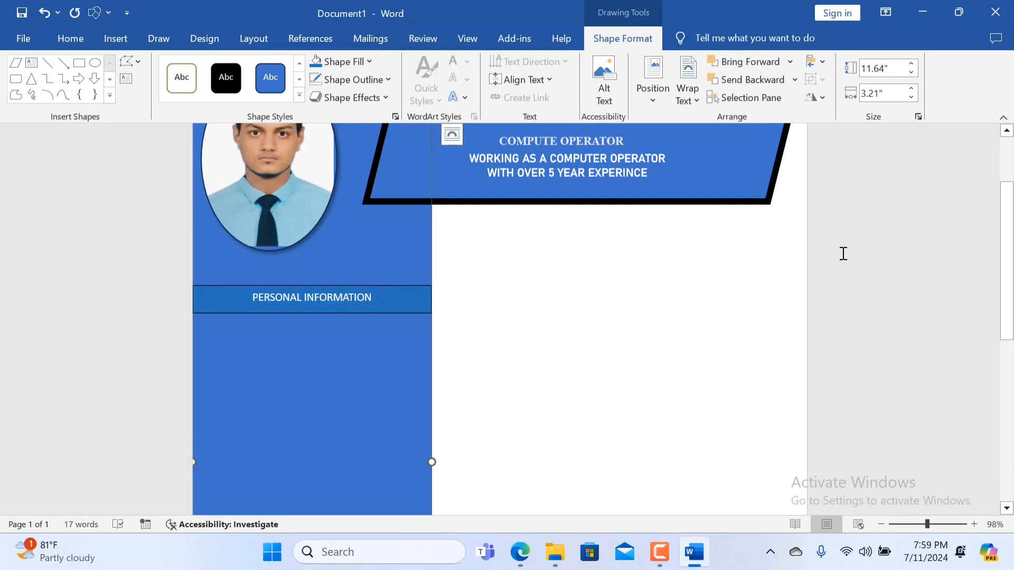
# Move the parallelogram header slightly up on the page, leaving its text boxes in place.
pyautogui.keyDown('ctrl'); pyautogui.scroll(-6, 602, 323); pyautogui.keyUp('ctrl')
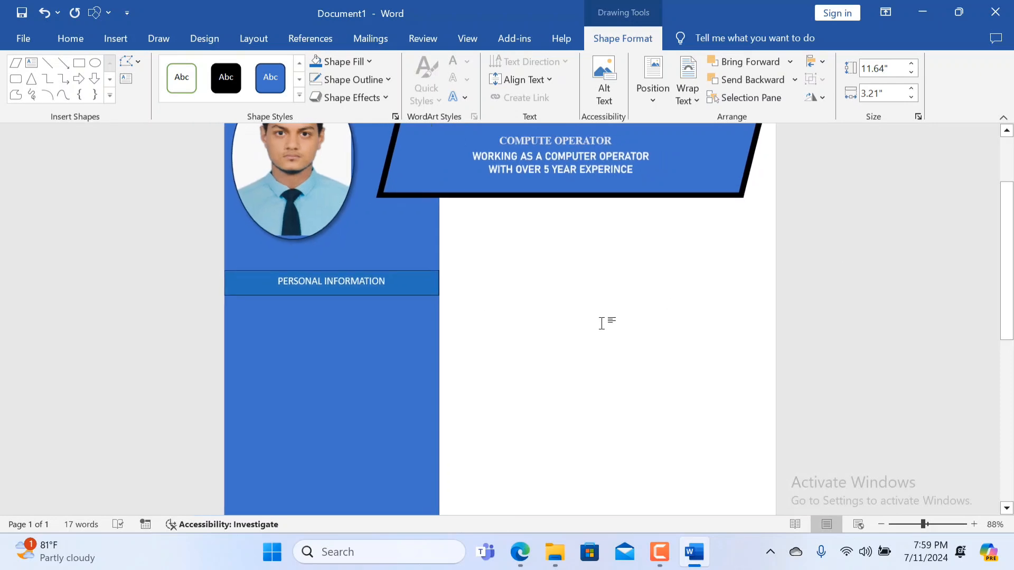
pyautogui.keyDown('ctrl'); pyautogui.scroll(-1, 593, 324); pyautogui.keyUp('ctrl')
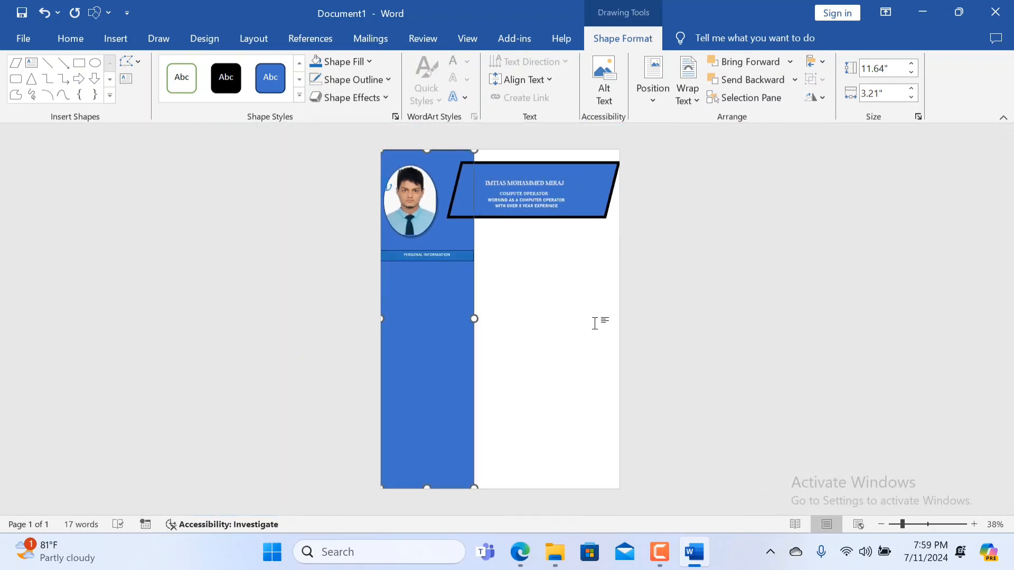
pyautogui.keyDown('ctrl'); pyautogui.scroll(2, 588, 324); pyautogui.keyUp('ctrl')
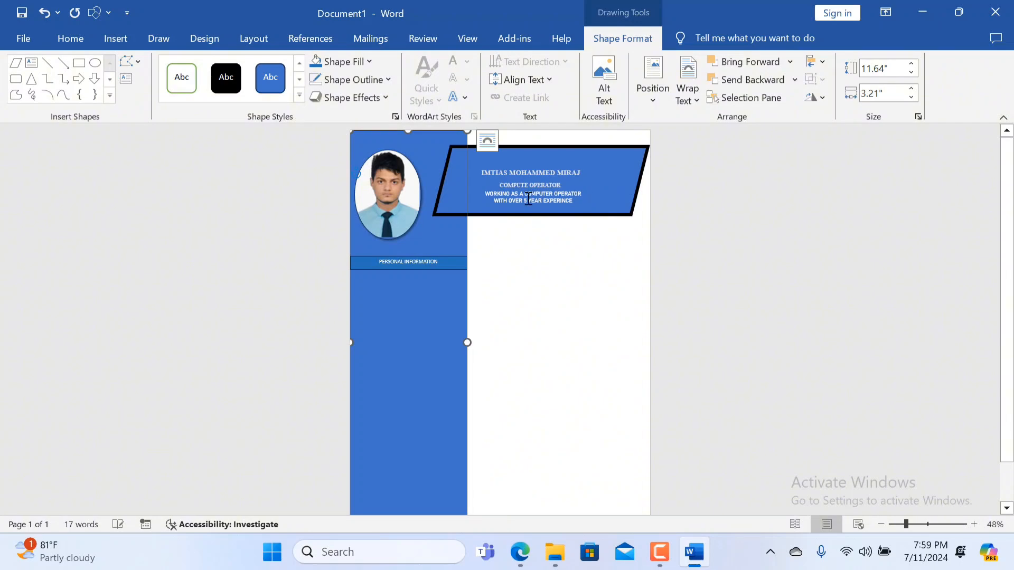
pyautogui.click(592, 211)
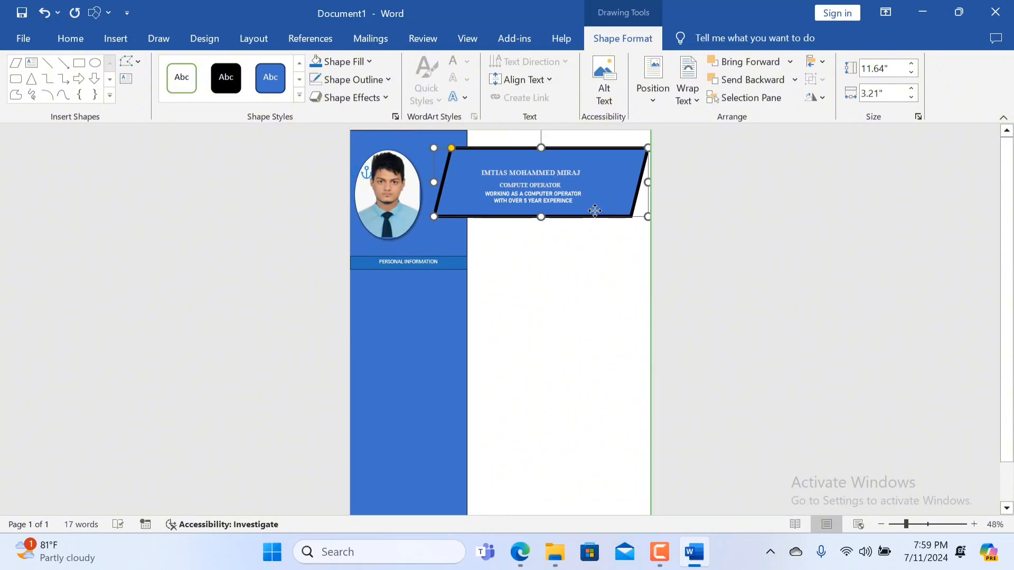
pyautogui.moveTo(592, 211)
pyautogui.mouseDown()
pyautogui.moveTo(605, 206)
pyautogui.moveTo(581, 205)
pyautogui.mouseUp()
pyautogui.click(560, 315)
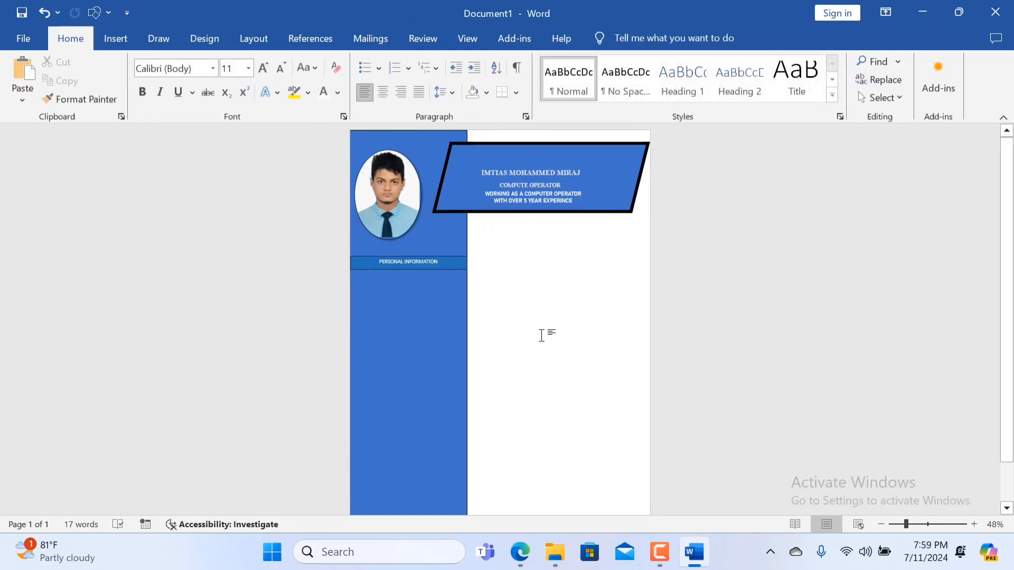
# Examine the page layout from the header down to the area below the PERSONAL INFORMATION bar.
pyautogui.scroll(2, 442, 312)
pyautogui.scroll(-1, 459, 308)
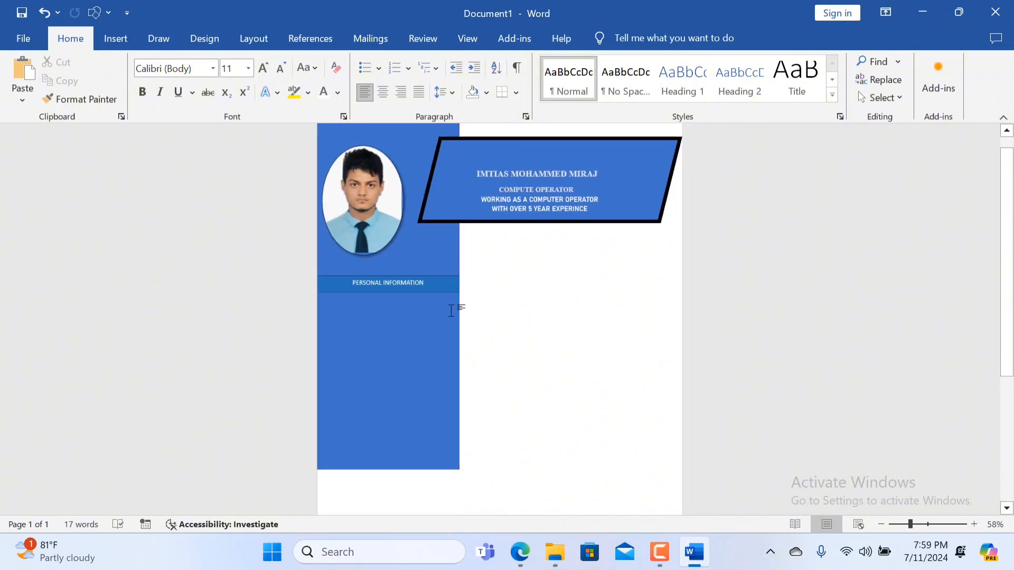
pyautogui.scroll(1, 433, 330)
pyautogui.scroll(3, 433, 330)
pyautogui.scroll(-2, 412, 344)
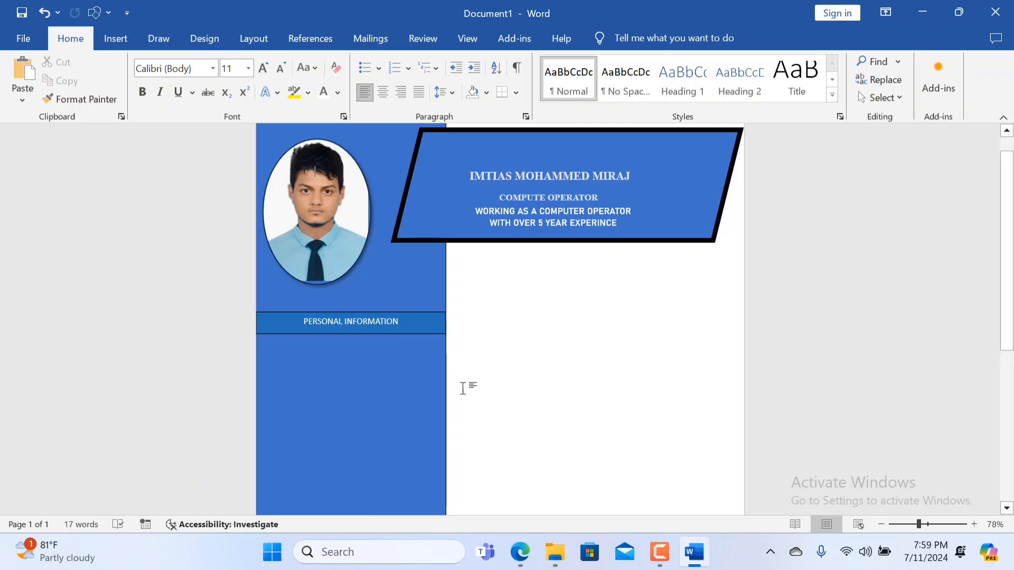
pyautogui.scroll(-2, 338, 386)
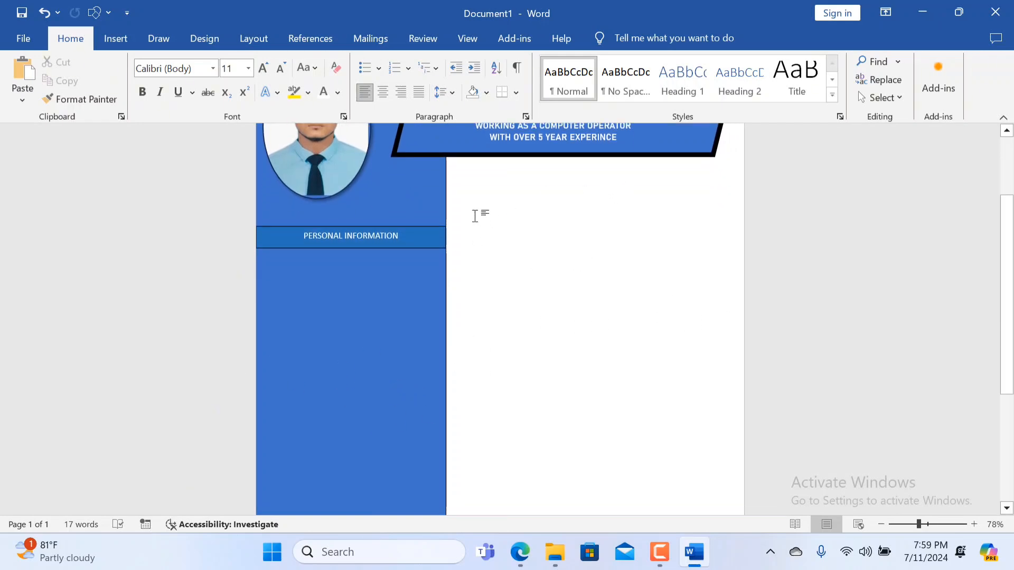
pyautogui.scroll(1, 539, 207)
pyautogui.scroll(-1, 528, 242)
pyautogui.scroll(-2, 618, 409)
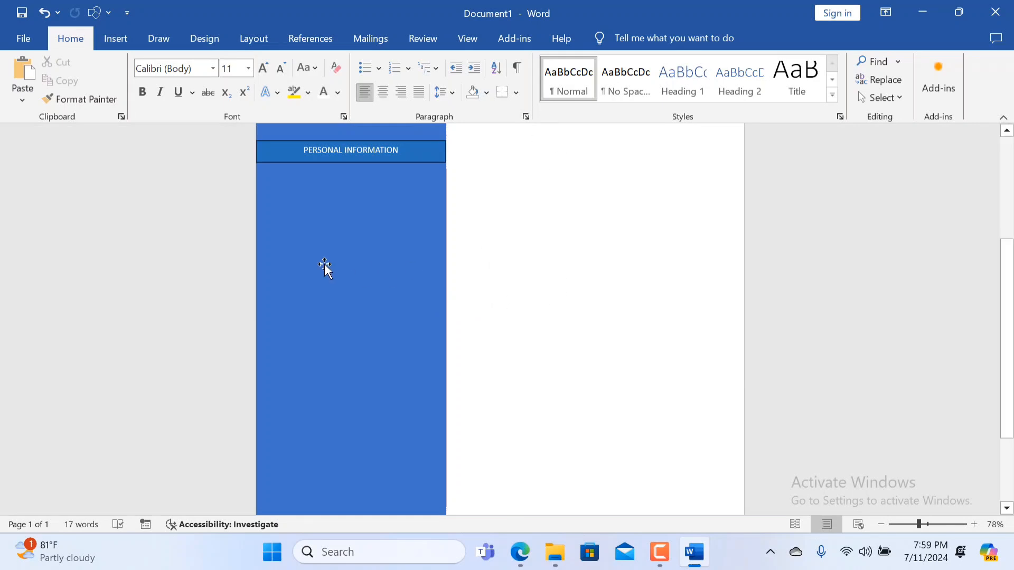
pyautogui.scroll(3, 481, 271)
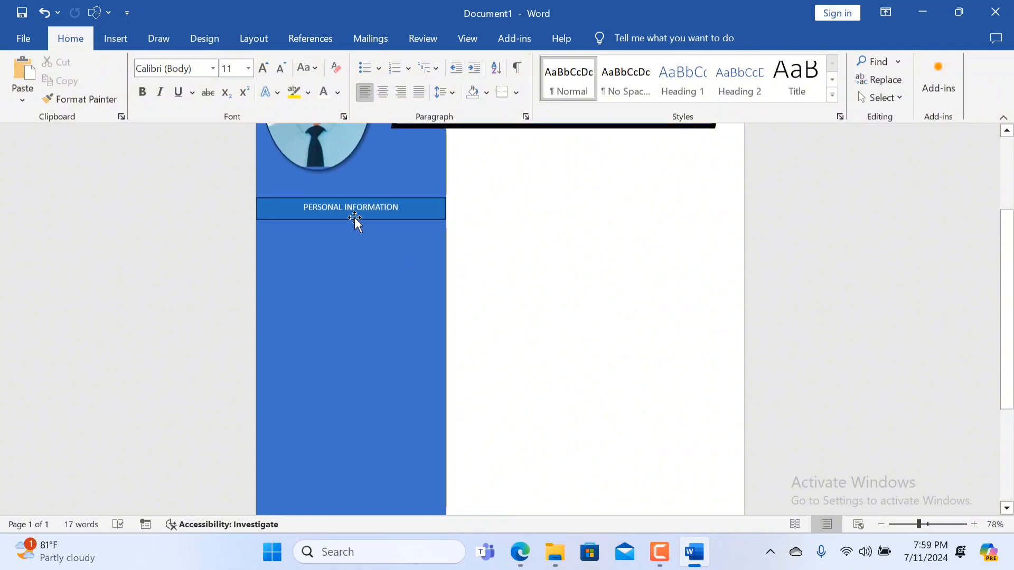